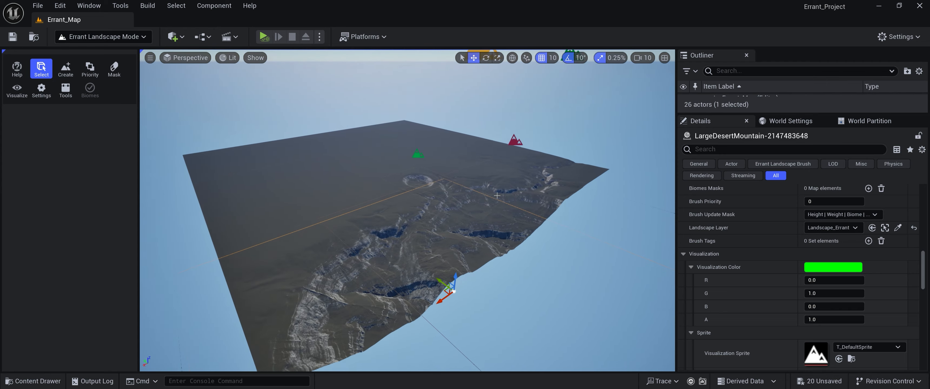
Step: Duplicate the rock crack brush twice and place the copies toward the near side of the landscape
mouse_move(493, 276)
right_mouse_down()
mouse_move(533, 246)
mouse_move(543, 206)
right_mouse_up()
left_click(472, 188)
mouse_move(472, 188)
right_mouse_down()
mouse_move(461, 220)
mouse_move(469, 291)
right_mouse_up()
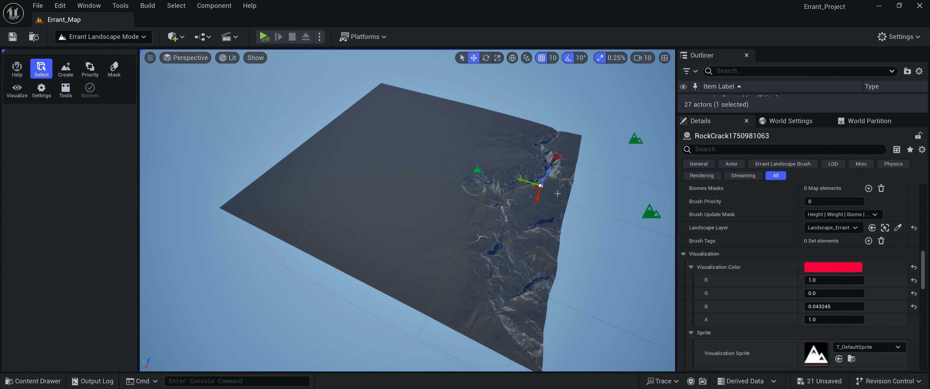
left_click_drag(526, 213, 492, 251)
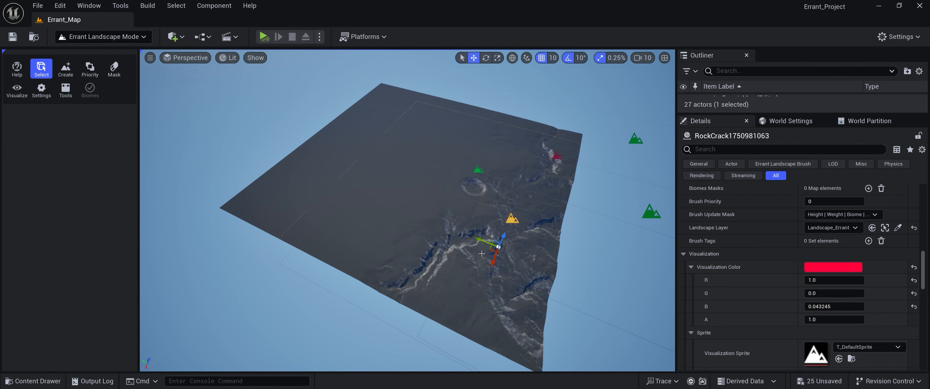
left_click_drag(493, 259, 508, 285)
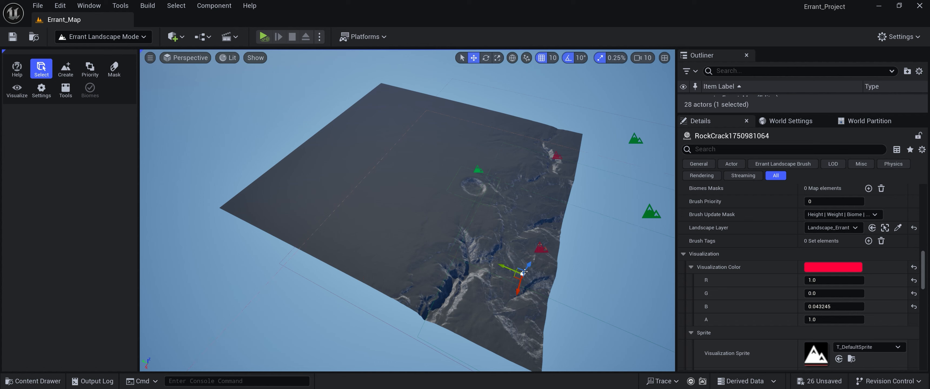
Step: Move the latest rock crack copy to the landscape's near edge and rotate it to vary the terrain
mouse_move(455, 293)
left_mouse_down()
mouse_move(483, 289)
mouse_move(493, 269)
mouse_move(477, 242)
left_mouse_up()
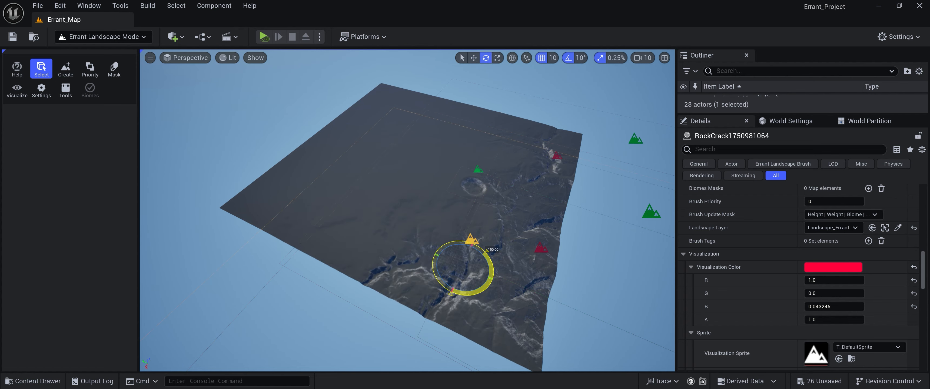
mouse_move(410, 265)
left_mouse_down()
mouse_move(386, 255)
mouse_move(513, 239)
mouse_move(419, 302)
mouse_move(437, 307)
mouse_move(414, 293)
left_mouse_up()
key("e")
key("w")
Step: Place two more rock crack copies along the landscape's outer edge
right_click_drag(414, 293, 433, 307)
left_click_drag(433, 307, 497, 298, "alt")
left_click_drag(505, 242, 525, 169, "alt")
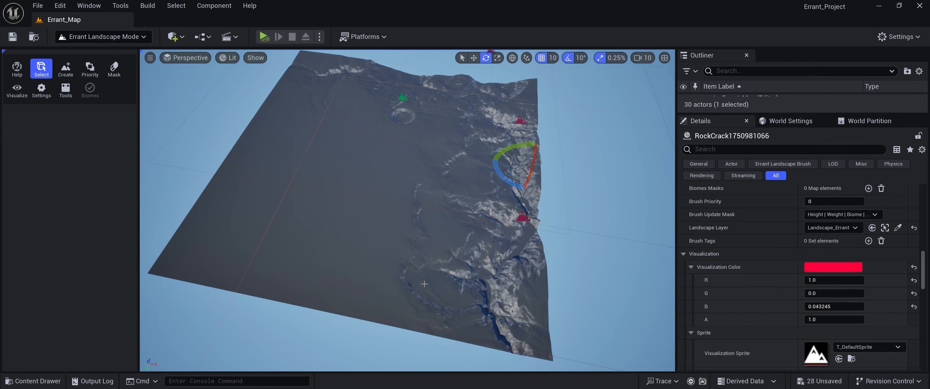
left_click_drag(520, 237, 531, 269)
Step: Try the Only Subtract blend method on the selected rock crack brush
right_click_drag(407, 307, 317, 295)
scroll(801, 325, "down", 5)
scroll(801, 321, "up", 5)
left_click(831, 323)
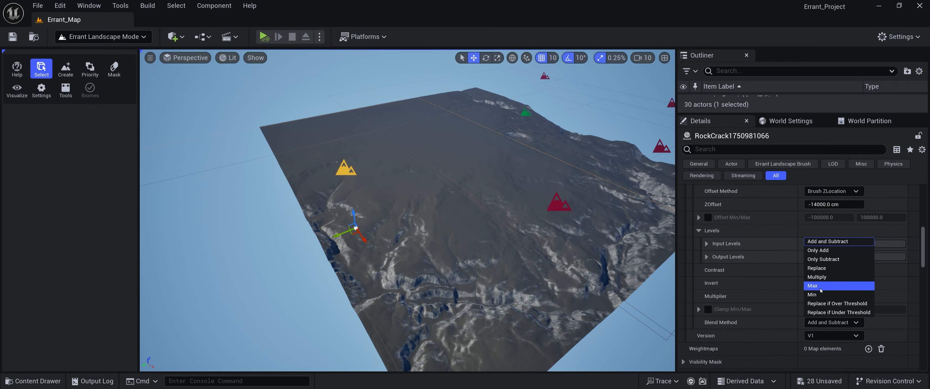
left_click(824, 259)
mouse_move(468, 263)
right_mouse_down()
mouse_move(445, 250)
mouse_move(468, 263)
right_mouse_up()
Step: Try the Replace blend method on the neighbouring rock crack brush and return it to Add and Subtract
scroll(805, 298, "down", 3)
left_click(831, 276)
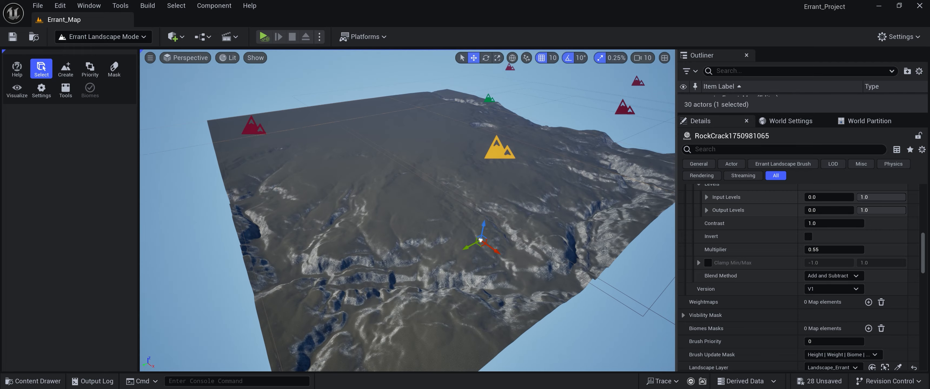
left_click(831, 276)
left_click(817, 312)
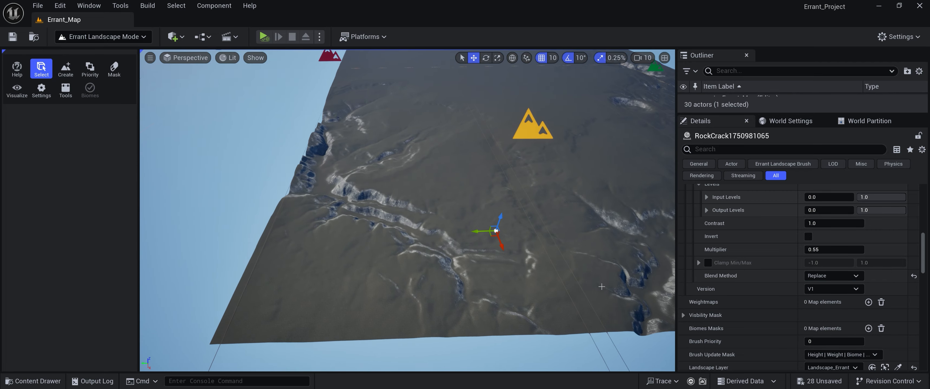
left_click(831, 276)
left_click(828, 286)
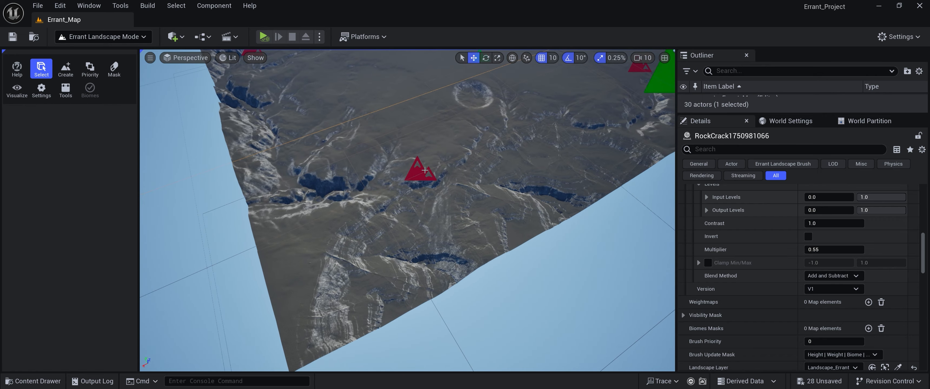
mouse_move(409, 225)
left_mouse_down("alt")
mouse_move(477, 218)
mouse_move(544, 308)
mouse_move(461, 224)
left_mouse_up("alt")
key("ctrl+z")
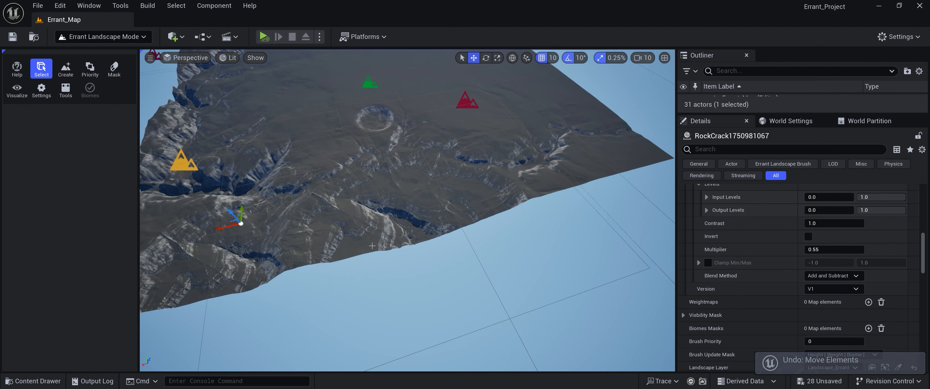
key("ctrl+z")
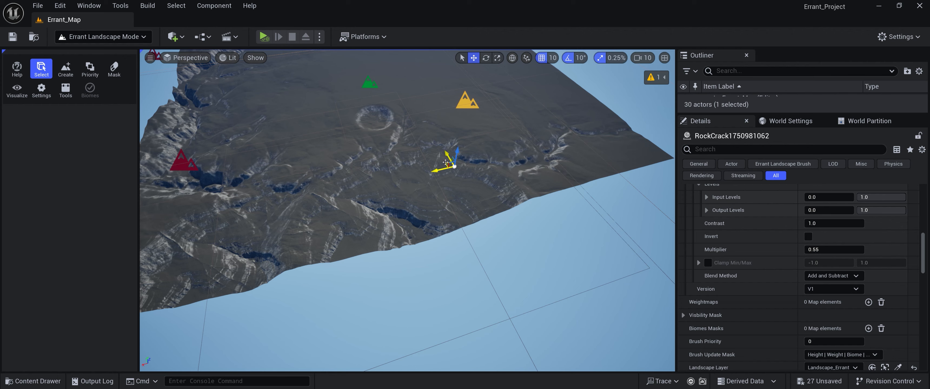
Step: Duplicate the large desert mountain brush and place the copy over the landscape's near edge
left_click_drag(446, 162, 444, 162)
mouse_move(424, 181)
right_mouse_down()
mouse_move(431, 163)
mouse_move(423, 181)
mouse_move(443, 224)
mouse_move(452, 195)
mouse_move(441, 202)
mouse_move(408, 192)
right_mouse_up()
left_click(440, 129)
key("s")
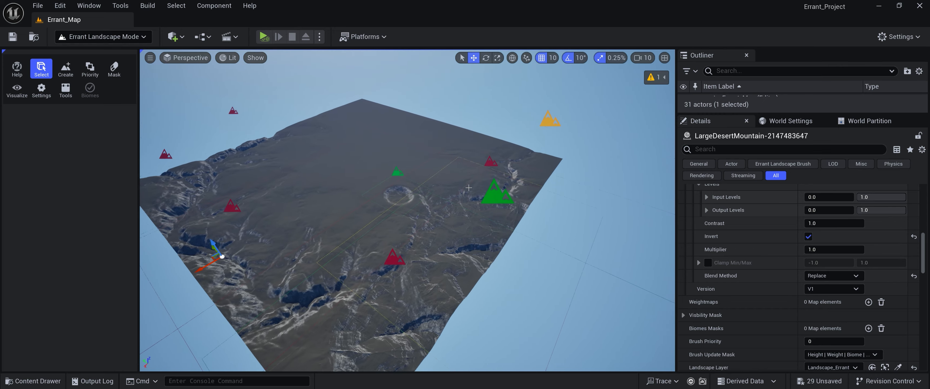
mouse_move(497, 249)
left_mouse_down()
mouse_move(387, 326)
mouse_move(409, 343)
mouse_move(415, 270)
mouse_move(376, 217)
mouse_move(280, 285)
mouse_move(197, 327)
mouse_move(187, 322)
mouse_move(201, 336)
left_mouse_up()
key("a")
mouse_move(244, 328)
right_mouse_down()
mouse_move(316, 300)
mouse_move(528, 250)
right_mouse_up()
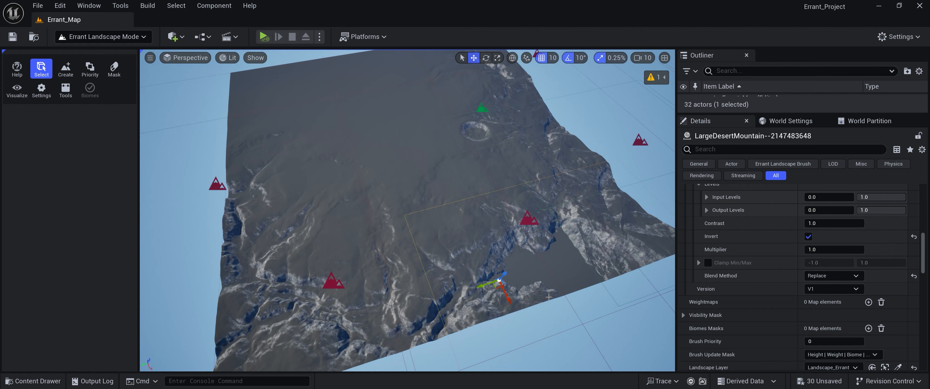
Step: Place further copies of the large desert mountain brush along the landscape's near edge toward the corner
mouse_move(574, 280)
right_mouse_down()
mouse_move(611, 231)
mouse_move(562, 263)
right_mouse_up()
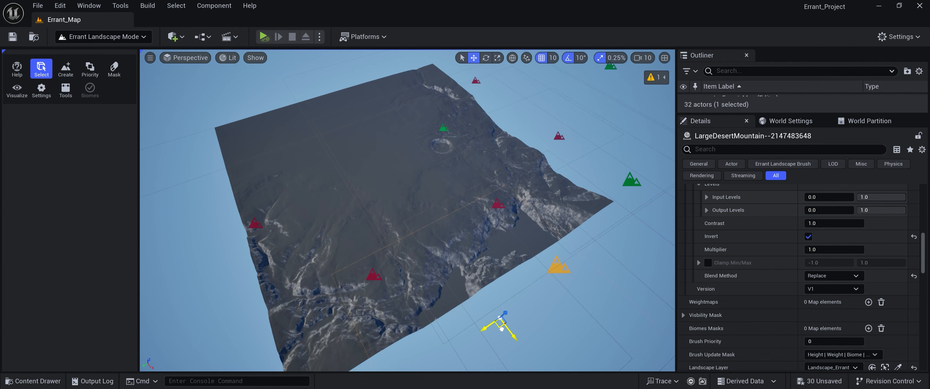
left_click(559, 272)
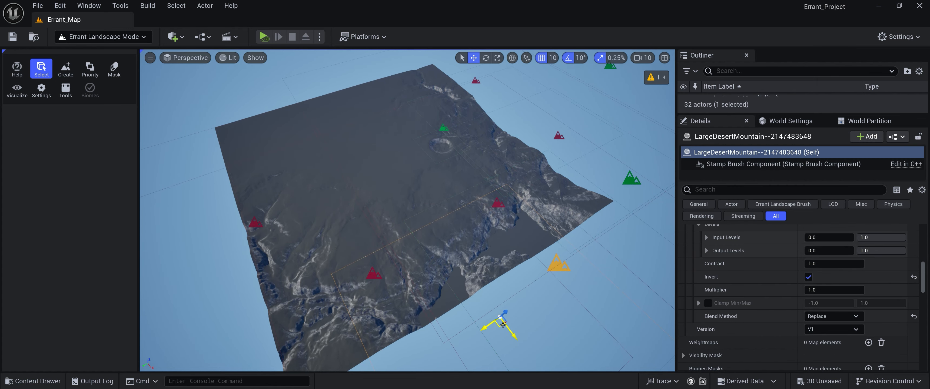
left_click_drag(483, 328, 377, 339)
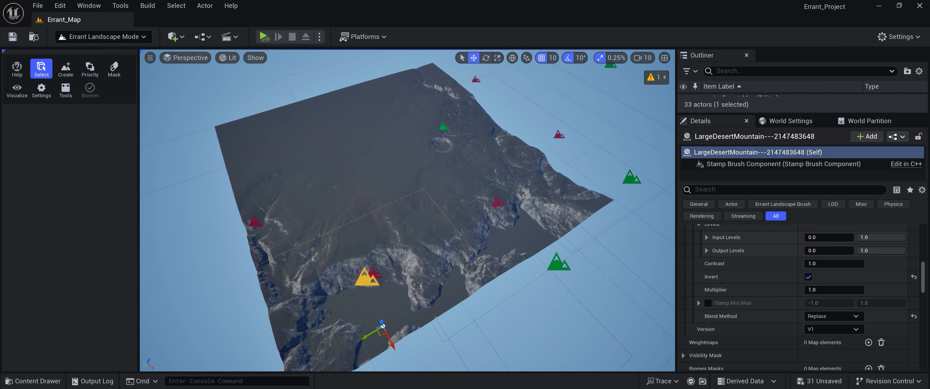
right_click_drag(378, 339, 361, 339)
left_click_drag(435, 319, 398, 321, "alt")
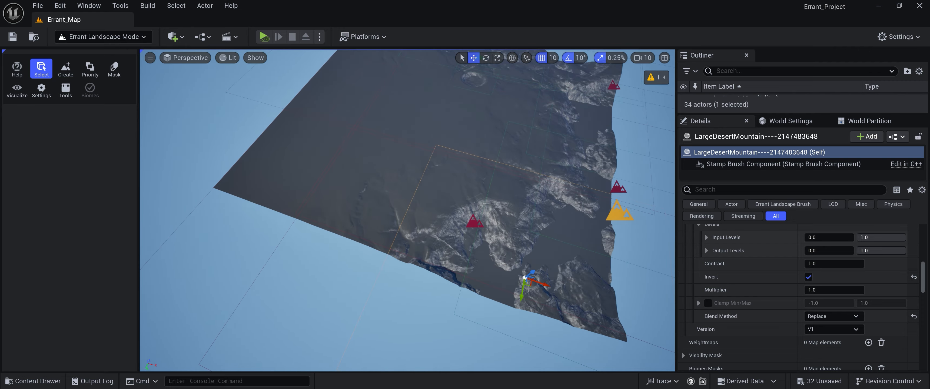
left_click_drag(424, 301, 411, 302)
key("e")
right_click_drag(430, 314, 466, 318)
key("w")
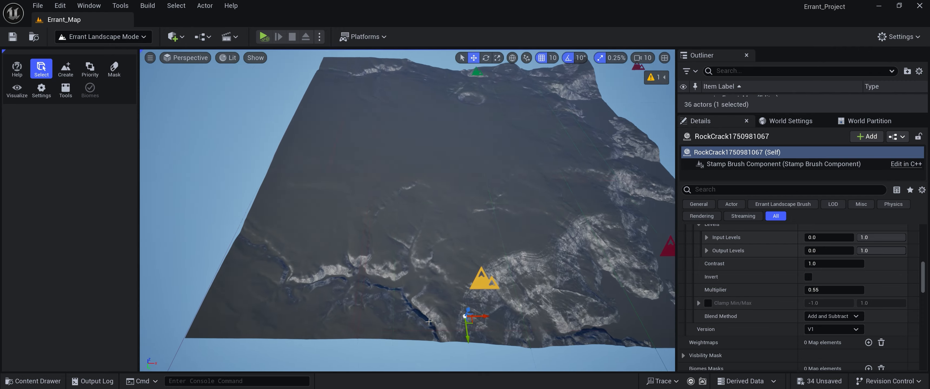
Step: Move the rock crack copy near the landscape's corner inward and rotate it
left_click_drag(470, 323, 527, 279)
key("e")
left_click_drag(523, 303, 547, 292)
right_click_drag(548, 293, 569, 238)
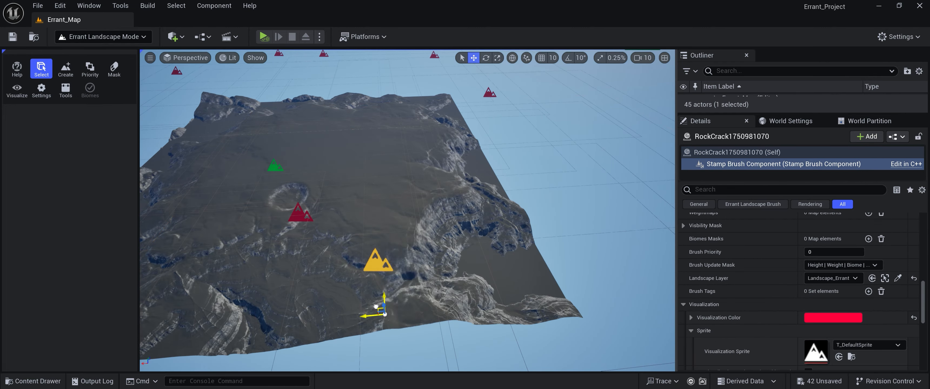
Step: Select a large desert mountain brush and set its blend method to Add and Subtract
left_click(300, 215)
scroll(789, 294, "down", 6)
scroll(779, 293, "up", 9)
right_click_drag(390, 202, 339, 180)
left_click(333, 154)
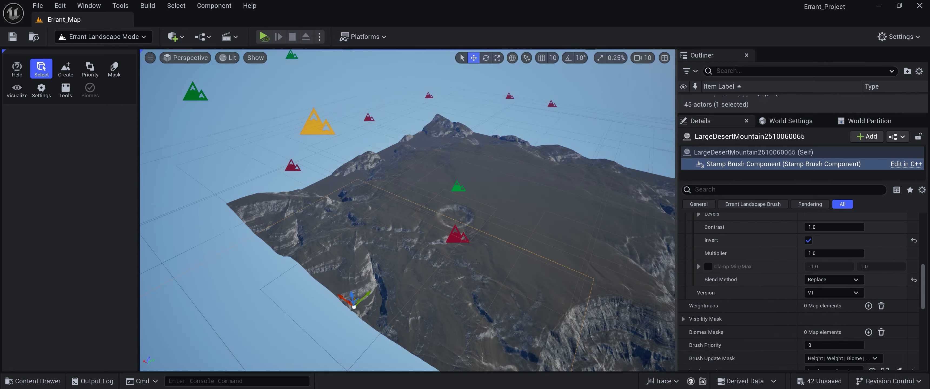
mouse_move(313, 181)
right_mouse_down()
mouse_move(372, 180)
mouse_move(361, 181)
right_mouse_up()
left_click(327, 97)
left_click(834, 280)
left_click(825, 288)
Step: Select the other large desert mountain brushes around the landscape and set their blend method to Add and Subtract
left_click(268, 105)
left_click(338, 99, "ctrl")
left_click(395, 96, "ctrl")
left_click(443, 95, "ctrl")
left_click(478, 96, "ctrl")
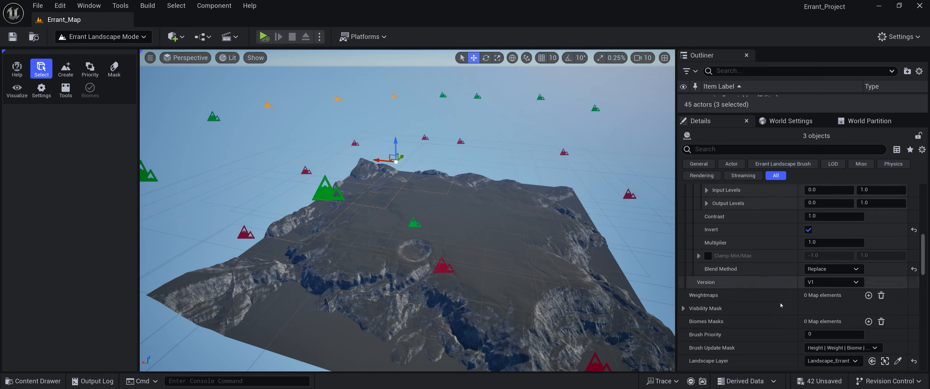
left_click(541, 97, "ctrl")
left_click(595, 108, "ctrl")
right_click_drag(596, 108, 550, 221)
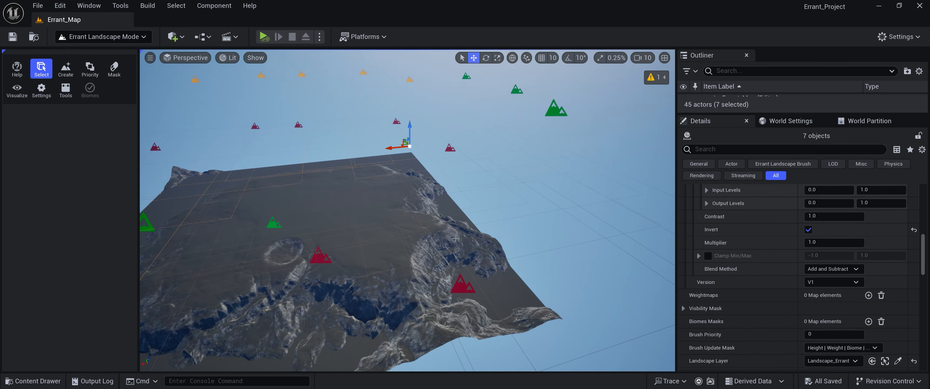
scroll(760, 297, "up", 3)
left_click(830, 320)
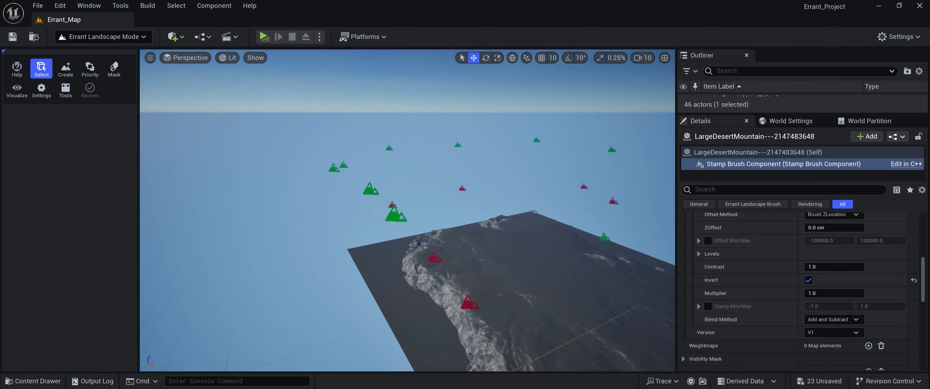
Step: Select the smooth hill brush that forms the round crater and turn off its Invert option
mouse_move(407, 211)
right_mouse_down()
mouse_move(429, 232)
mouse_move(456, 235)
mouse_move(527, 221)
mouse_move(516, 219)
mouse_move(574, 184)
mouse_move(558, 182)
mouse_move(560, 213)
mouse_move(542, 197)
mouse_move(492, 292)
right_mouse_up()
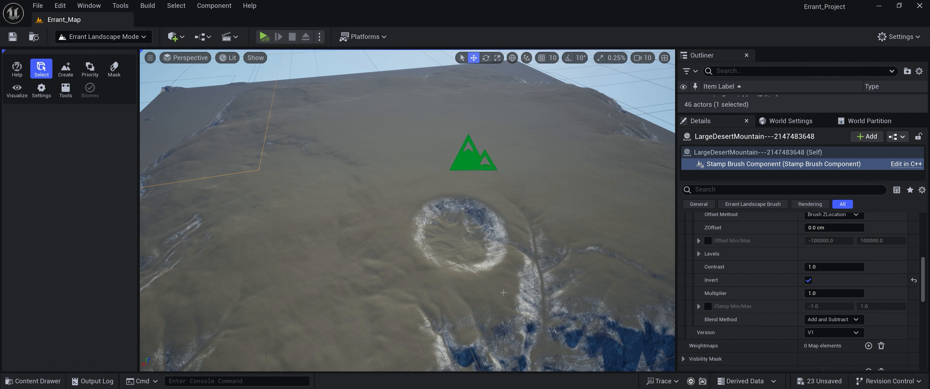
mouse_move(495, 285)
right_mouse_down()
mouse_move(505, 276)
mouse_move(480, 276)
mouse_move(490, 291)
mouse_move(556, 283)
mouse_move(483, 286)
mouse_move(524, 288)
mouse_move(526, 271)
mouse_move(523, 280)
mouse_move(394, 305)
mouse_move(390, 292)
right_mouse_up()
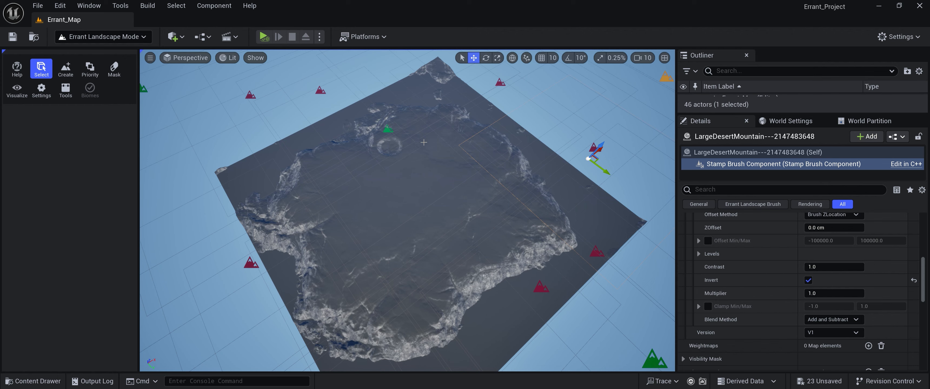
key("w")
right_click_drag(436, 151, 408, 117)
right_click_drag(447, 238, 455, 247)
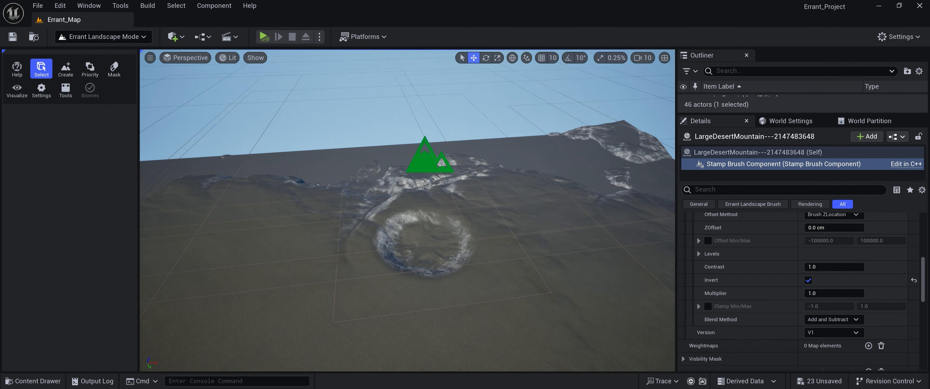
left_click(428, 159)
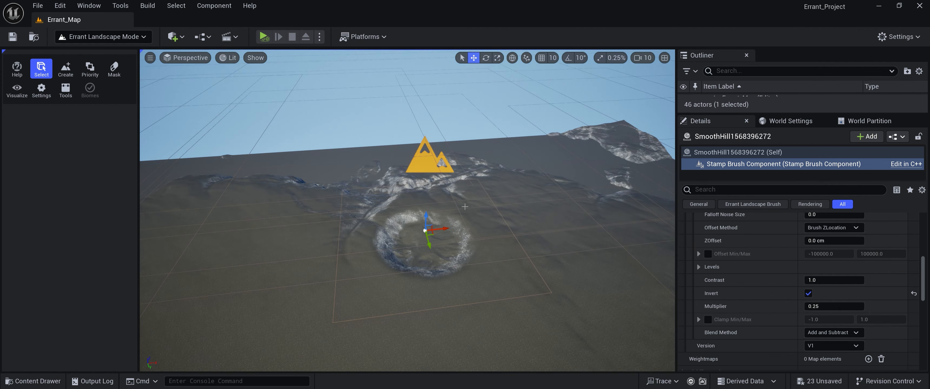
left_click(811, 293)
right_click_drag(534, 231, 668, 231)
key("a")
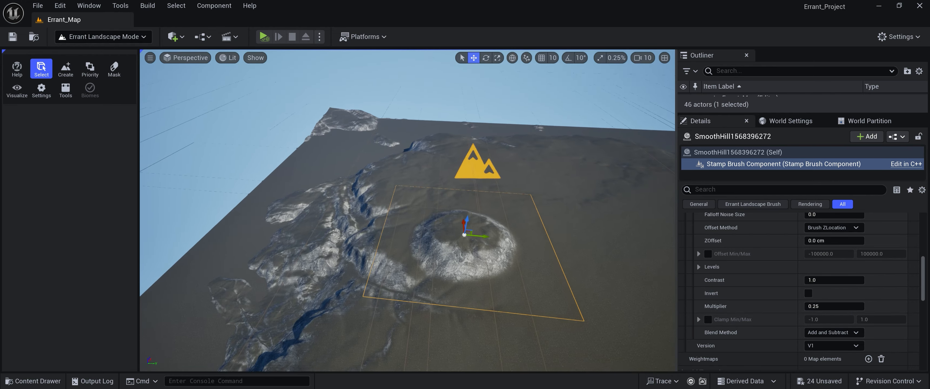
Step: Set the smooth hill brush's contrast to about 0.587 and its multiplier to about 0.161
right_click_drag(477, 235, 491, 249)
key("w")
right_click_drag(444, 229, 495, 217)
key("w")
scroll(502, 188, "down", 1)
key("s")
key("d")
key("w")
key("s")
right_click_drag(489, 253, 495, 238)
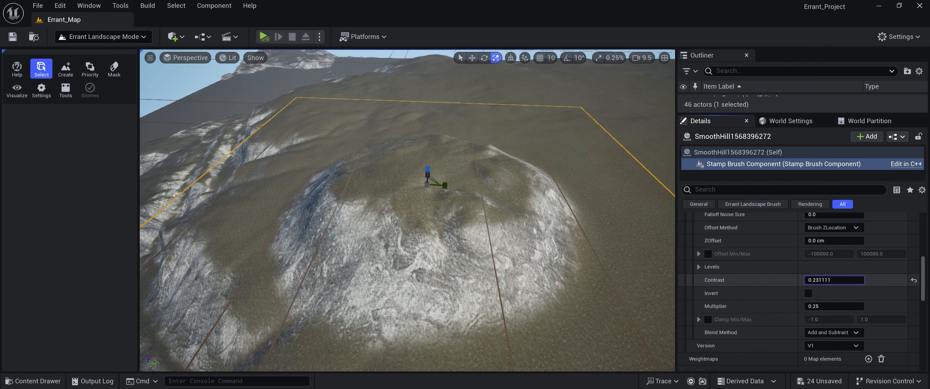
left_click_drag(835, 280, 822, 280)
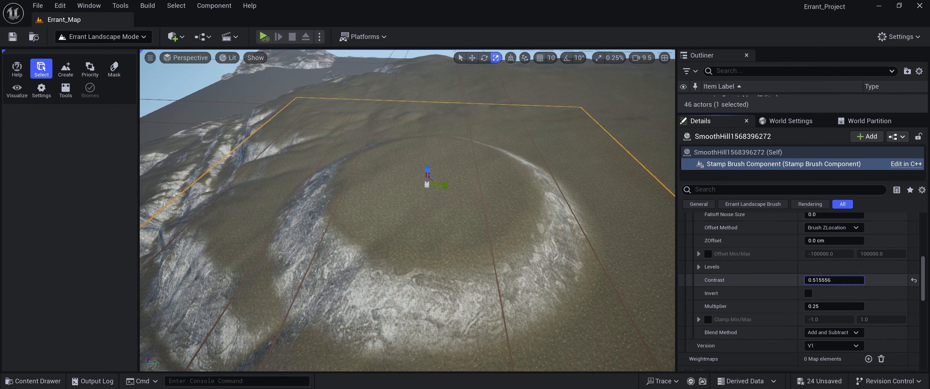
left_click_drag(822, 281, 824, 280)
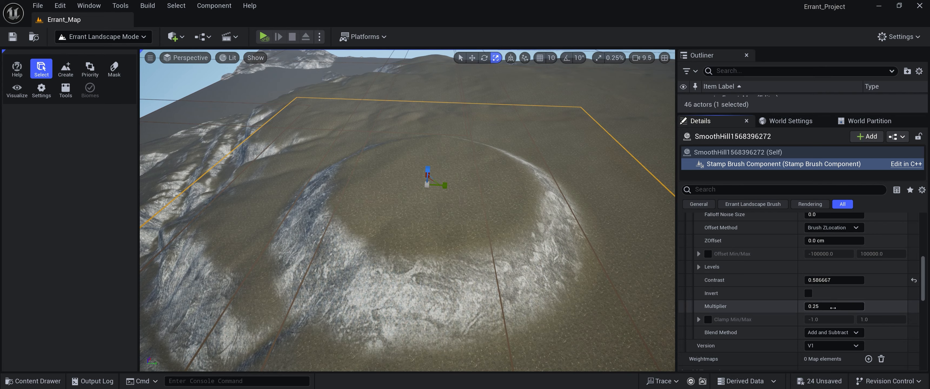
left_click_drag(830, 306, 830, 307)
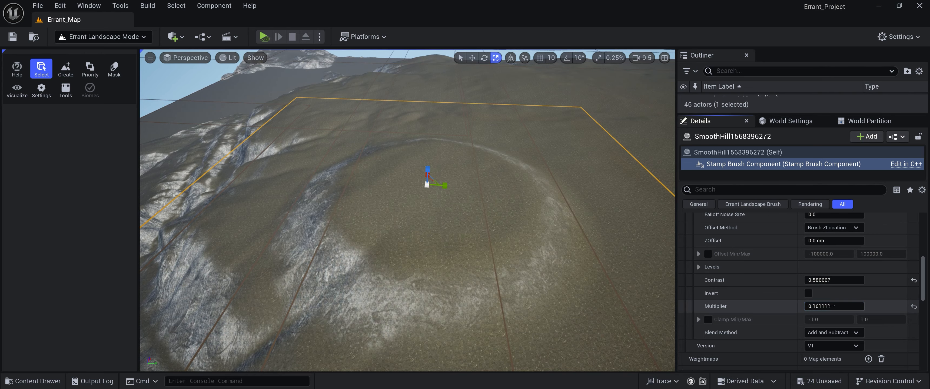
Step: Move the smooth hill brush across the plateau, away from the rocky cliffs
mouse_move(521, 217)
right_mouse_down()
mouse_move(505, 203)
mouse_move(556, 206)
mouse_move(585, 229)
mouse_move(580, 218)
right_mouse_up()
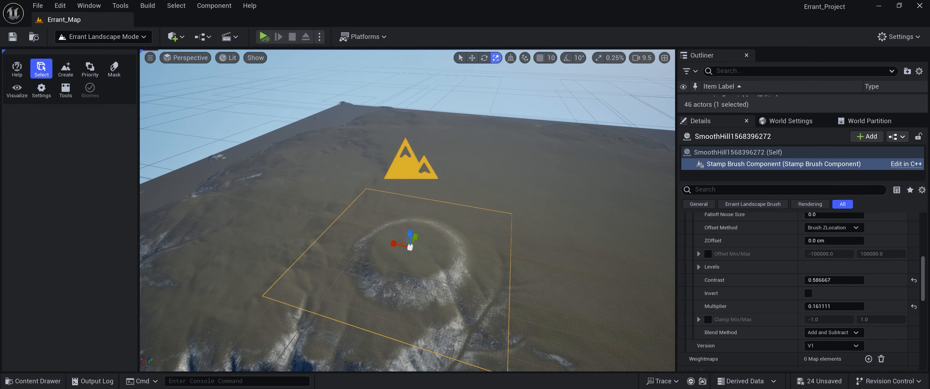
mouse_move(444, 315)
right_mouse_down()
mouse_move(387, 320)
mouse_move(421, 329)
mouse_move(477, 269)
right_mouse_up()
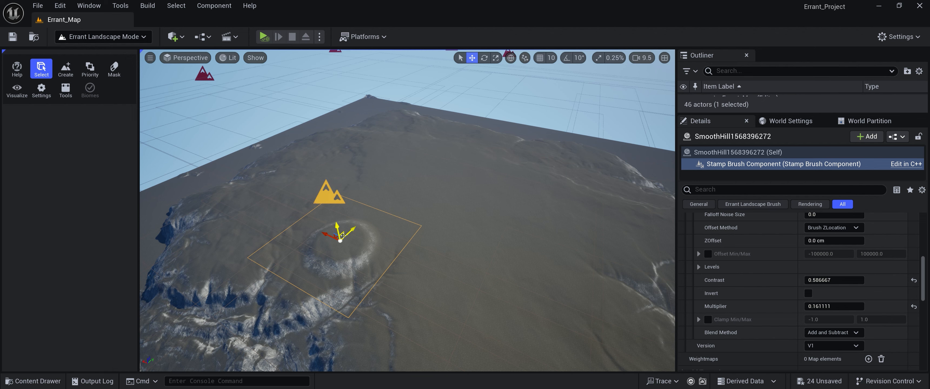
left_click_drag(343, 236, 618, 230)
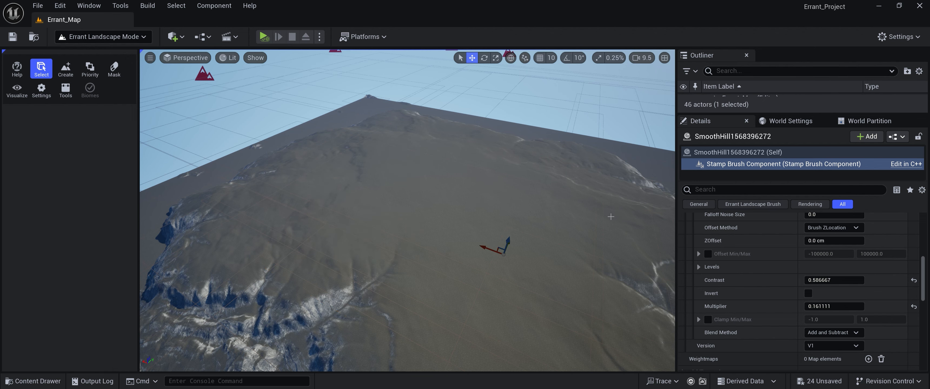
Step: Undo the last move and reposition the smooth hill brush across the open plateau toward the far rocky slope
key("ctrl+z")
right_click_drag(404, 241, 362, 240)
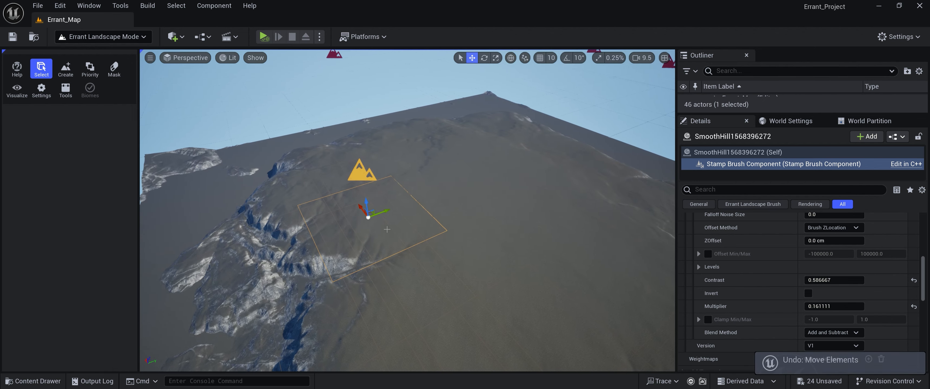
left_click_drag(368, 213, 644, 246)
mouse_move(644, 245)
right_mouse_down()
mouse_move(708, 220)
mouse_move(719, 245)
right_mouse_up()
scroll(515, 246, "up", 1)
Step: Scale the smooth hill brush up uniformly so that it spans a large part of the plateau
right_click_drag(611, 224, 516, 246)
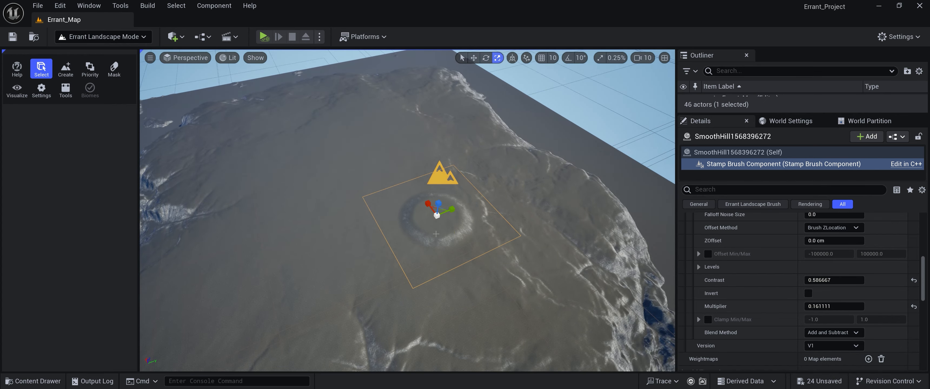
left_click_drag(437, 215, 433, 317)
right_click_drag(441, 286, 469, 231)
key("w")
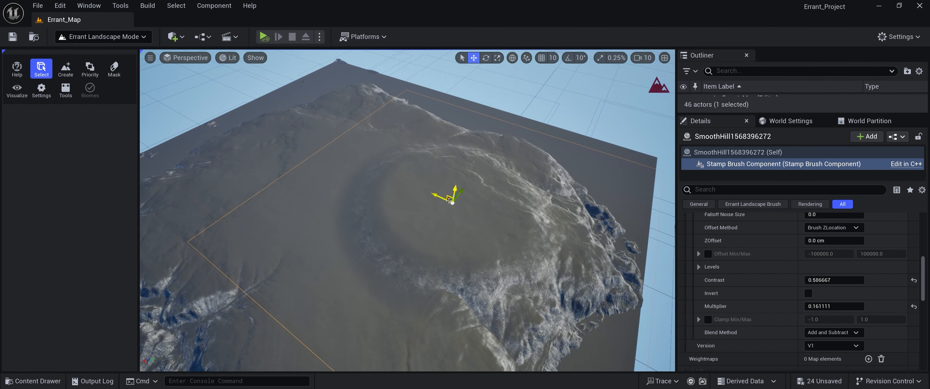
Step: Move the enlarged smooth hill brush closer to the cliff edge and duplicate it beside the original so the two hills overlap
mouse_move(454, 201)
left_mouse_down()
mouse_move(490, 205)
mouse_move(482, 200)
left_mouse_up()
mouse_move(507, 236)
right_mouse_down()
mouse_move(500, 228)
mouse_move(508, 236)
right_mouse_up()
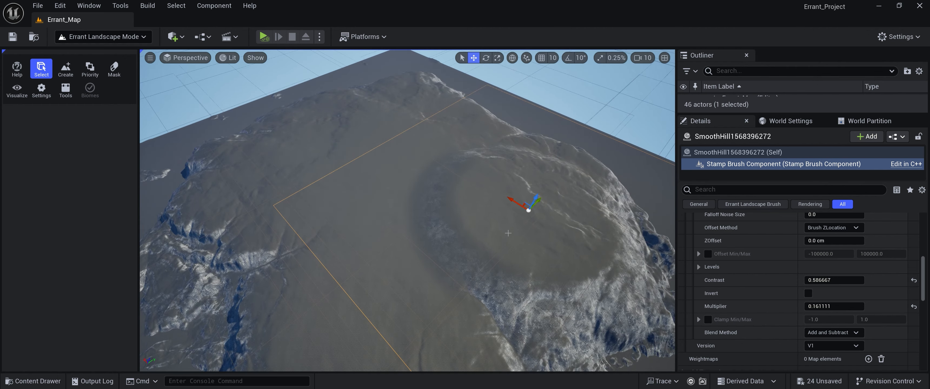
mouse_move(513, 200)
left_mouse_down("alt")
mouse_move(494, 195)
mouse_move(419, 211)
left_mouse_up("alt")
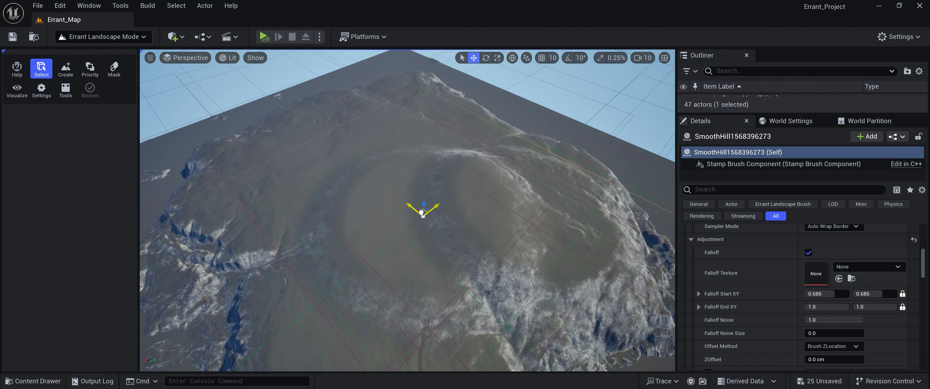
scroll(838, 349, "down", 5)
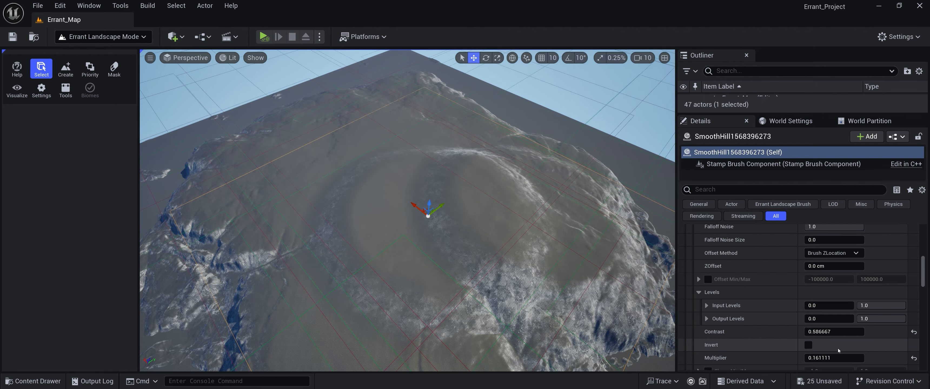
scroll(838, 349, "down", 3)
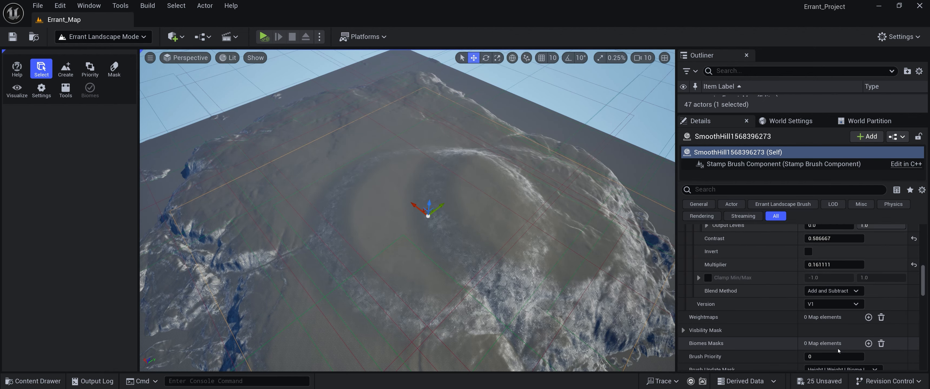
left_click(832, 291)
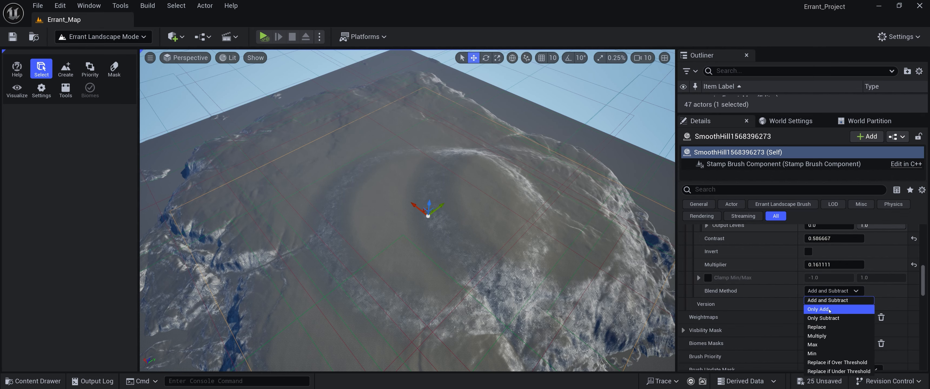
left_click(832, 291)
left_click(831, 318)
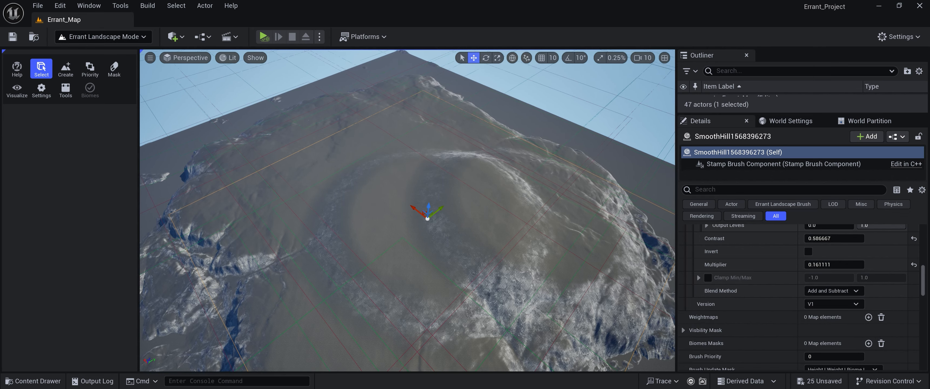
Step: Select the original smooth hill brush and set its blend method to Replace
right_click_drag(571, 227, 578, 194)
left_click(559, 116)
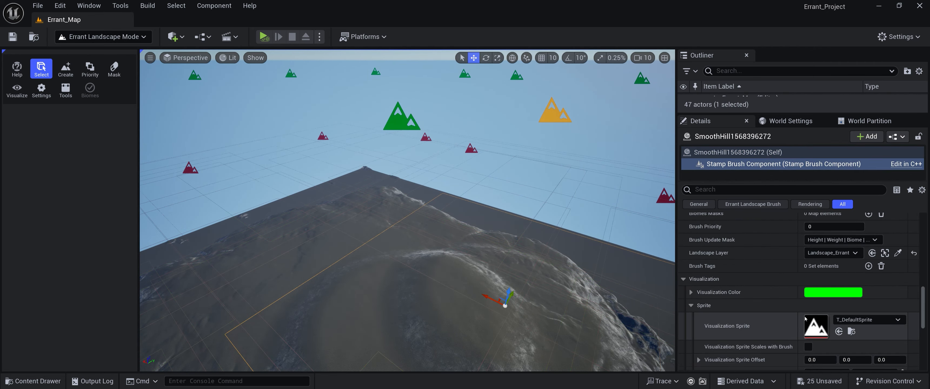
scroll(796, 312, "up", 3)
scroll(795, 312, "up", 2)
left_click(830, 270)
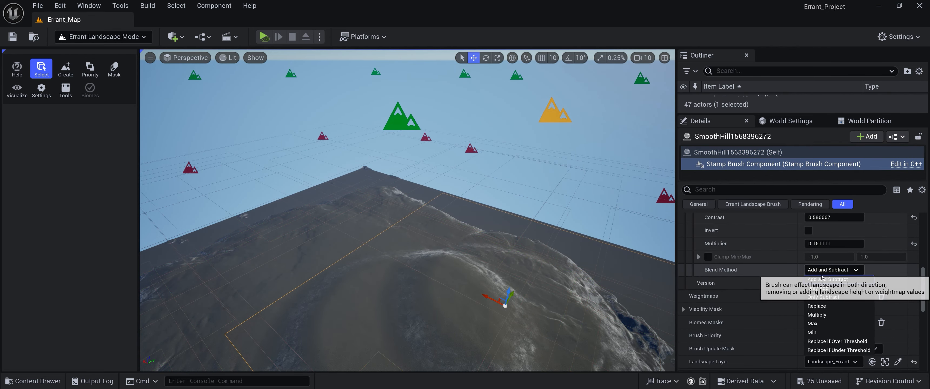
left_click(823, 309)
Step: Shift the original hill brush slightly, then select the duplicated hill brush and set its blend method to Replace
right_click_drag(590, 255, 501, 261)
key("s")
key("w")
left_click_drag(501, 248, 494, 250)
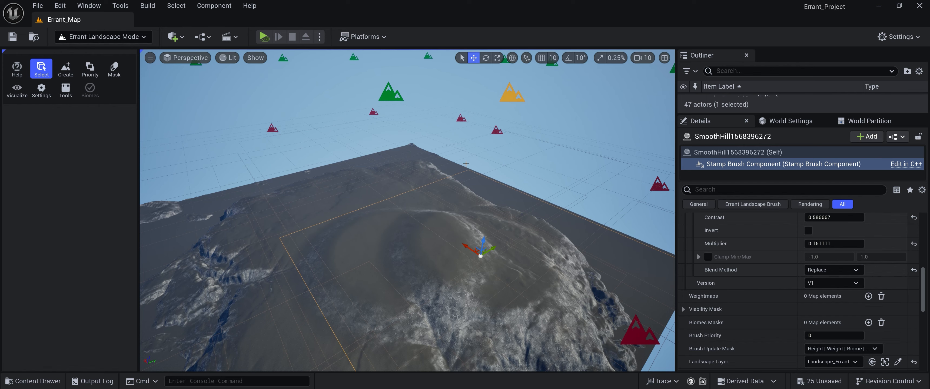
left_click(831, 270)
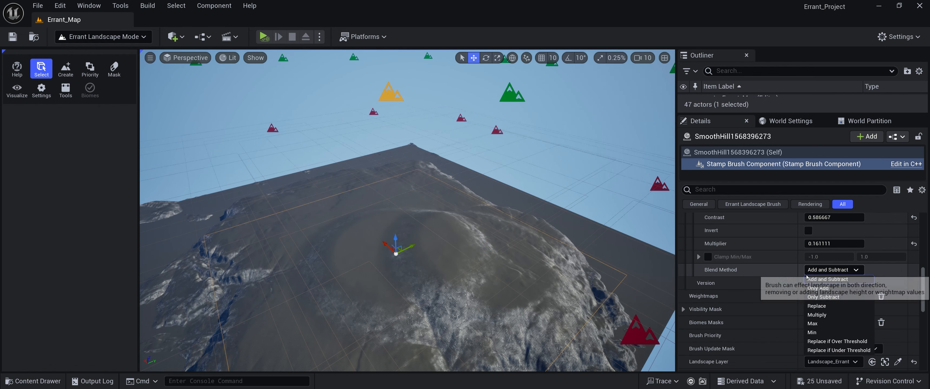
left_click(827, 310)
Step: Resize the duplicated smooth hill brush in the horizontal plane to adjust the area it covers
right_click_drag(534, 250, 442, 278)
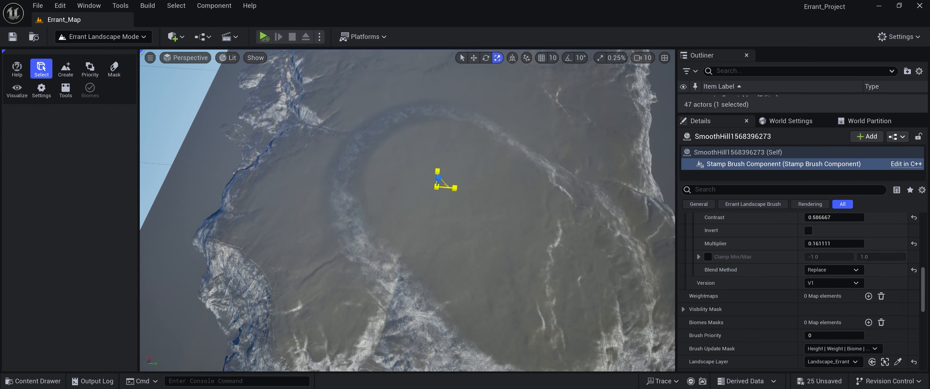
left_click_drag(437, 187, 420, 205)
right_click_drag(437, 191, 383, 164)
Step: Duplicate the smooth hill brush over to the opposite cliff edge and lower the new copy into the terrain
right_click_drag(645, 203, 631, 186)
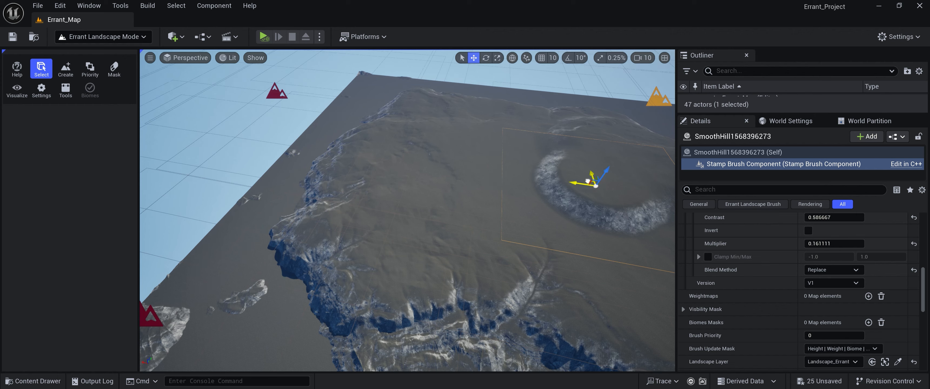
left_click_drag(588, 182, 409, 208, "alt")
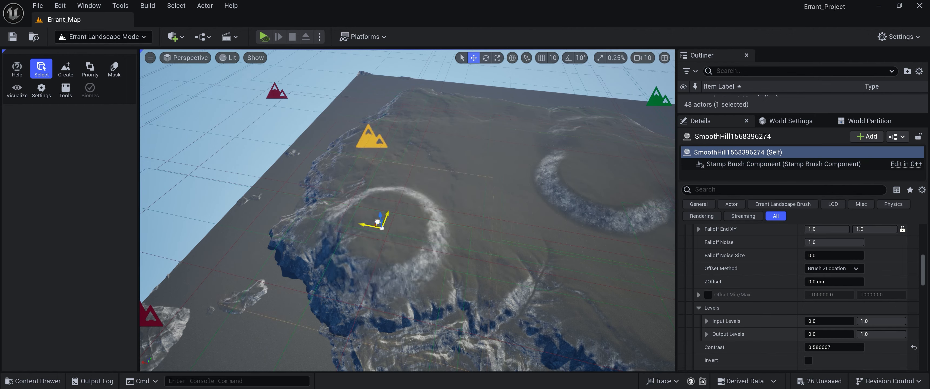
right_click_drag(367, 233, 325, 200)
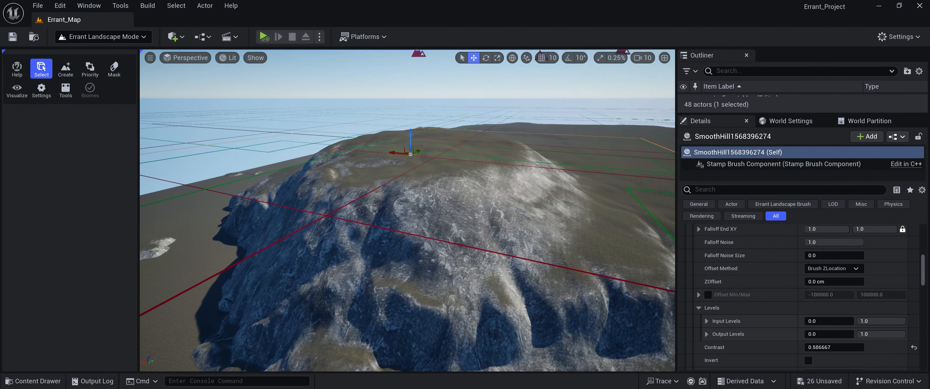
left_click_drag(412, 133, 411, 148)
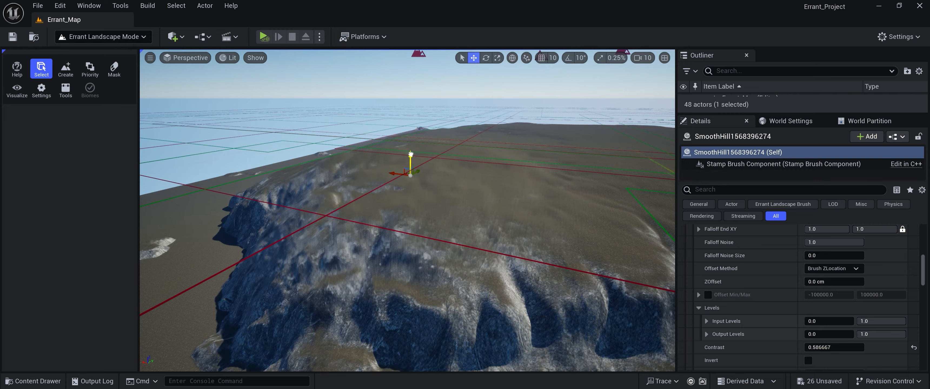
Step: Select the other two smooth hill brushes one after the other and lower each of them vertically into the plateau
key("w")
mouse_move(420, 164)
right_mouse_down()
mouse_move(430, 157)
mouse_move(422, 164)
right_mouse_up()
mouse_move(487, 198)
right_mouse_down()
mouse_move(499, 136)
mouse_move(480, 251)
right_mouse_up()
left_click(443, 128)
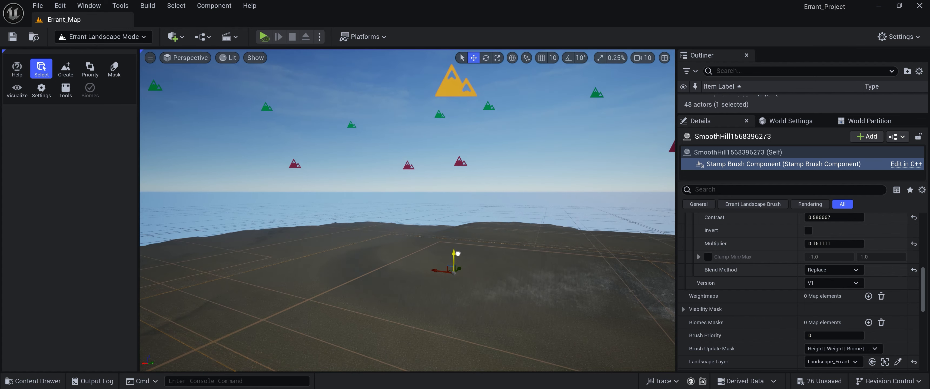
right_click_drag(457, 249, 455, 187)
left_click(452, 139)
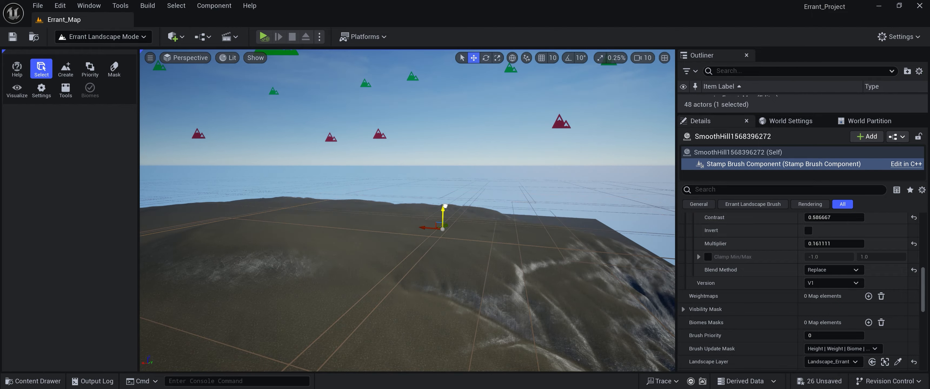
Step: Inspect the blended hills, plateau and surrounding cliffs from several angles
mouse_move(452, 217)
right_mouse_down()
mouse_move(480, 234)
mouse_move(448, 213)
mouse_move(452, 246)
mouse_move(411, 257)
mouse_move(433, 255)
mouse_move(417, 235)
mouse_move(526, 146)
right_mouse_up()
key("s")
right_click_drag(564, 178, 377, 195)
key("w")
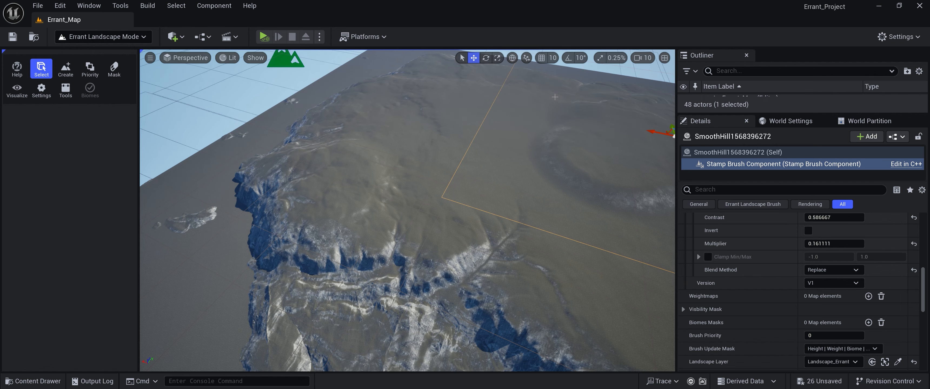
right_click_drag(512, 248, 513, 222)
mouse_move(443, 226)
right_mouse_down()
mouse_move(446, 235)
mouse_move(428, 205)
mouse_move(380, 237)
right_mouse_up()
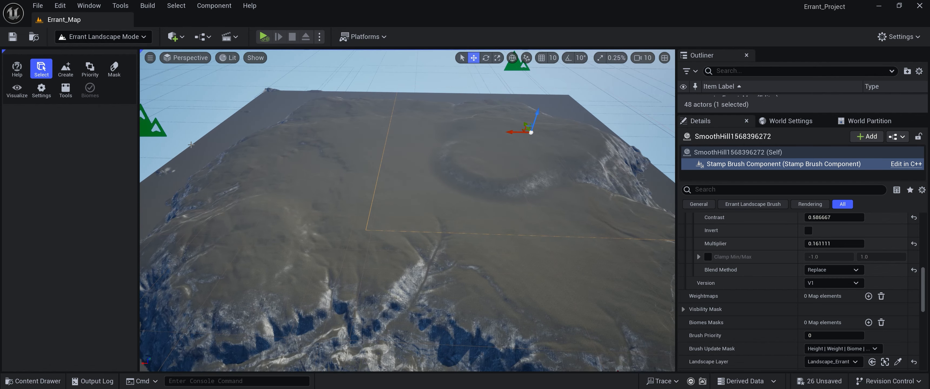
mouse_move(330, 196)
right_mouse_down()
mouse_move(315, 181)
mouse_move(326, 178)
right_mouse_up()
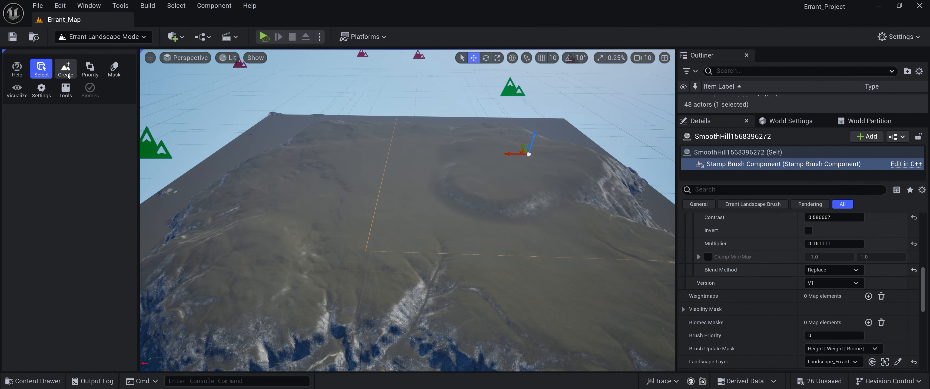
Step: Choose WideCanyon as the actor class for a new brush and place it on the middle of the plateau
left_click(66, 76)
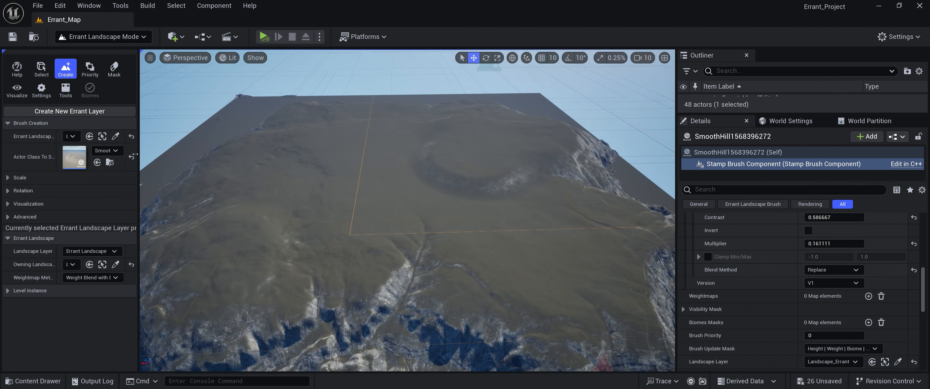
left_click(116, 152)
scroll(151, 307, "down", 2)
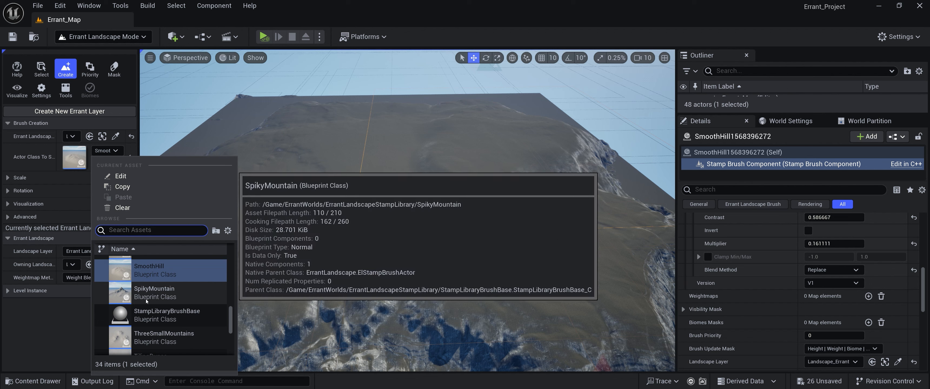
scroll(151, 307, "down", 3)
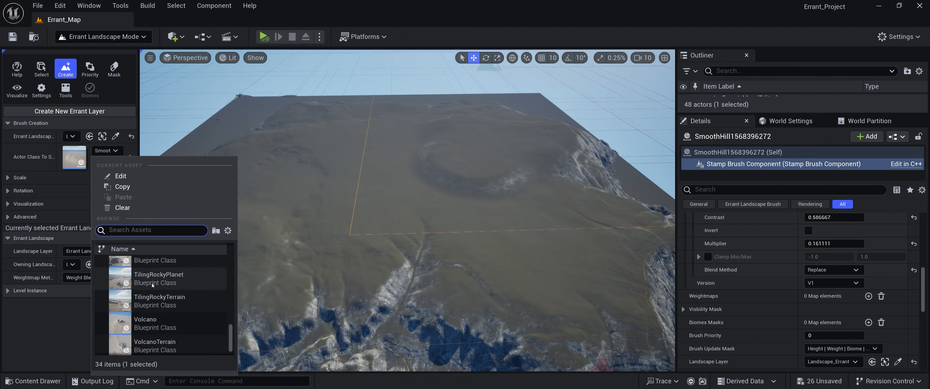
scroll(154, 285, "down", 1)
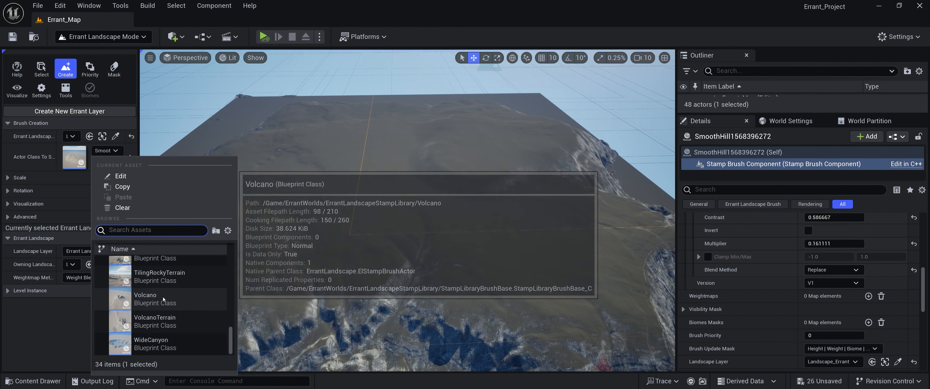
left_click(156, 343)
left_click(370, 186)
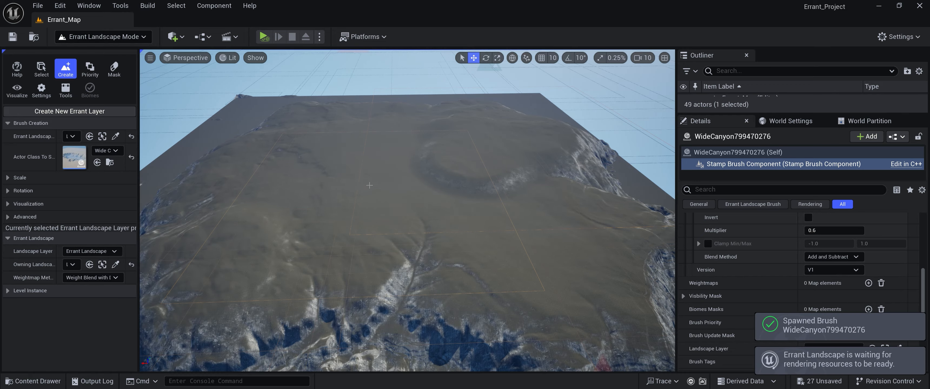
Step: Focus on the new canyon brush and examine its walls and floor up close and from above
key("f")
right_click_drag(369, 185, 364, 148)
key("w")
key("s")
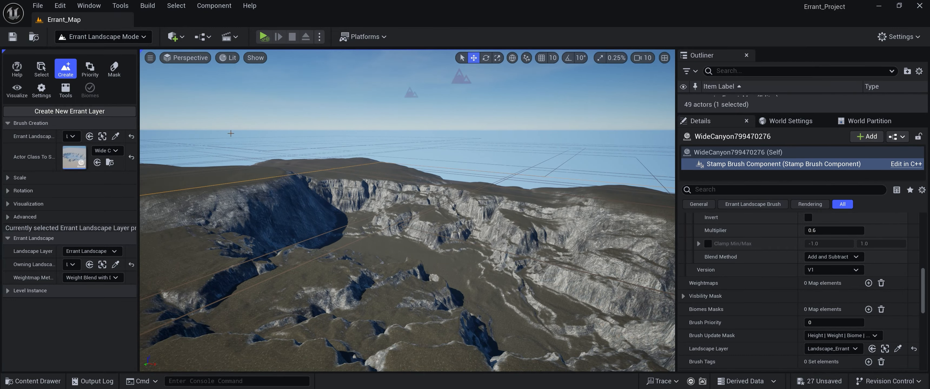
key("d")
right_click_drag(393, 249, 228, 269)
key("w")
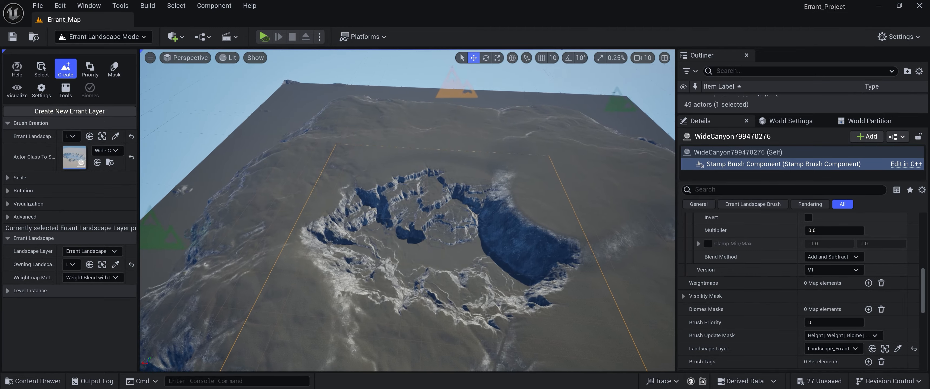
Step: Choose Crater as the actor class for a new brush and place it on the plateau beside the wide canyon
left_click(105, 151)
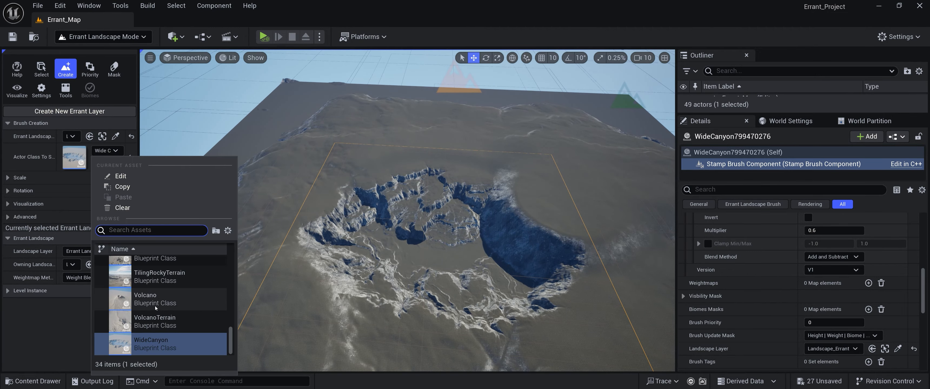
scroll(162, 318, "up", 1)
scroll(161, 319, "up", 4)
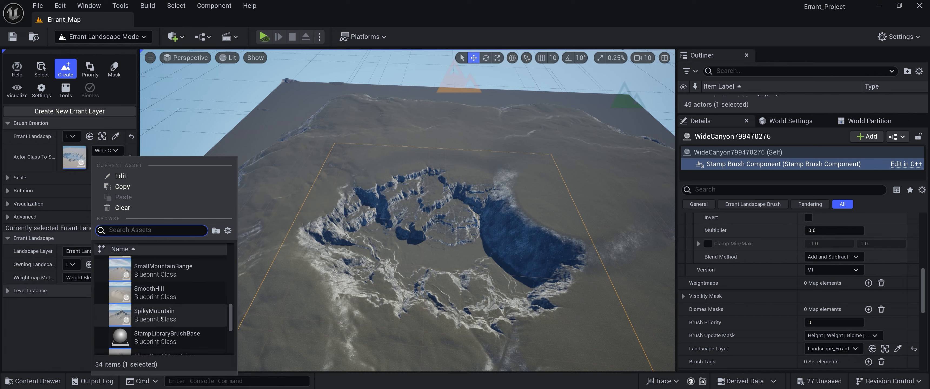
scroll(161, 316, "up", 3)
scroll(161, 317, "up", 6)
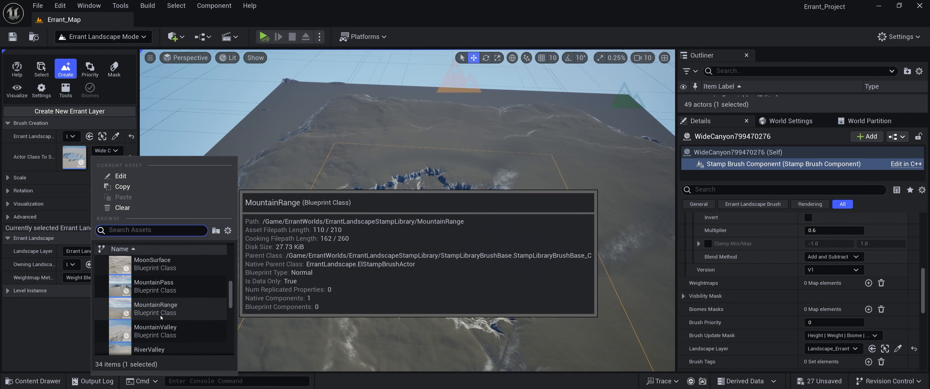
scroll(160, 318, "down", 1)
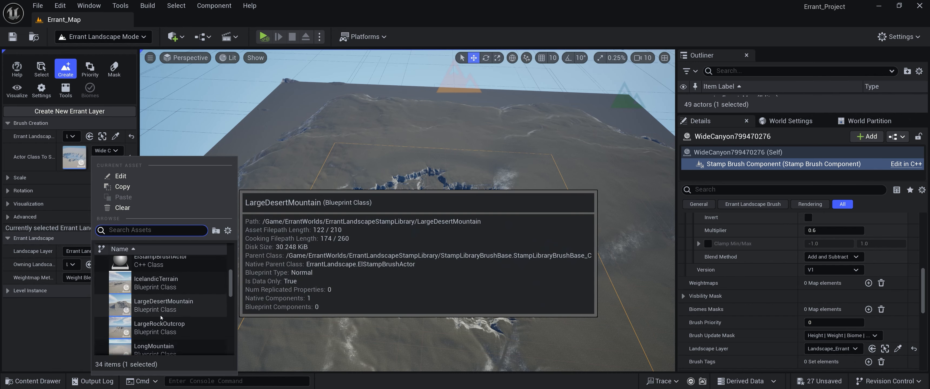
scroll(161, 318, "up", 6)
left_click(156, 296)
left_click(367, 174)
mouse_move(367, 174)
right_mouse_down()
mouse_move(401, 173)
mouse_move(325, 209)
right_mouse_up()
right_click_drag(570, 241, 611, 181)
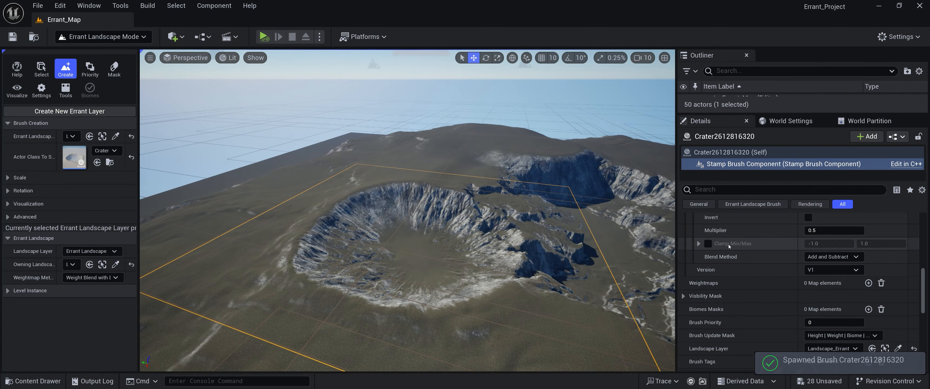
Step: Set the new crater brush's Blend Method to Only Subtract
scroll(765, 282, "down", 4)
scroll(766, 283, "up", 3)
left_click(833, 241)
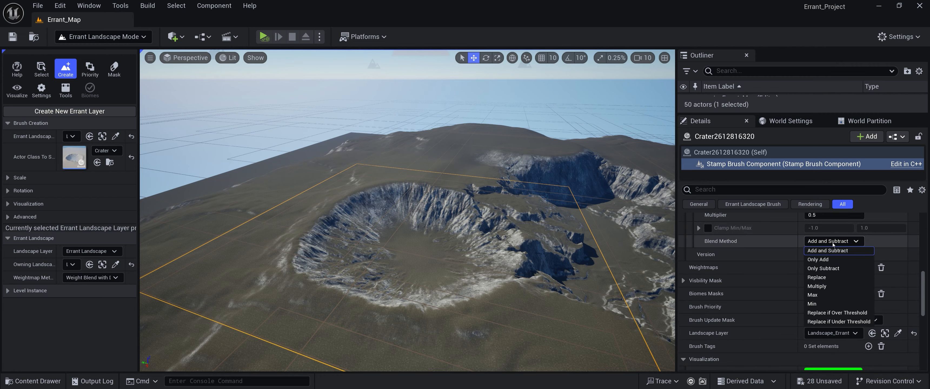
left_click(827, 269)
scroll(550, 312, "up", 5)
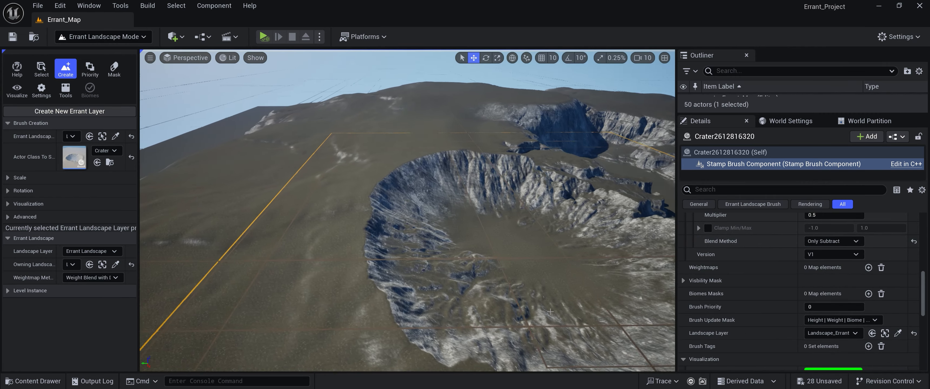
Step: Examine the crater's rim and its transition into the neighbouring canyon and plateau from several angles
mouse_move(550, 311)
right_mouse_down()
mouse_move(466, 296)
mouse_move(422, 301)
mouse_move(474, 307)
mouse_move(506, 336)
mouse_move(592, 329)
mouse_move(578, 343)
mouse_move(552, 338)
mouse_move(542, 320)
right_mouse_up()
key("w")
scroll(466, 296, "down", 1)
key("s")
key("a")
key("d")
right_click_drag(504, 254, 517, 216)
key("a")
mouse_move(490, 174)
right_mouse_down()
mouse_move(488, 261)
mouse_move(490, 174)
right_mouse_up()
key("w")
Step: Switch to brush selection, focus on the WideCanyon brush and nudge it horizontally on the plateau
left_click(455, 124)
mouse_move(473, 200)
right_mouse_down()
mouse_move(472, 221)
mouse_move(474, 200)
right_mouse_up()
left_click(41, 69)
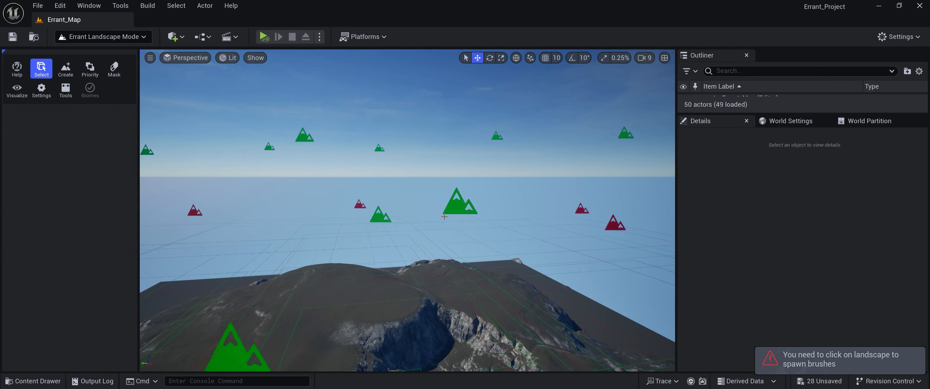
left_click(456, 201)
key("f")
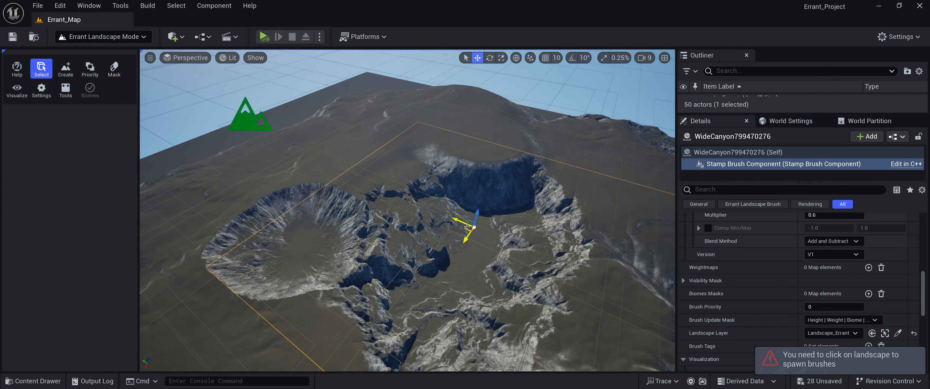
left_click_drag(469, 229, 476, 233)
mouse_move(513, 222)
right_mouse_down()
mouse_move(513, 258)
mouse_move(522, 220)
mouse_move(512, 221)
right_mouse_up()
key("w")
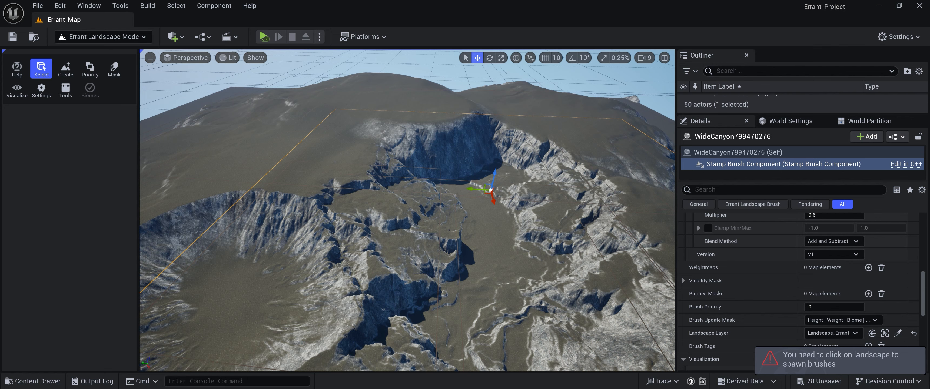
Step: Try Only Add as the WideCanyon brush's Blend Method, settle on Only Subtract and review the canyon walls
left_click(829, 241)
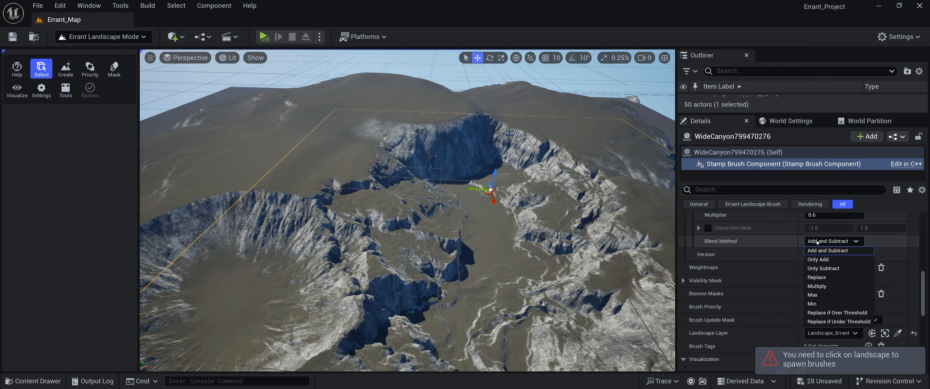
left_click(818, 260)
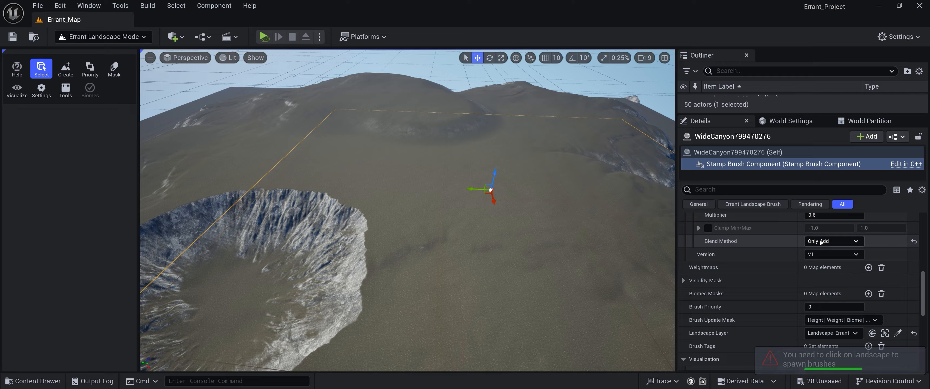
left_click(831, 241)
left_click(824, 270)
right_click_drag(429, 215, 429, 215)
right_click_drag(516, 211, 523, 206)
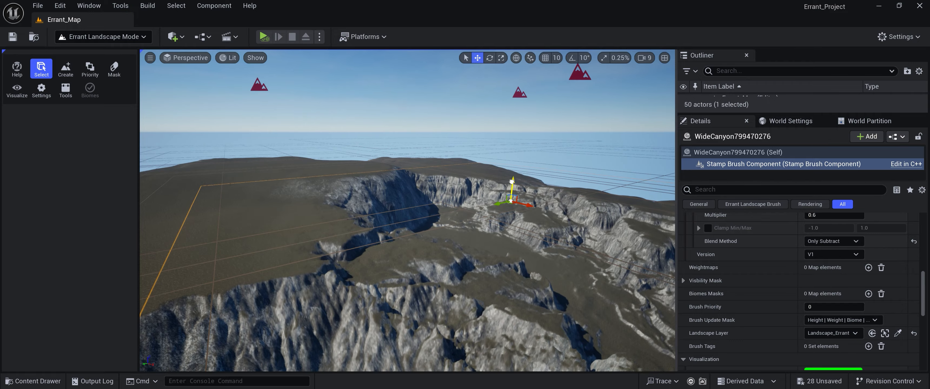
mouse_move(512, 182)
right_mouse_down()
mouse_move(482, 195)
mouse_move(455, 183)
mouse_move(476, 190)
right_mouse_up()
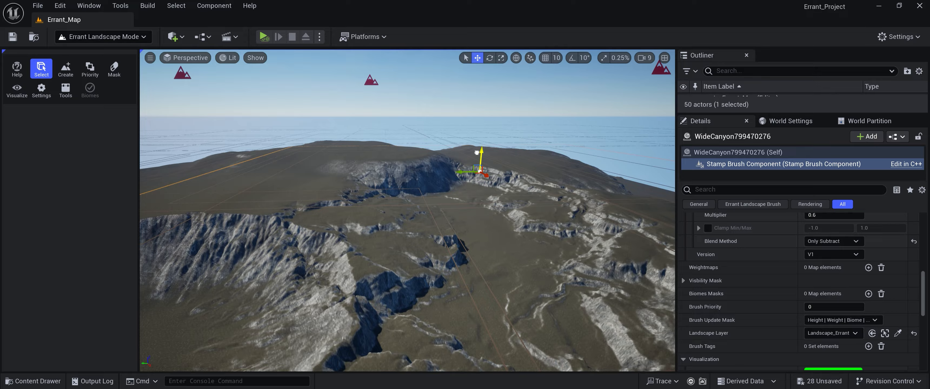
mouse_move(477, 152)
right_mouse_down()
mouse_move(486, 169)
mouse_move(535, 195)
mouse_move(383, 181)
mouse_move(470, 181)
mouse_move(426, 185)
mouse_move(383, 213)
mouse_move(310, 224)
mouse_move(477, 221)
mouse_move(495, 206)
mouse_move(484, 224)
mouse_move(478, 159)
right_mouse_up()
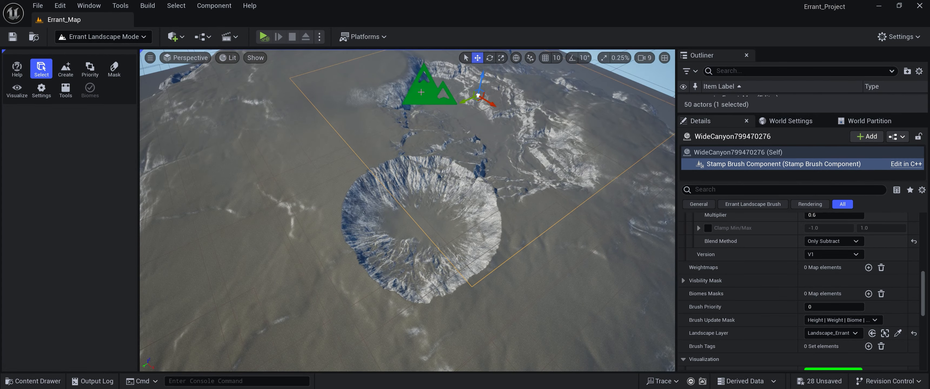
Step: Duplicate the crater brush and place the copy beside the original so that the two craters overlap
left_click(426, 209)
left_click_drag(420, 215, 526, 252, "alt")
right_click_drag(542, 252, 611, 258)
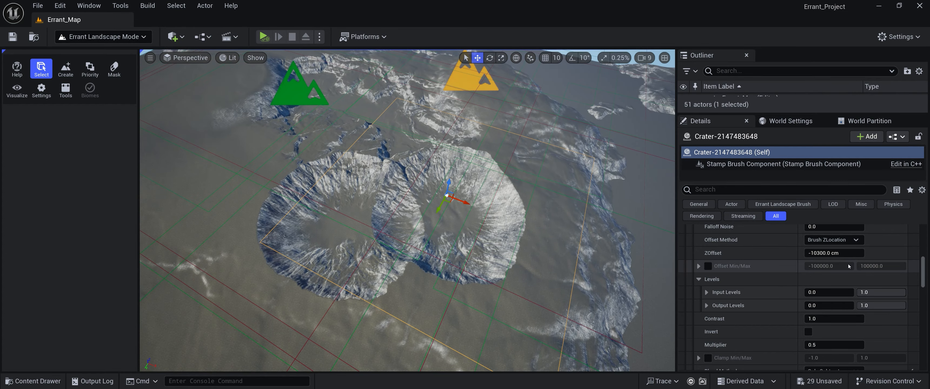
Step: Set the duplicated crater brush's Blend Method to Replace
scroll(789, 328, "up", 1)
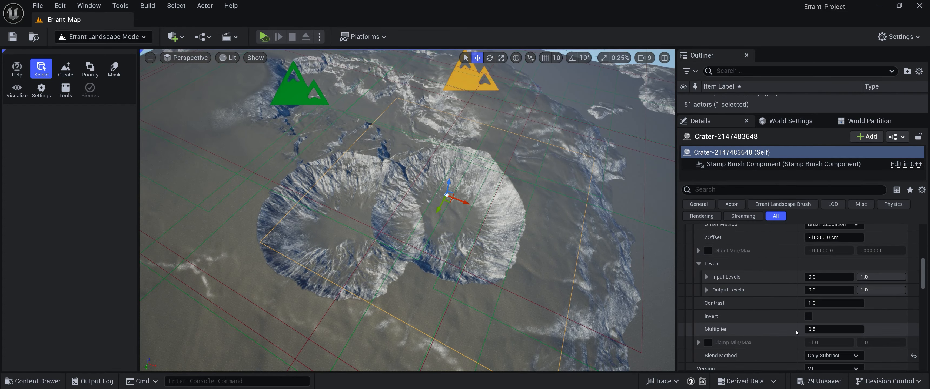
scroll(795, 316, "up", 8)
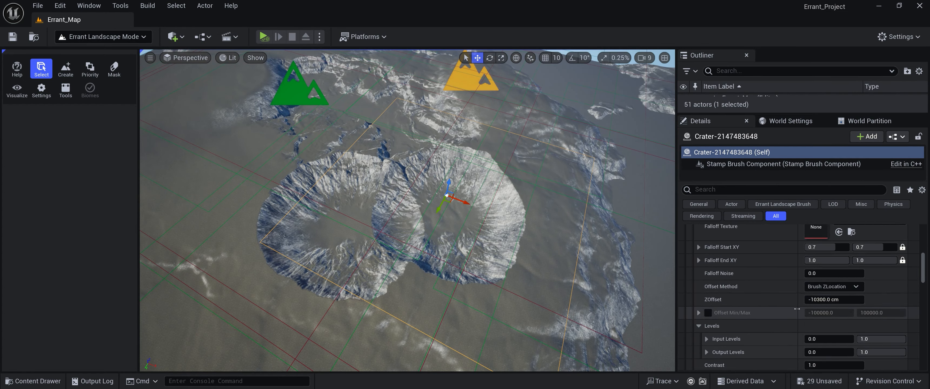
scroll(794, 314, "up", 1)
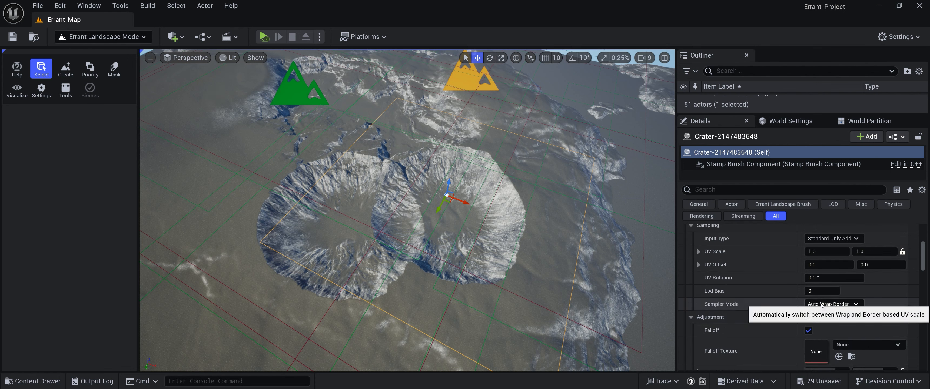
scroll(821, 306, "down", 12)
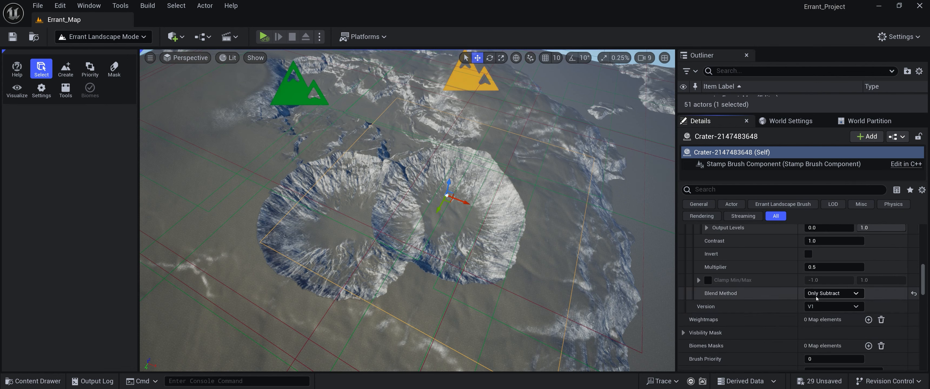
left_click(817, 297)
left_click(819, 330)
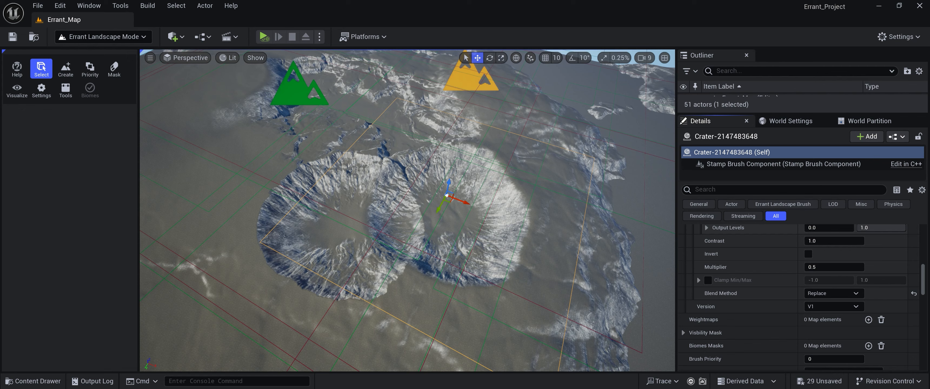
Step: Test Replace, Only Subtract and Multiply as the original crater brush's Blend Method, and settle on Add and Subtract
left_click(299, 101)
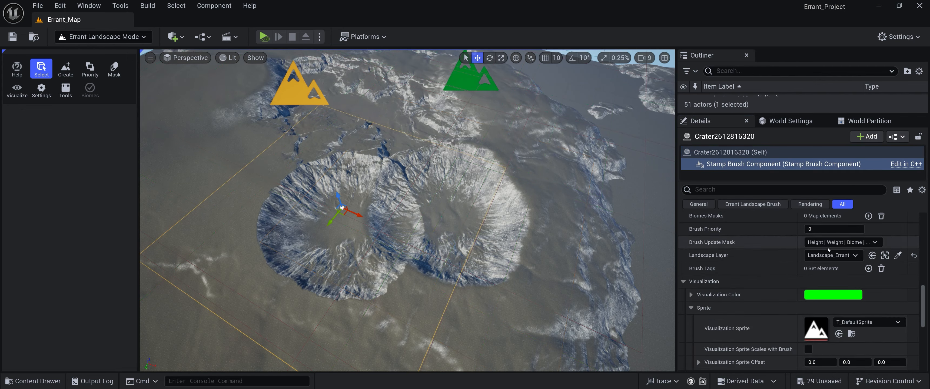
scroll(818, 328, "down", 4)
scroll(819, 328, "down", 9)
scroll(821, 322, "up", 15)
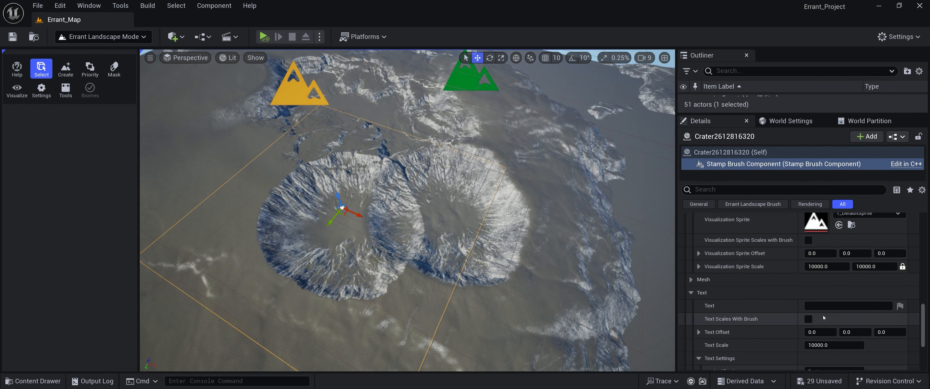
scroll(822, 319, "up", 4)
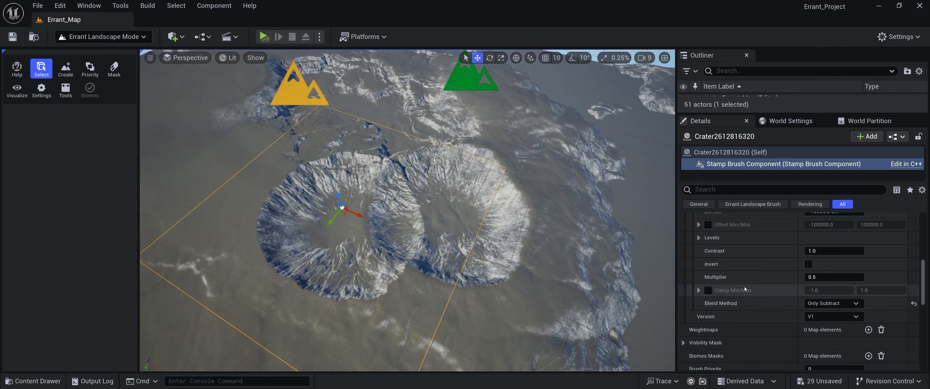
left_click(820, 304)
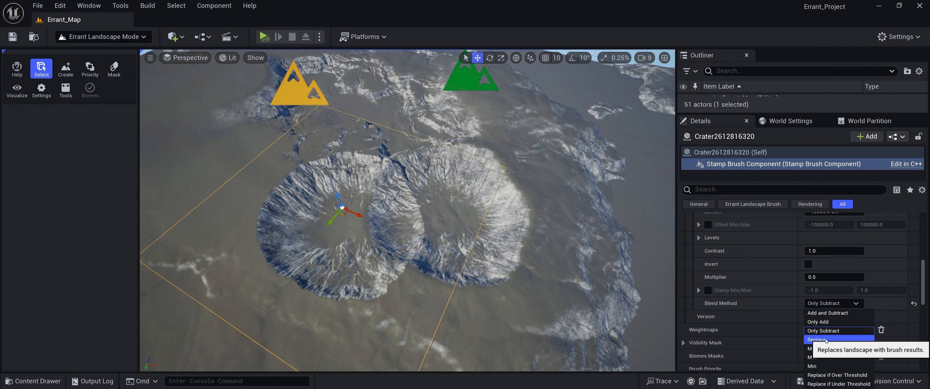
left_click(826, 340)
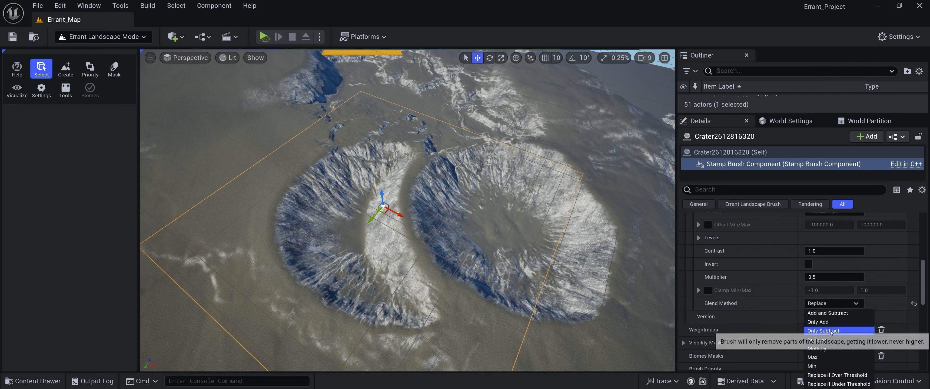
left_click(830, 331)
left_click(827, 303)
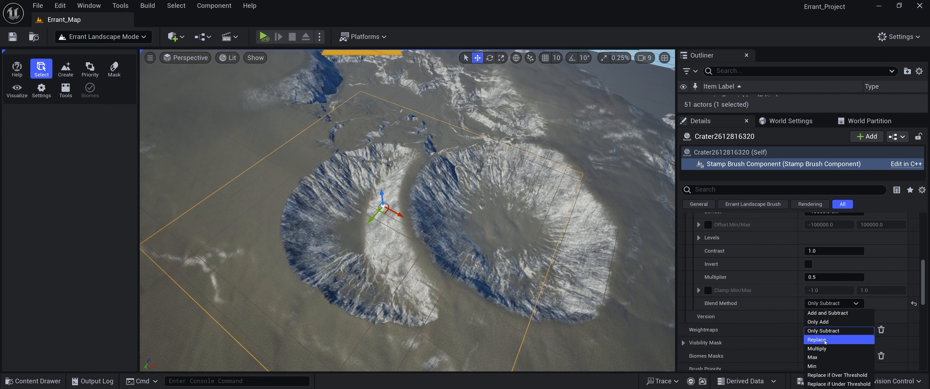
left_click(829, 348)
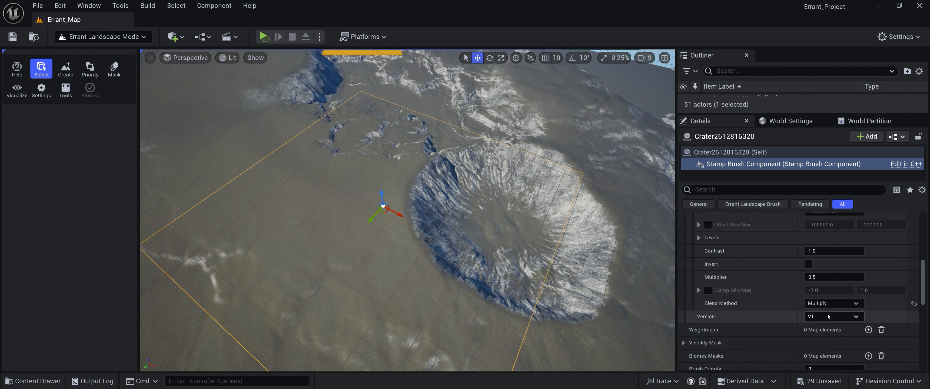
left_click(830, 303)
left_click(829, 314)
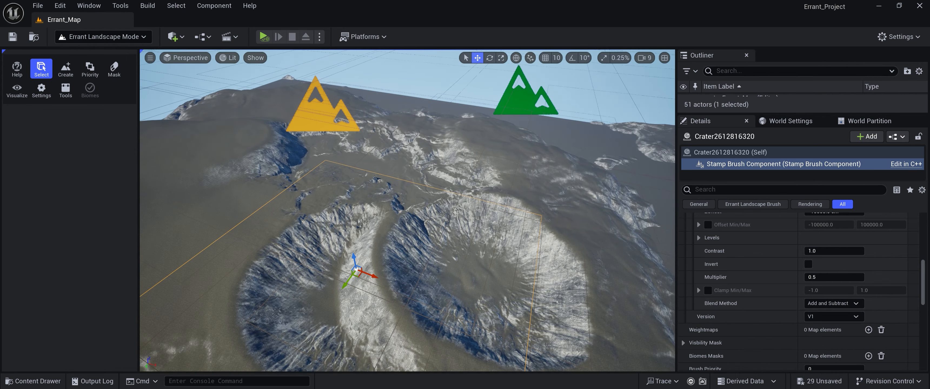
Step: Set the duplicated crater brush's Blend Method to Only Subtract and focus the view on it
right_click_drag(408, 210, 416, 197)
left_click(502, 126)
left_click(823, 307)
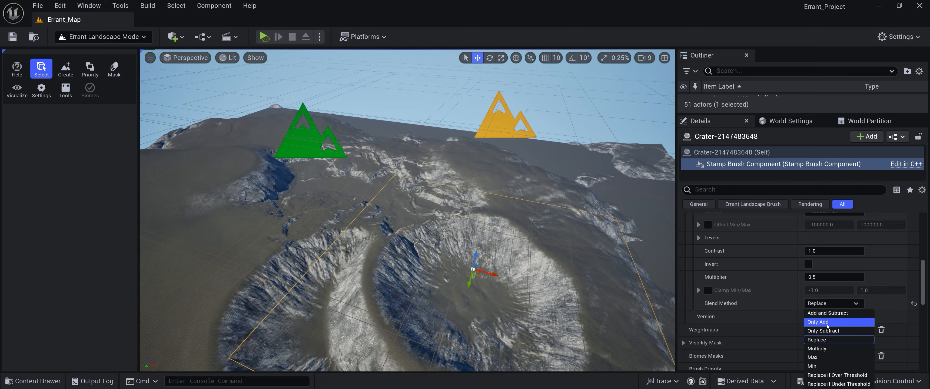
left_click(835, 332)
right_click_drag(541, 231, 502, 273)
key("f")
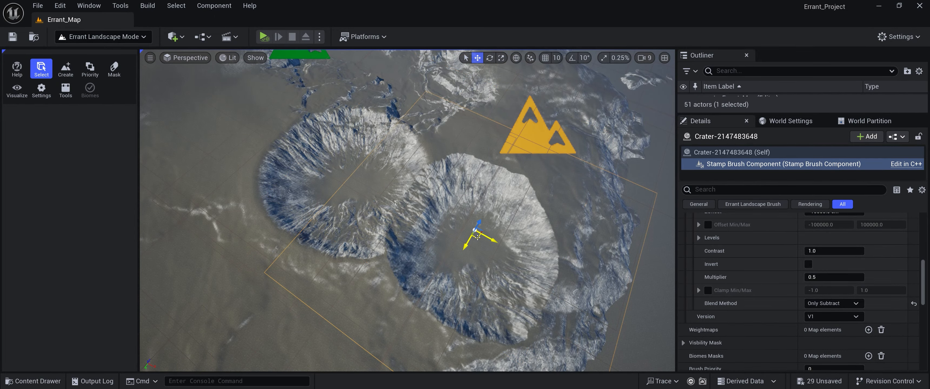
Step: Add another copy of the crater brush overlapping the existing craters and review the whole plateau from above
left_click(466, 182)
mouse_move(466, 182)
right_mouse_down()
mouse_move(426, 173)
mouse_move(401, 137)
mouse_move(415, 146)
mouse_move(404, 159)
mouse_move(506, 137)
mouse_move(563, 141)
mouse_move(246, 215)
right_mouse_up()
mouse_move(408, 211)
right_mouse_down()
mouse_move(480, 217)
mouse_move(506, 188)
mouse_move(477, 221)
mouse_move(427, 213)
mouse_move(549, 217)
mouse_move(455, 250)
mouse_move(358, 238)
mouse_move(347, 245)
right_mouse_up()
scroll(528, 210, "up", 1)
right_click_drag(597, 253, 600, 192)
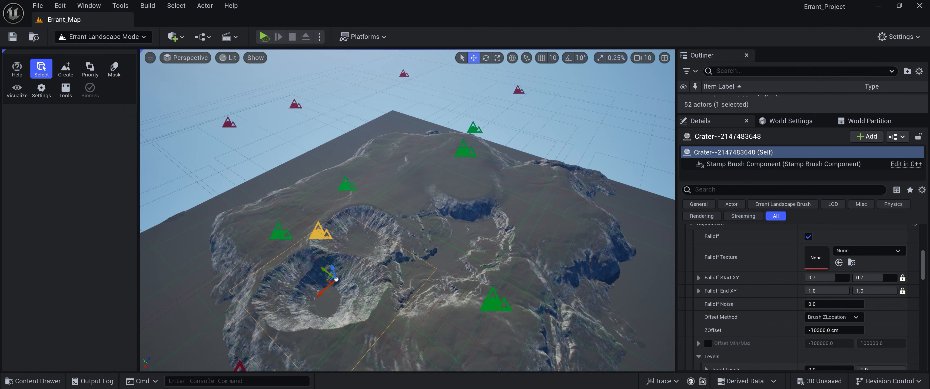
mouse_move(271, 193)
right_mouse_down()
mouse_move(285, 227)
mouse_move(271, 193)
right_mouse_up()
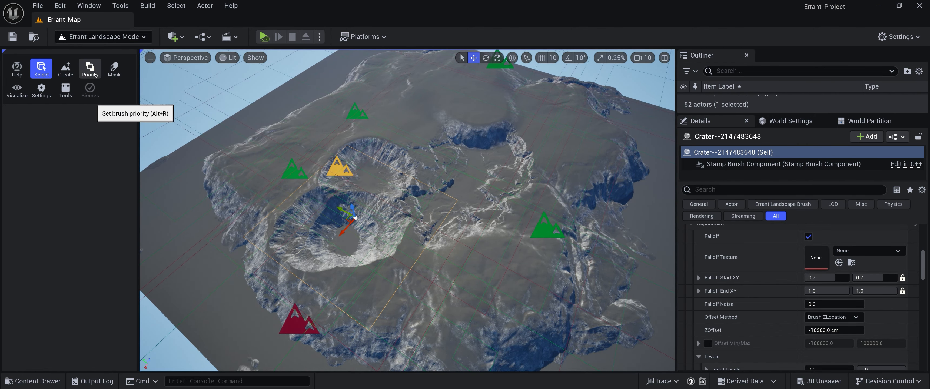
Step: Choose BulkyMountain as the actor class for a new brush and place it at the plateau's far end
left_click(66, 70)
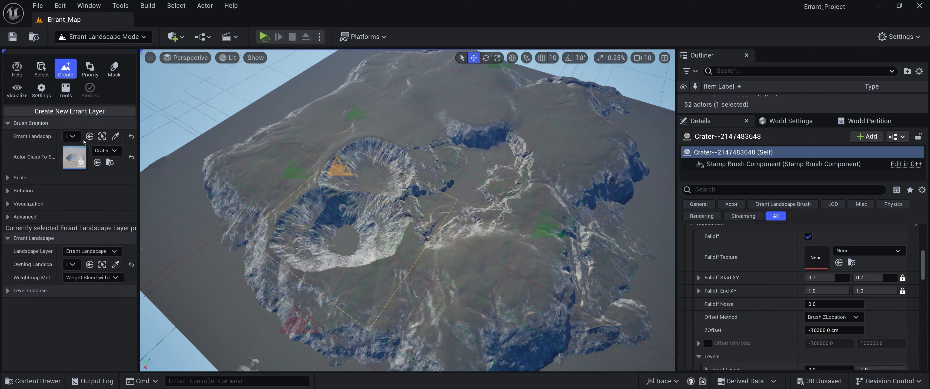
left_click(105, 151)
scroll(169, 301, "down", 2)
scroll(169, 301, "up", 2)
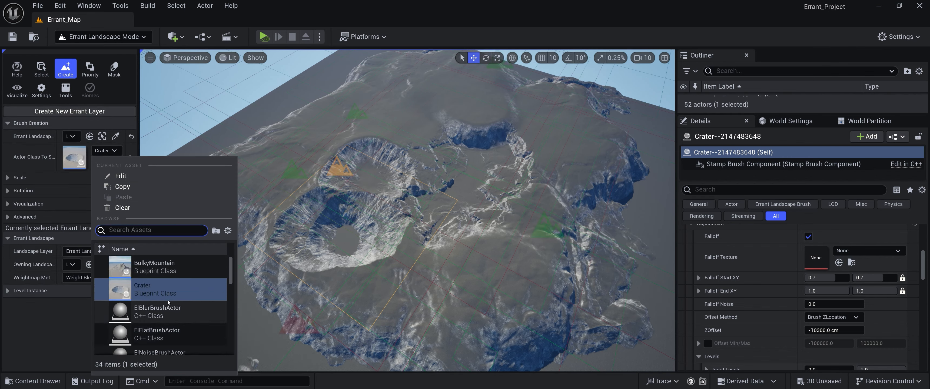
left_click(163, 269)
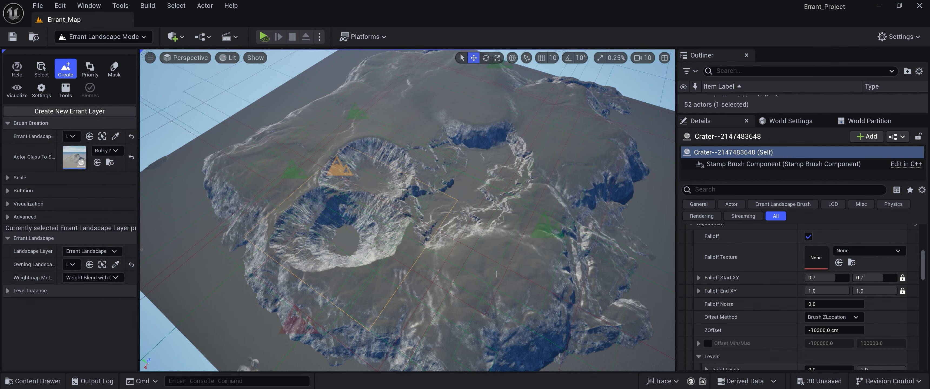
left_click(456, 84)
Step: Examine the terrain around the new bulky mountain brush from several angles
key("w")
right_click_drag(471, 168, 560, 162)
key("a")
key("a")
right_click_drag(564, 202, 569, 186)
right_click_drag(593, 231, 601, 240)
key("a")
right_click_drag(405, 157, 441, 128)
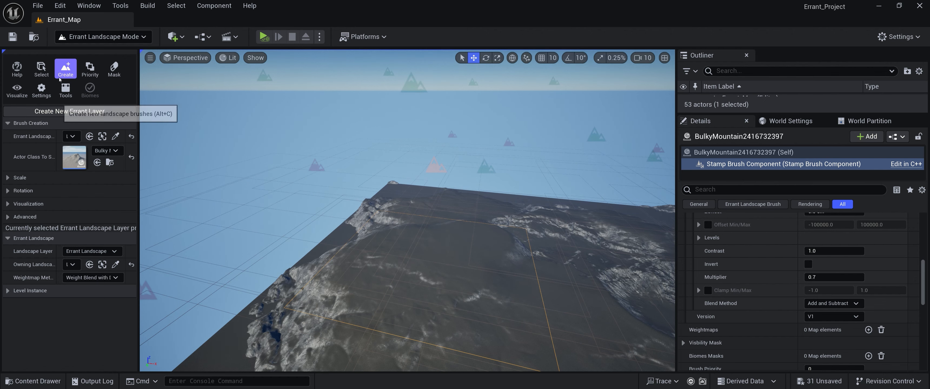
Step: Switch to brush selection, nudge the BulkyMountain brush across the plateau and focus on it
left_click(45, 74)
mouse_move(436, 263)
left_mouse_down()
mouse_move(557, 268)
mouse_move(430, 270)
left_mouse_up()
key("f")
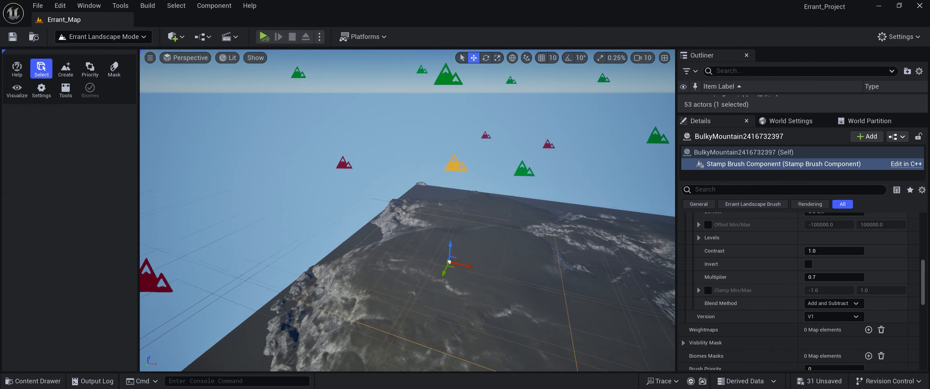
Step: Try Replace and Only Add as the BulkyMountain brush's Blend Method and compare how the mountain meets the terrain
left_click(823, 306)
left_click(820, 339)
left_click(827, 304)
left_click(820, 335)
right_click_drag(525, 243, 504, 195)
right_click_drag(571, 223, 536, 202)
Step: Try Only Add and Replace as the BulkyMountain brush's Blend Method, then return it to Add and Subtract
left_click(818, 304)
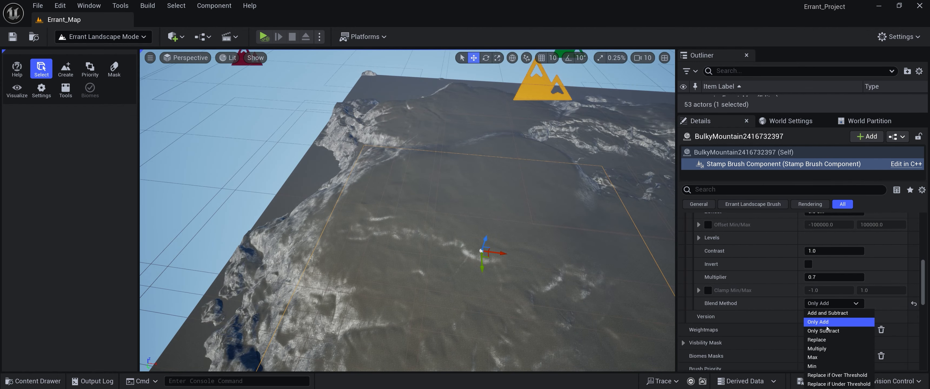
left_click(828, 340)
left_click(827, 303)
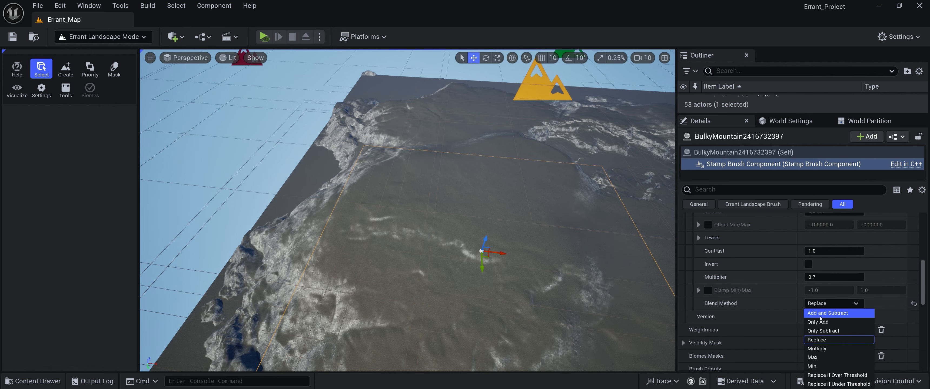
left_click(821, 315)
Step: Set the Blend Method of the two SmoothHill brushes near the bulky mountain to Add and Subtract
right_click_drag(496, 271, 511, 247)
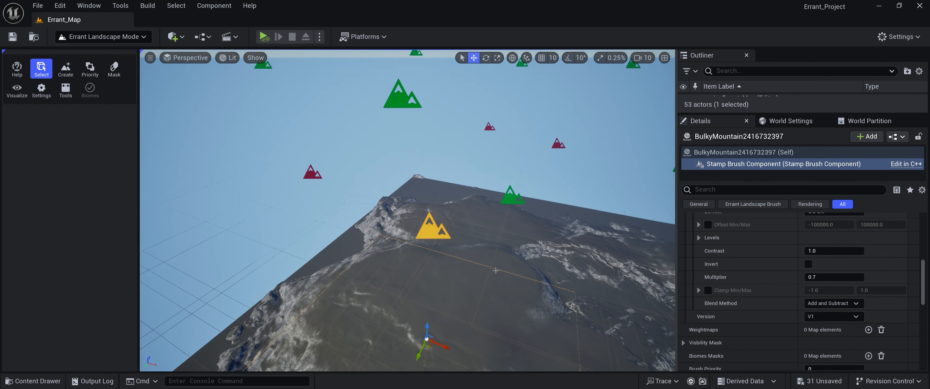
left_click(511, 196)
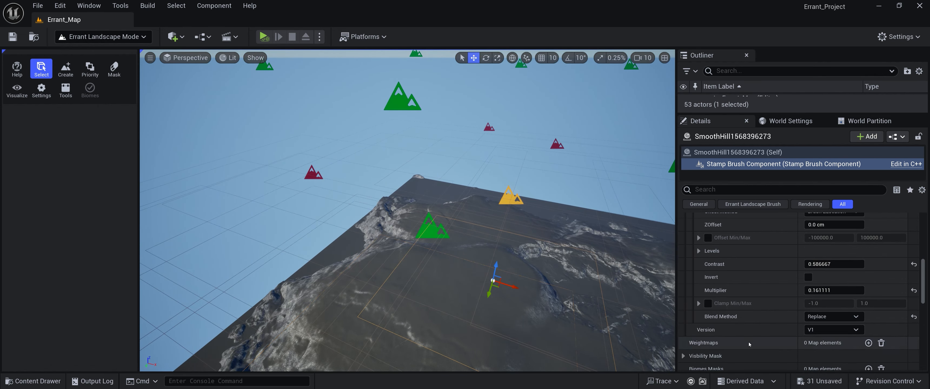
left_click(820, 318)
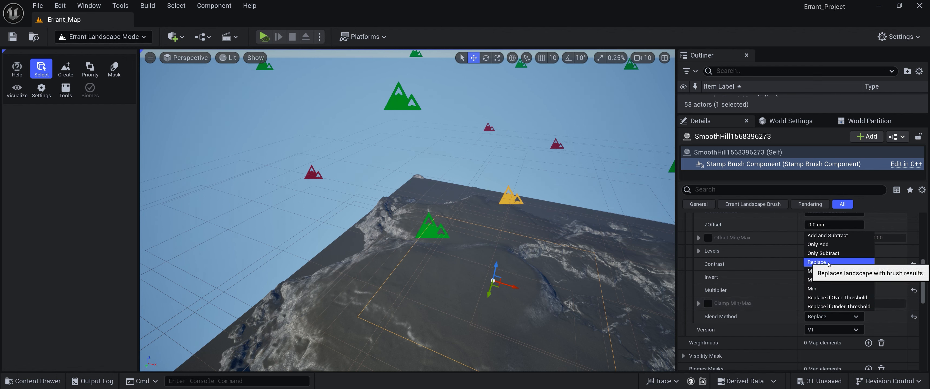
left_click(828, 236)
key("s")
mouse_move(497, 161)
right_mouse_down()
mouse_move(510, 177)
mouse_move(497, 160)
right_mouse_up()
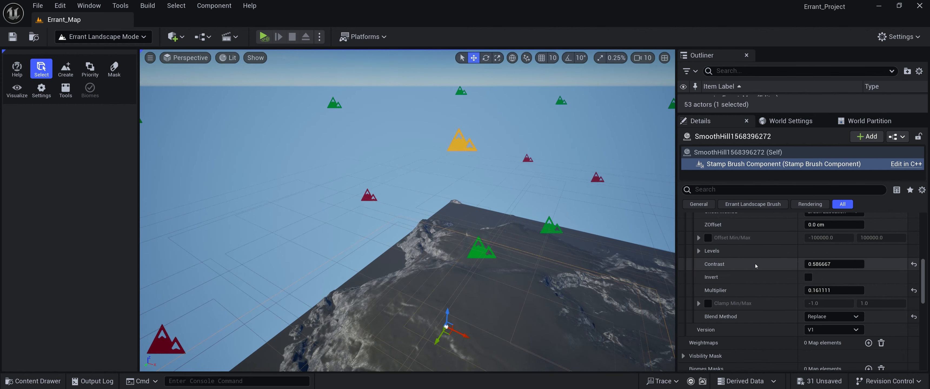
left_click(821, 317)
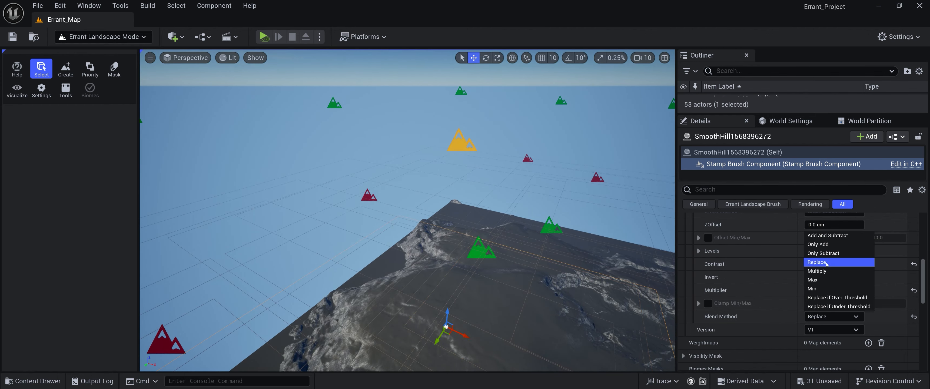
left_click(825, 236)
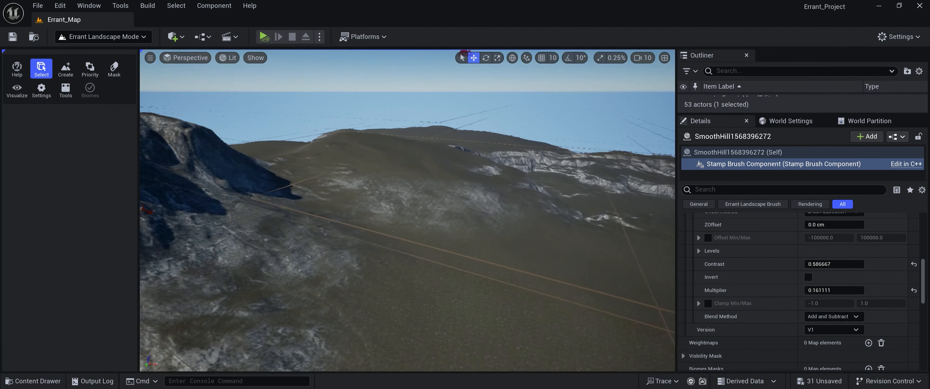
Step: Examine how the smooth hills and the bulky mountain blend together from several angles
right_click_drag(476, 184, 464, 162)
key("s")
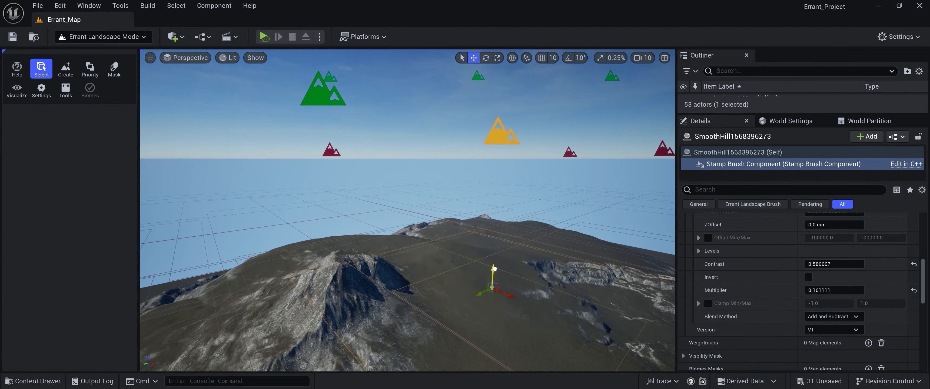
key("a")
mouse_move(464, 163)
right_mouse_down()
mouse_move(618, 191)
mouse_move(666, 221)
mouse_move(600, 216)
mouse_move(534, 180)
mouse_move(404, 168)
mouse_move(253, 232)
mouse_move(170, 192)
mouse_move(143, 156)
right_mouse_up()
key("d")
key("d")
scroll(405, 168, "down", 1)
key("d")
key("d")
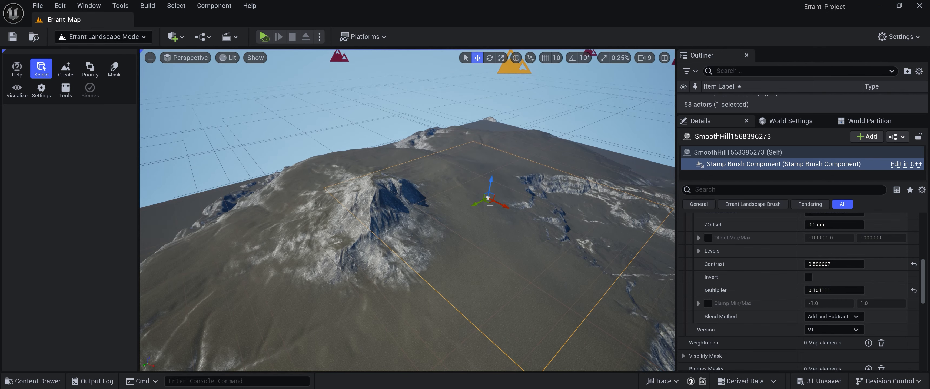
Step: Select the BulkyMountain brush, scale it up horizontally and adjust its vertical scale
right_click_drag(413, 219, 397, 155)
left_click(410, 112)
mouse_move(410, 112)
right_mouse_down()
mouse_move(408, 177)
mouse_move(379, 174)
right_mouse_up()
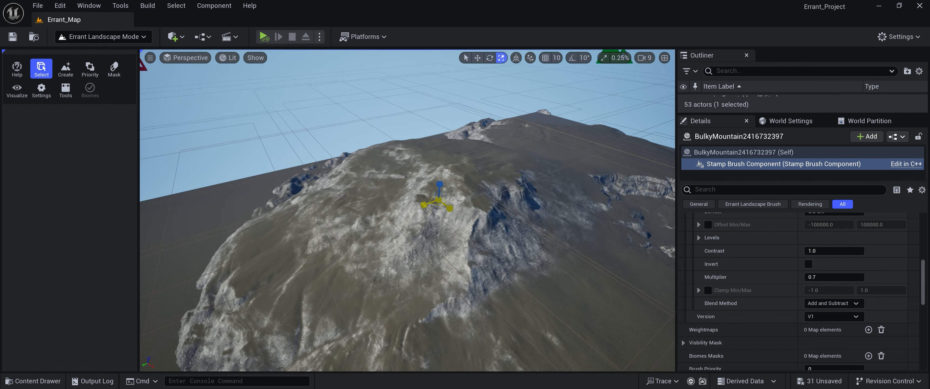
key("w")
right_click_drag(436, 203, 527, 195)
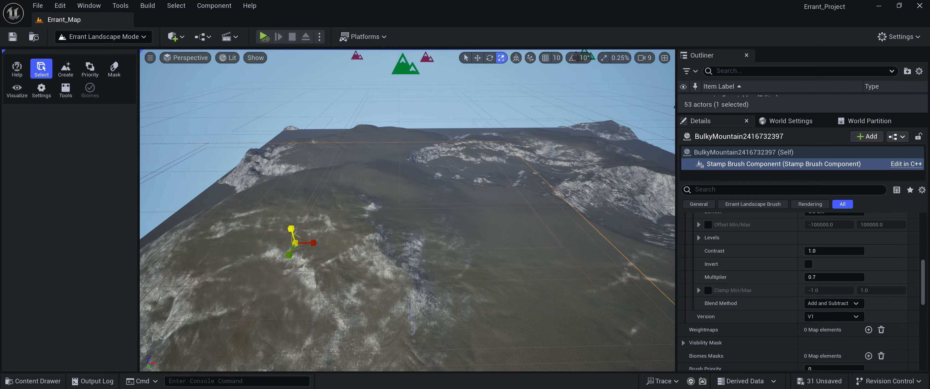
mouse_move(408, 211)
right_mouse_down()
mouse_move(297, 199)
mouse_move(285, 206)
mouse_move(531, 204)
mouse_move(310, 202)
mouse_move(282, 206)
mouse_move(267, 231)
mouse_move(311, 205)
mouse_move(357, 203)
mouse_move(409, 248)
right_mouse_up()
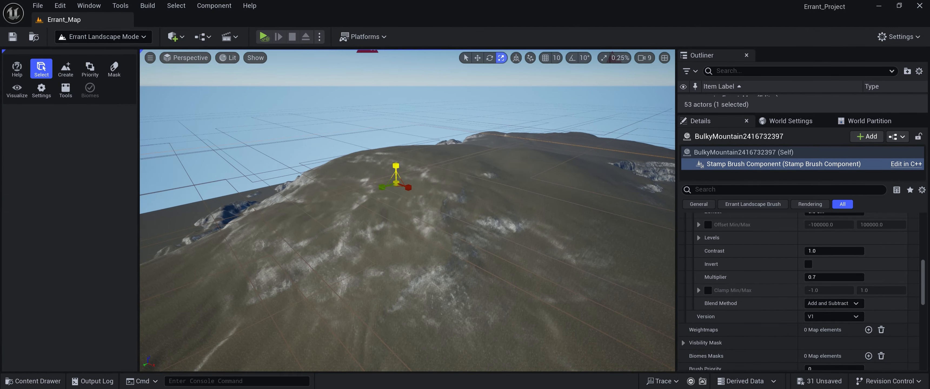
left_click_drag(396, 166, 396, 165)
right_click_drag(396, 164, 379, 177)
Step: Duplicate the BulkyMountain brush twice and position the copies beside the original along the plateau
key("w")
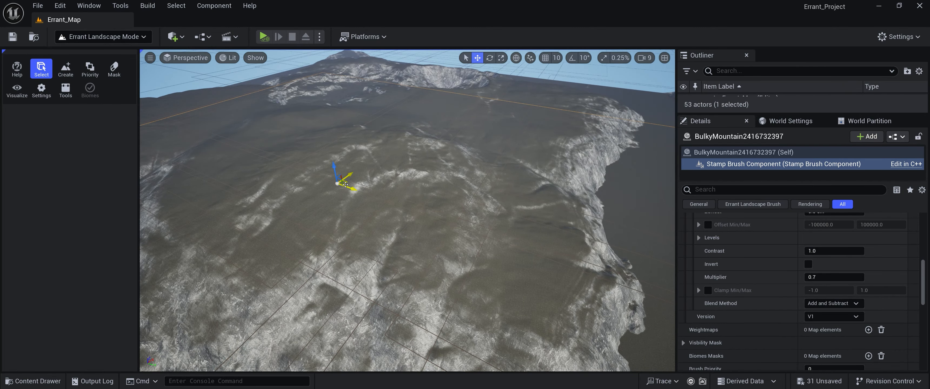
left_click(406, 202)
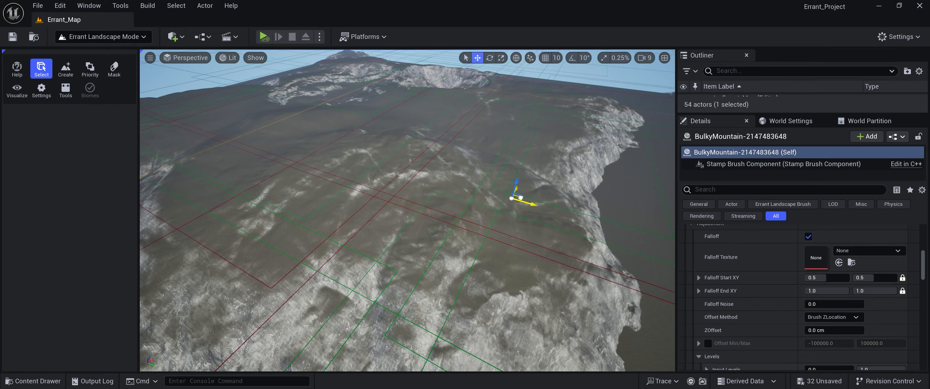
mouse_move(515, 233)
right_mouse_down()
mouse_move(495, 213)
mouse_move(529, 208)
mouse_move(386, 208)
mouse_move(365, 226)
mouse_move(361, 253)
mouse_move(526, 242)
right_mouse_up()
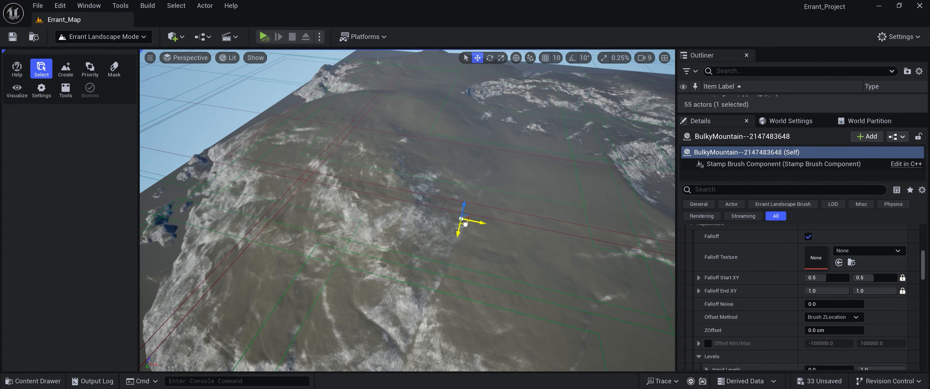
mouse_move(499, 252)
right_mouse_down()
mouse_move(365, 223)
mouse_move(456, 220)
mouse_move(403, 236)
mouse_move(507, 254)
right_mouse_up()
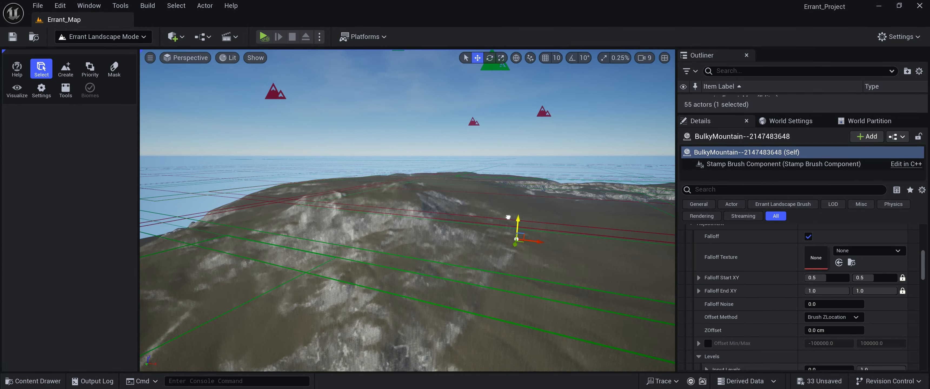
mouse_move(507, 254)
right_mouse_down()
mouse_move(553, 251)
mouse_move(534, 274)
mouse_move(542, 266)
mouse_move(502, 285)
mouse_move(519, 225)
right_mouse_up()
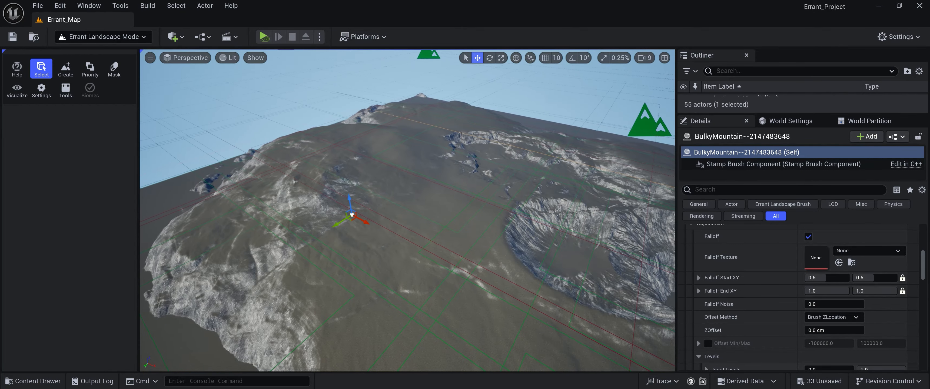
Step: Duplicate the WideCanyon brush and place the copy over the terrain beside the large crater
right_click_drag(420, 238, 418, 164)
left_click(418, 163)
key("f")
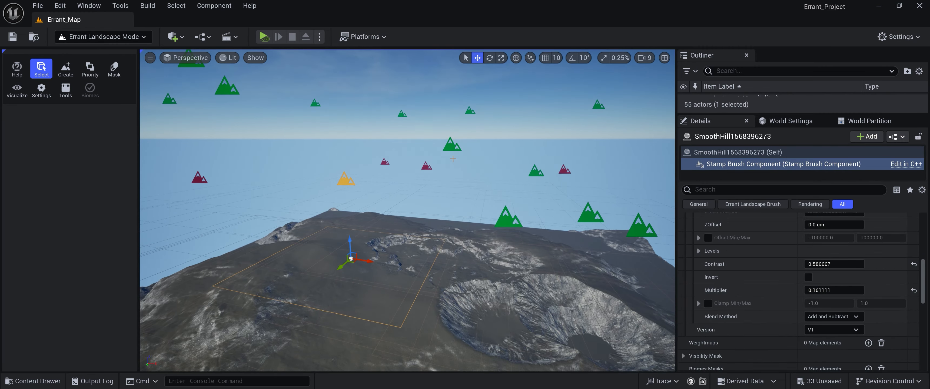
left_click_drag(470, 251, 469, 271, "alt")
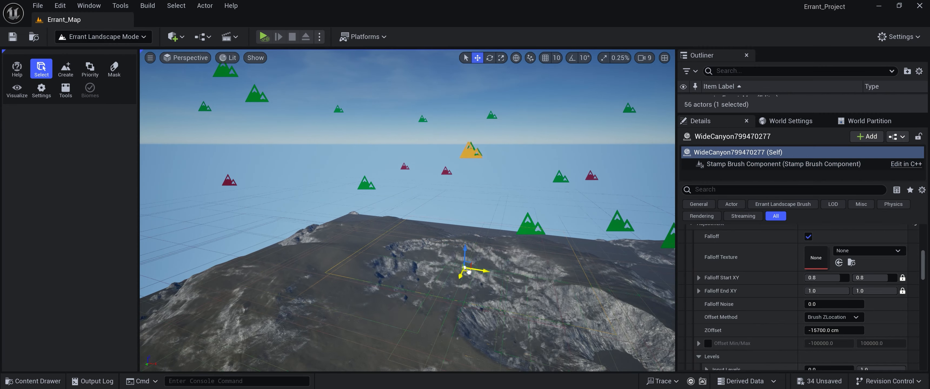
right_click_drag(469, 301, 510, 251)
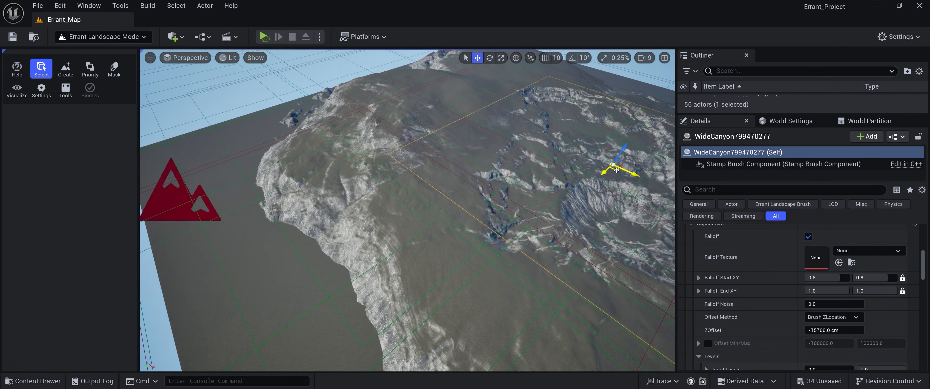
Step: Duplicate the WideCanyon brush again across the mountain slope and rotate the new copy
left_click_drag(539, 255, 536, 255)
mouse_move(518, 257)
right_mouse_down()
mouse_move(553, 246)
mouse_move(578, 253)
mouse_move(518, 257)
right_mouse_up()
key("e")
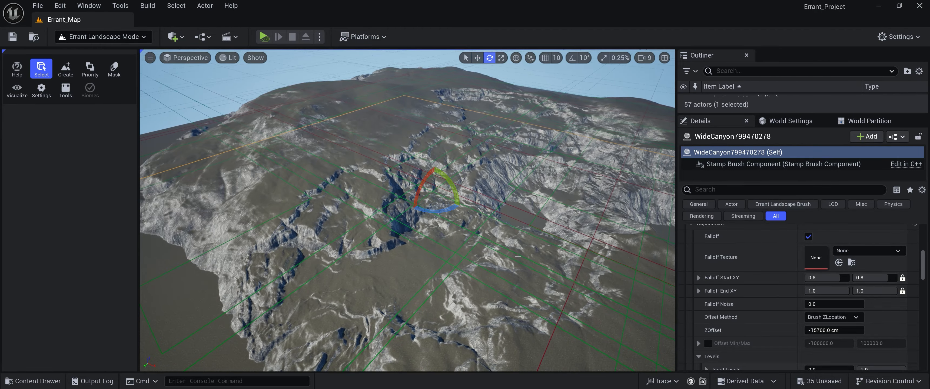
left_click_drag(452, 210, 465, 188)
right_click_drag(465, 188, 434, 220)
scroll(538, 163, "up", 1)
Step: Choose SpikyMountain as the actor class for a new brush and place it on the bulky mountain area
left_click(66, 69)
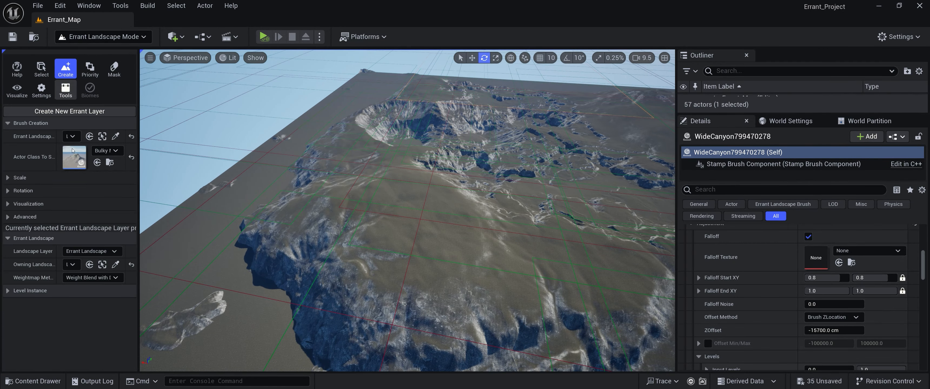
left_click(117, 151)
scroll(156, 300, "down", 5)
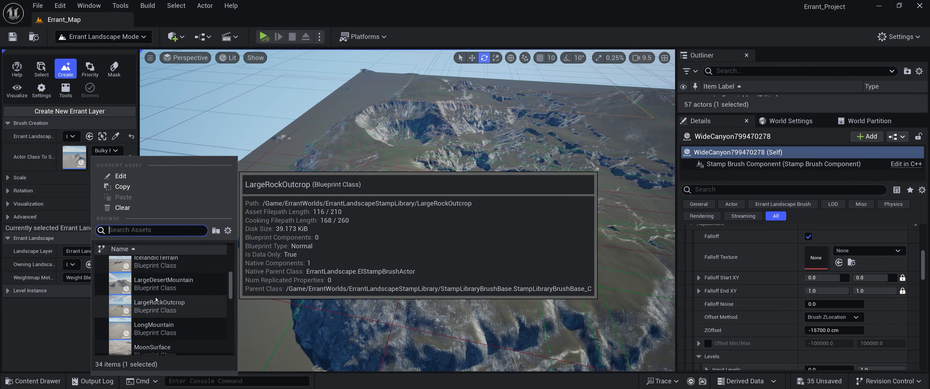
scroll(156, 300, "down", 4)
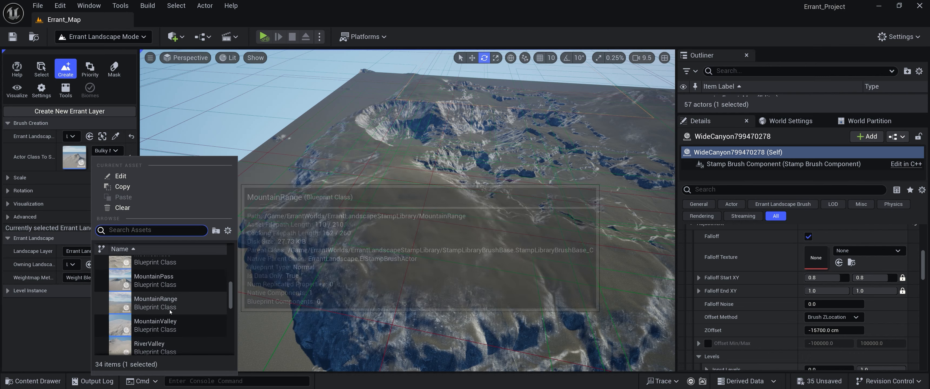
scroll(181, 307, "down", 3)
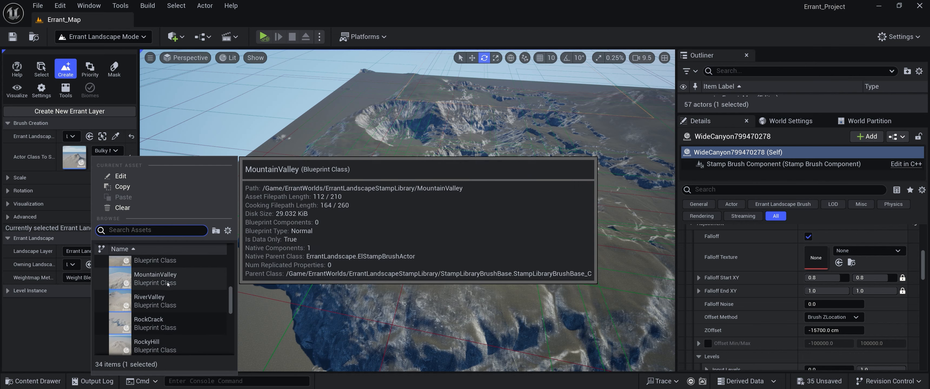
scroll(161, 304, "down", 1)
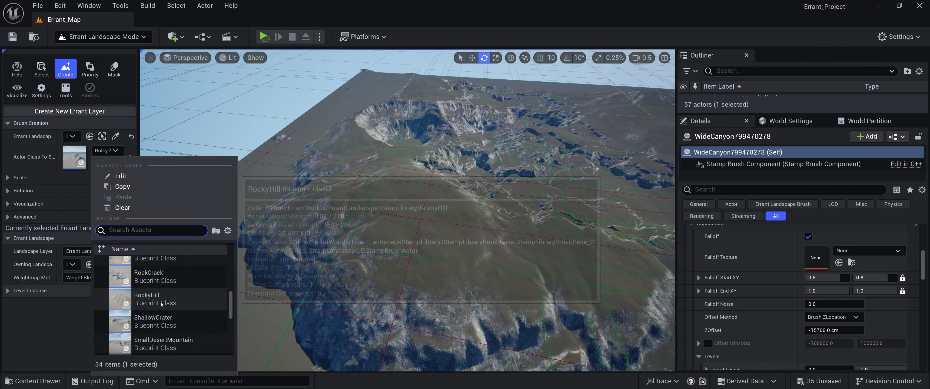
scroll(164, 314, "down", 3)
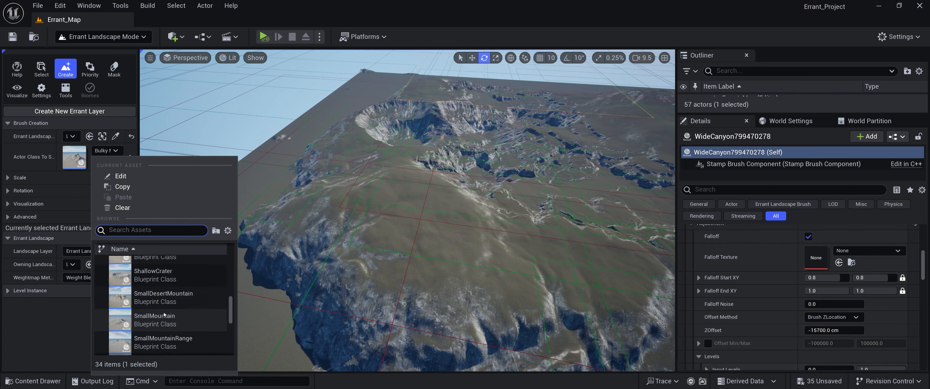
scroll(165, 314, "down", 4)
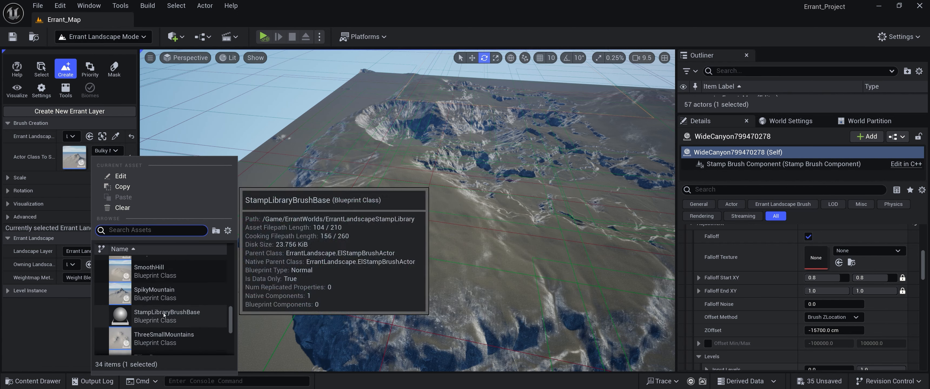
scroll(161, 296, "up", 2)
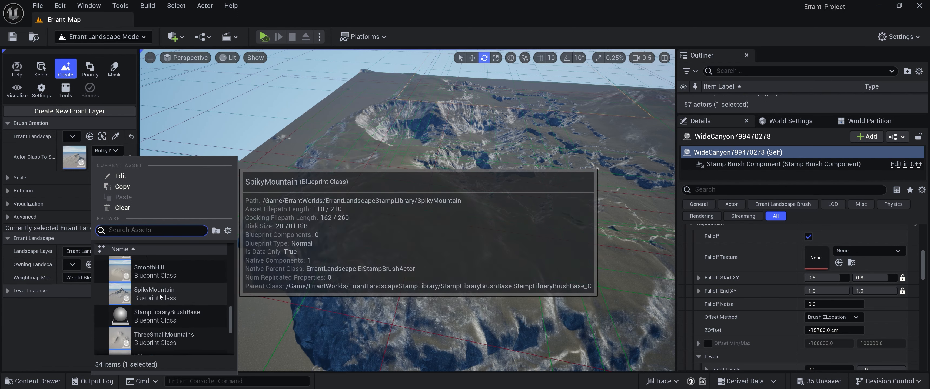
left_click(152, 298)
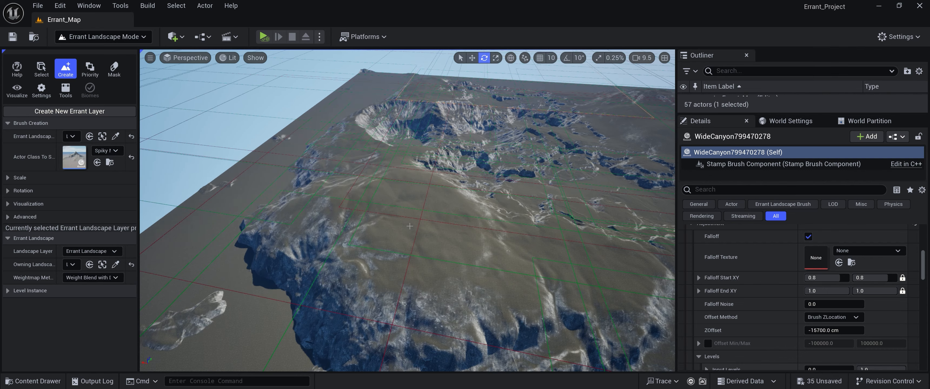
left_click(411, 226)
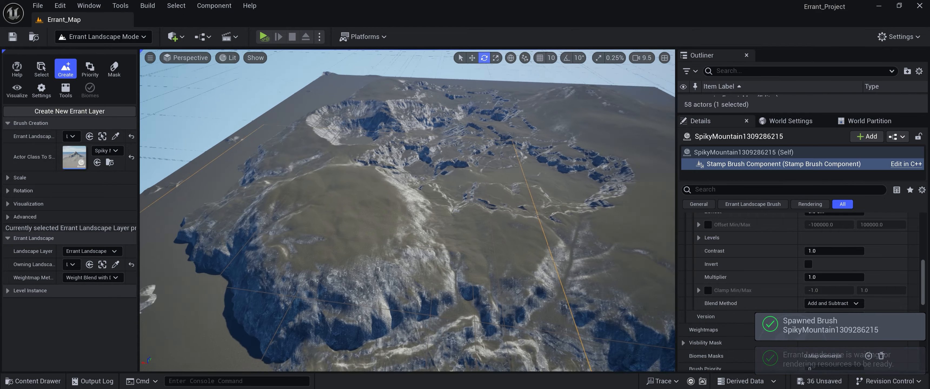
Step: Select the SmoothHill brush overlapping the new spiky mountain and set its Blend Method to Add and Subtract
key("s")
mouse_move(411, 226)
right_mouse_down()
mouse_move(416, 155)
mouse_move(440, 188)
right_mouse_up()
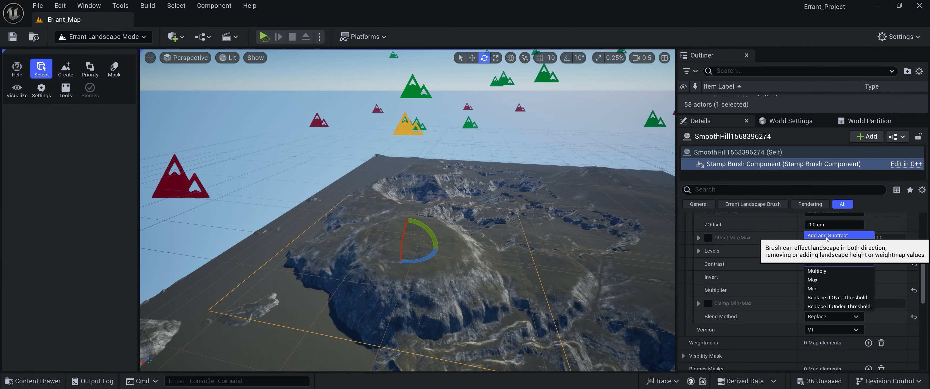
left_click(827, 237)
Step: Nudge the SmoothHill brush horizontally across the spiky mountain and bring its falloff and offset settings into view
right_click_drag(492, 206, 429, 237)
key("d")
key("d")
key("w")
mouse_move(486, 199)
left_mouse_down()
mouse_move(546, 172)
mouse_move(478, 213)
left_mouse_up()
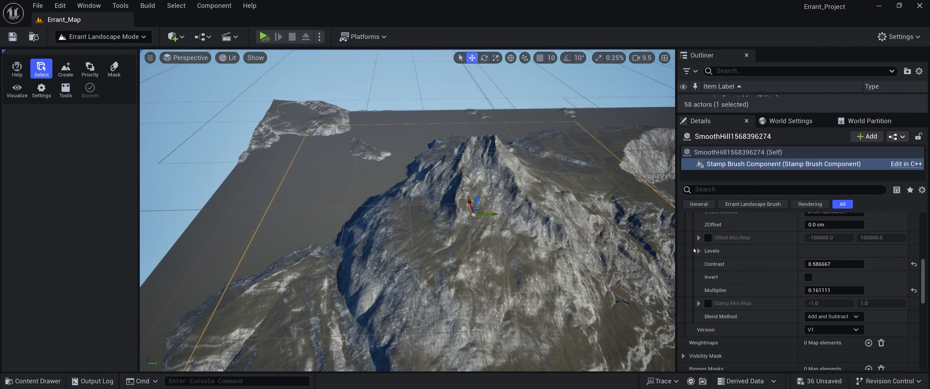
scroll(795, 285, "up", 2)
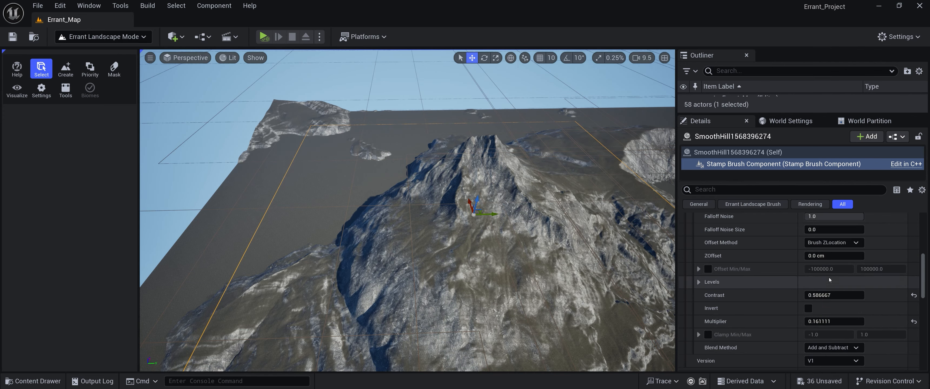
Step: Compare the blend settings of the SmoothHill, SpikyMountain and LargeDesertMountain brushes above the spiky mountain
scroll(765, 293, "down", 3)
mouse_move(479, 223)
right_mouse_down()
mouse_move(487, 181)
mouse_move(484, 188)
right_mouse_up()
key("s")
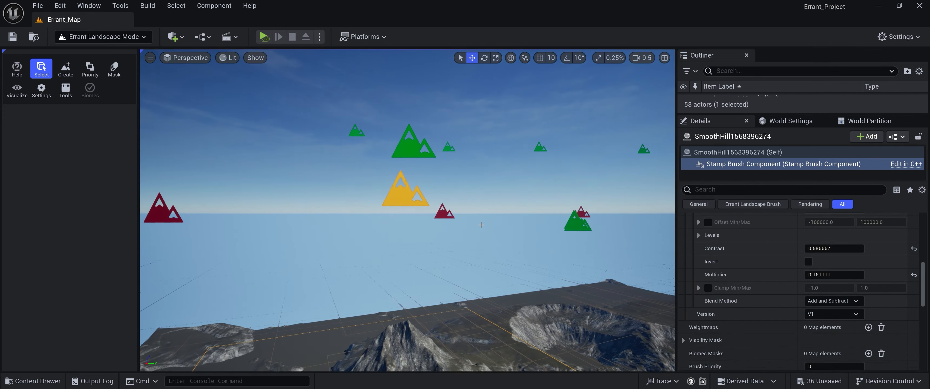
left_click(421, 151)
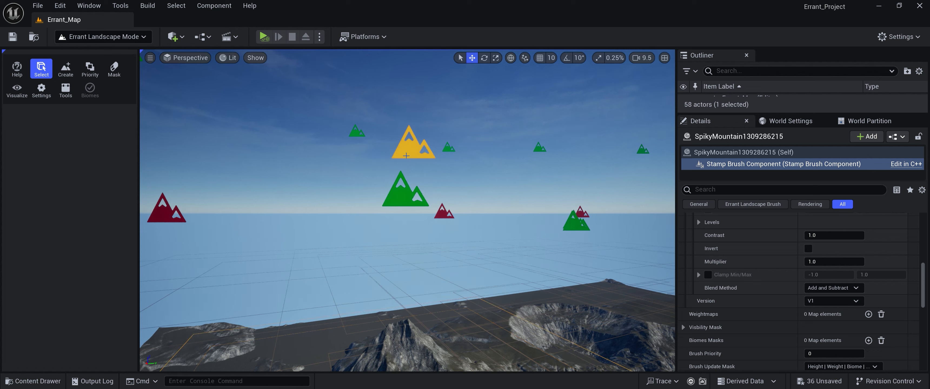
left_click(449, 150)
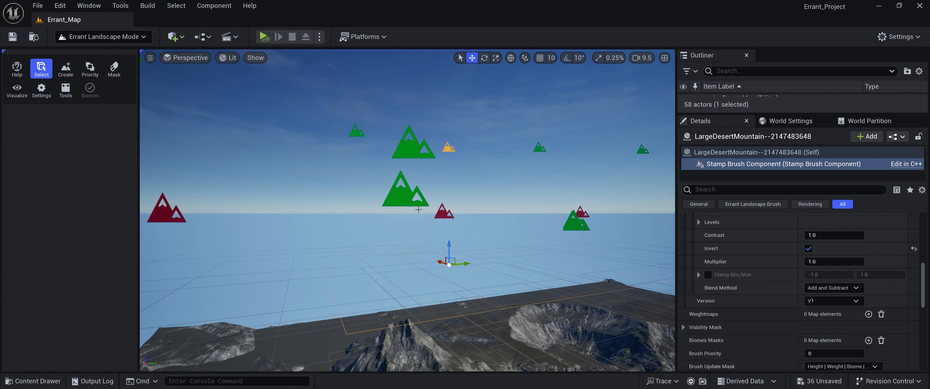
left_click(402, 198)
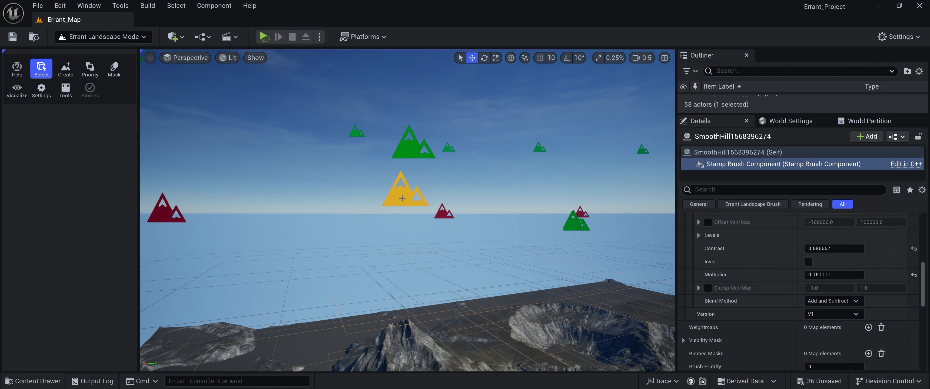
left_click(408, 152)
key("w")
right_click_drag(408, 153, 455, 170)
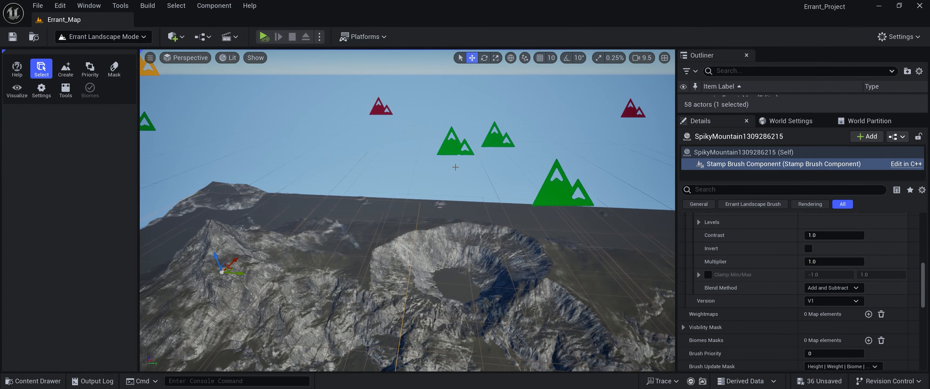
Step: Examine the crater, the canyon slopes and the spiky mountain from several sides
key("w")
right_click_drag(474, 227, 311, 265)
scroll(474, 227, "up", 1)
key("d")
right_click_drag(407, 211, 281, 211)
key("a")
right_click_drag(473, 228, 538, 223)
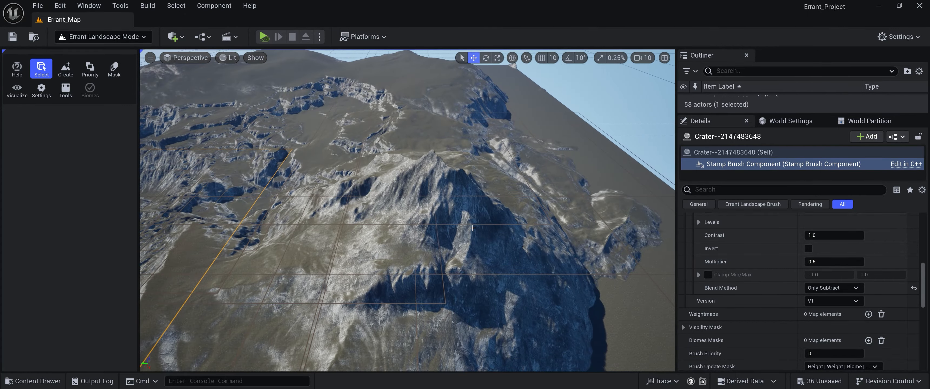
Step: Select the SmoothHill brush at the spiky mountain, try scaling it and undo the change
right_click_drag(454, 206, 453, 148)
key("s")
left_click(435, 190)
right_click_drag(436, 189, 450, 254)
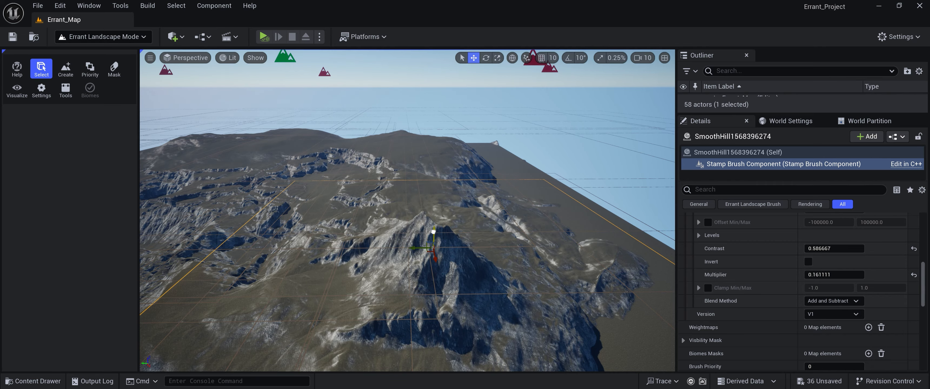
right_click_drag(430, 230, 417, 255)
key("r")
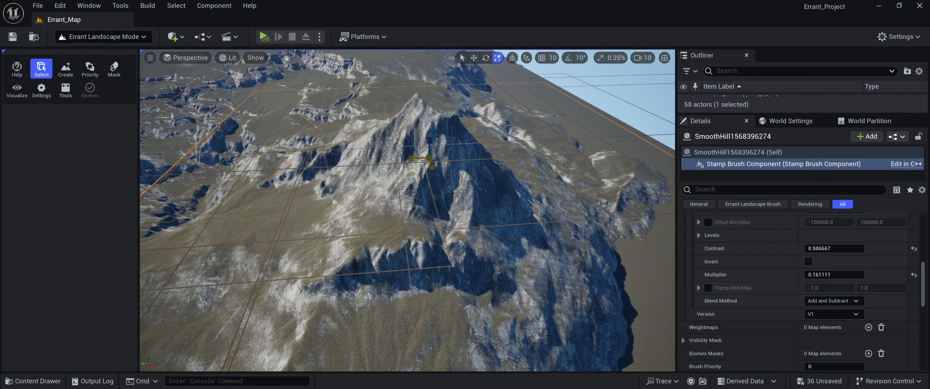
key("ctrl+z")
Step: Select the SpikyMountain brush and inspect its peak against the surrounding terrain
right_click_drag(424, 162, 416, 111)
left_click(404, 123)
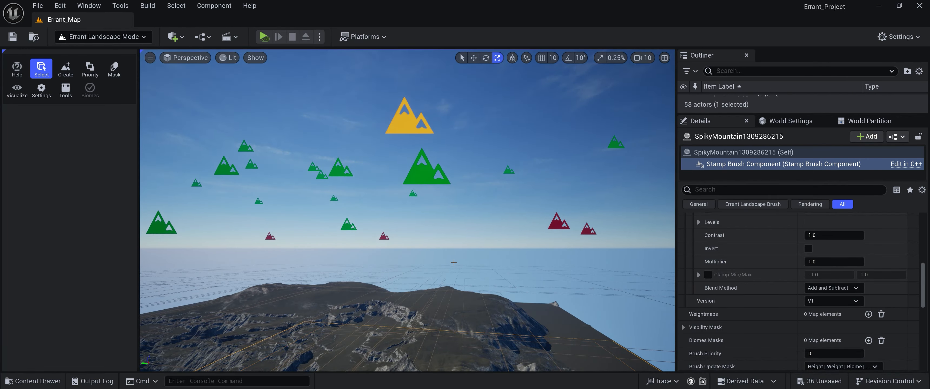
key("f")
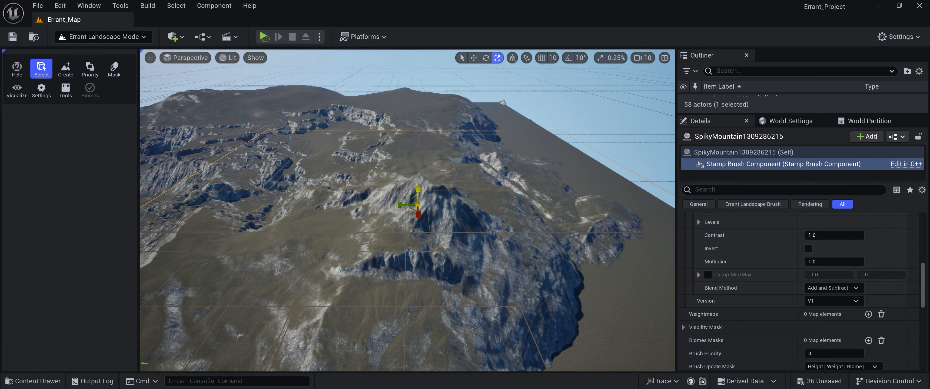
right_click_drag(417, 200, 455, 196)
key("w")
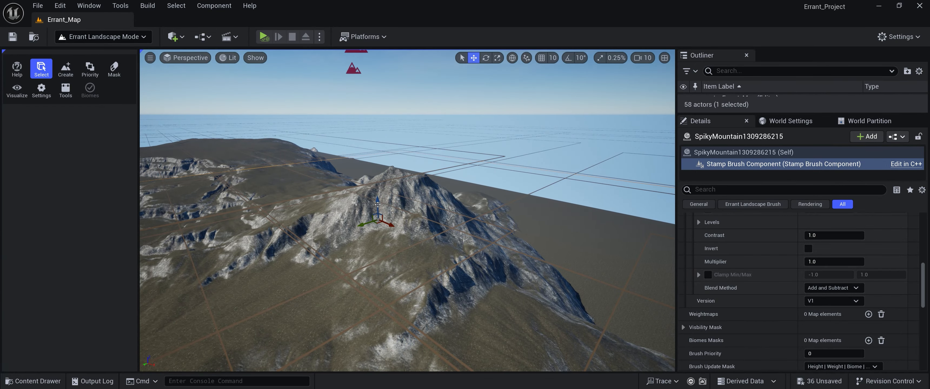
mouse_move(379, 188)
right_mouse_down()
mouse_move(361, 202)
mouse_move(238, 203)
mouse_move(253, 191)
mouse_move(186, 177)
mouse_move(289, 213)
mouse_move(354, 188)
mouse_move(434, 200)
mouse_move(410, 191)
right_mouse_up()
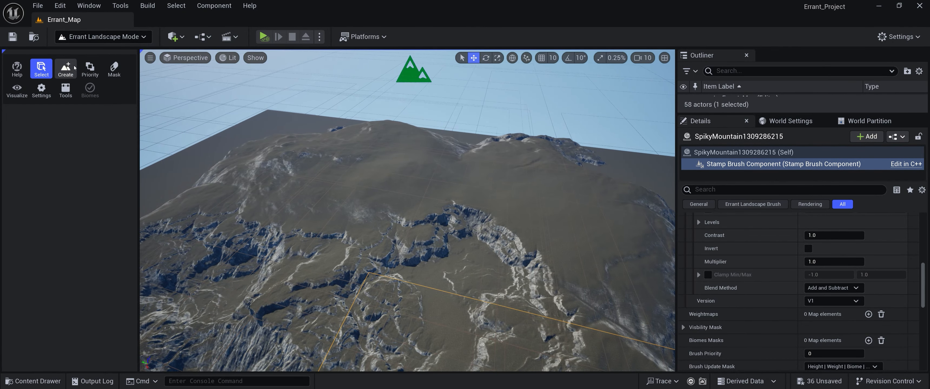
Step: Choose Volcano as the actor class for a new brush and place it on top of the distant smooth hill
left_click(66, 68)
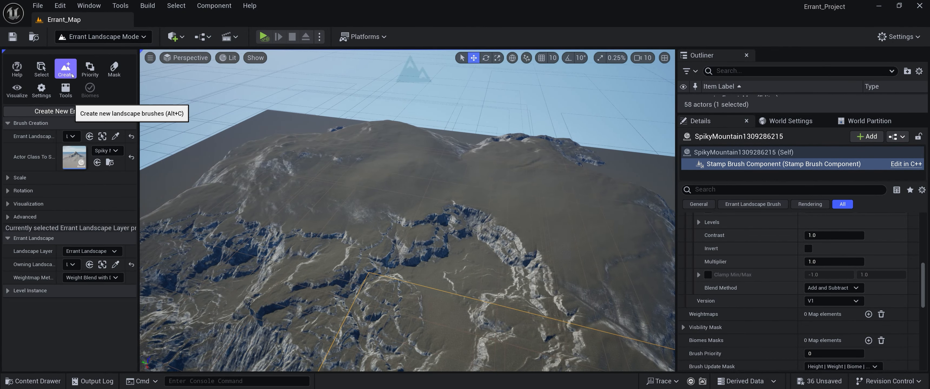
left_click(105, 151)
scroll(149, 289, "down", 3)
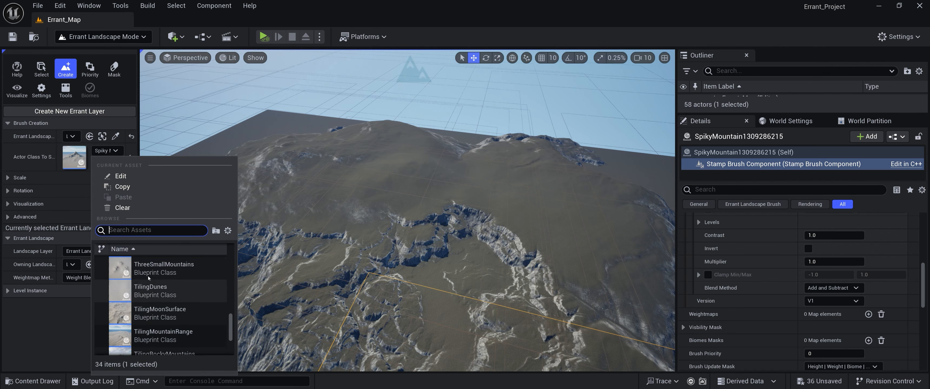
scroll(154, 293, "down", 1)
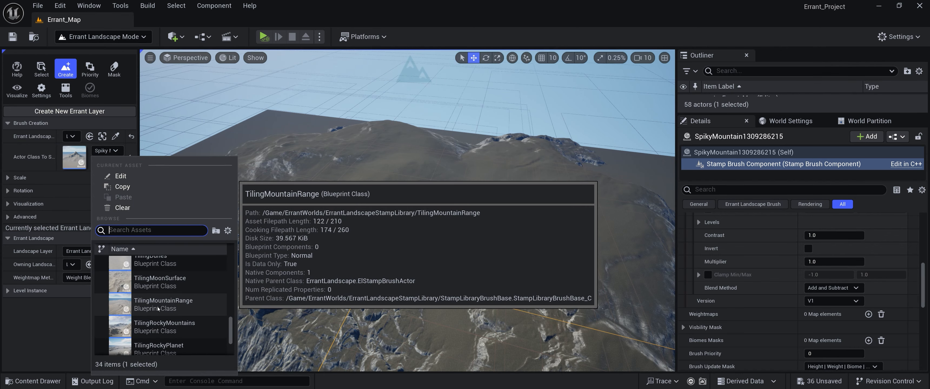
scroll(158, 309, "down", 3)
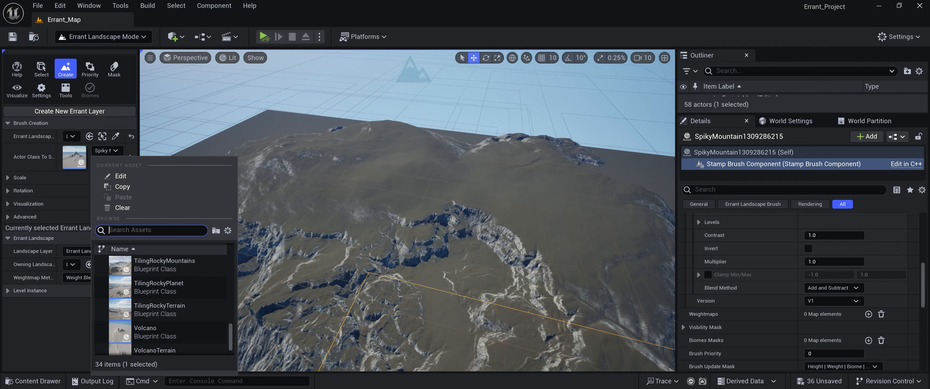
scroll(154, 305, "down", 1)
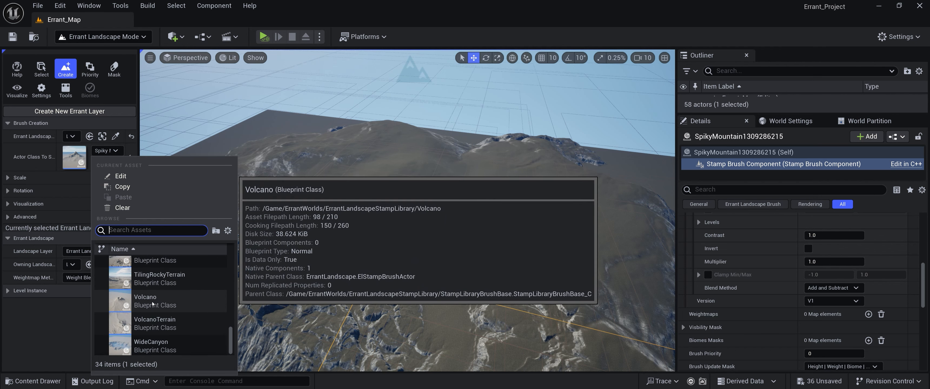
left_click(153, 305)
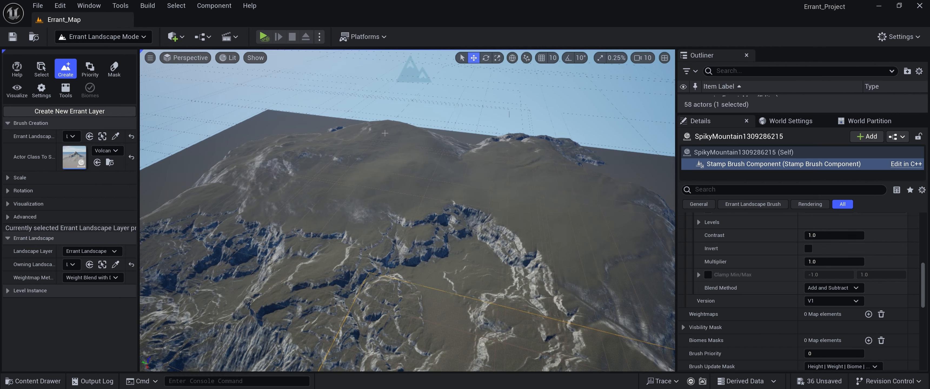
left_click(385, 134)
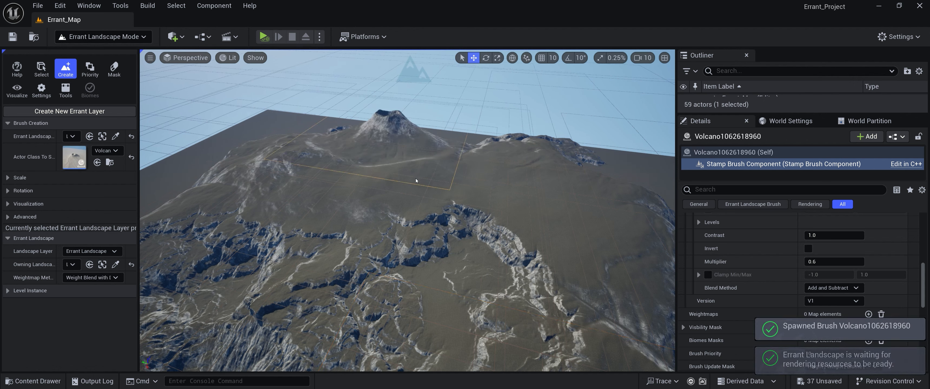
Step: Try a VolcanoTerrain brush on the canyon slope in front of the volcano and undo its placement
left_click(107, 151)
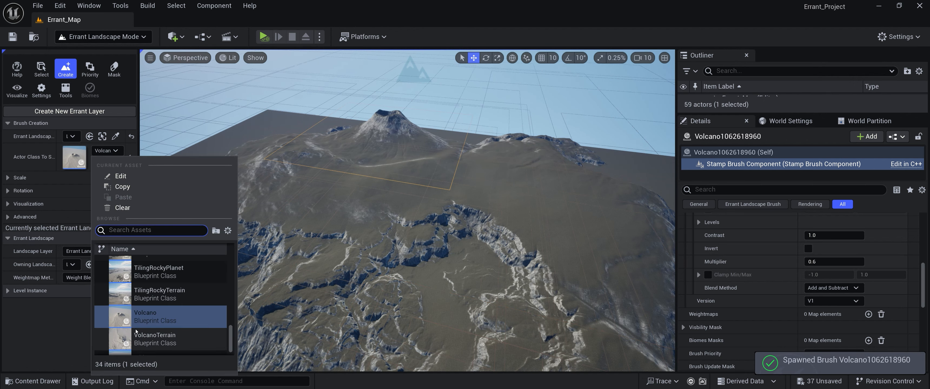
left_click(159, 324)
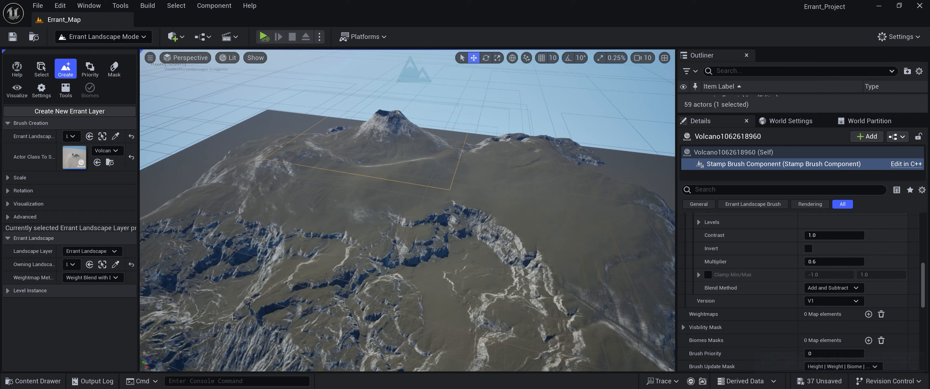
left_click(374, 212)
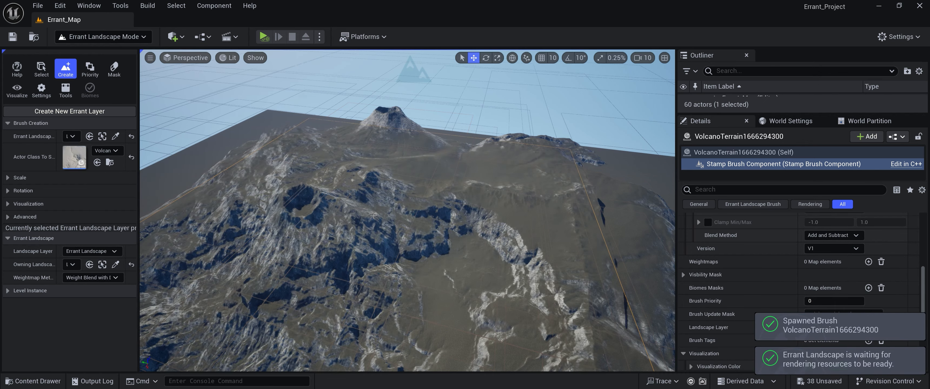
right_click_drag(448, 270, 448, 254)
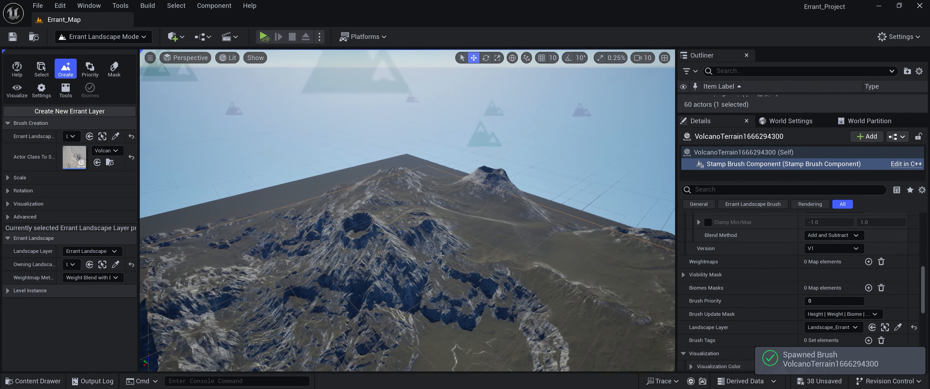
key("ctrl+z")
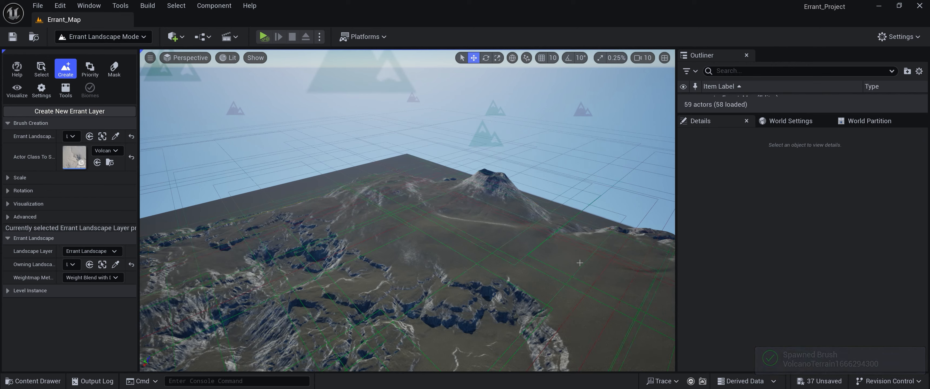
Step: Choose SmallMountainRange as the actor class and place it on the smooth slope near the volcano, scaled to about 3090 and rotated about 77°
left_click(109, 151)
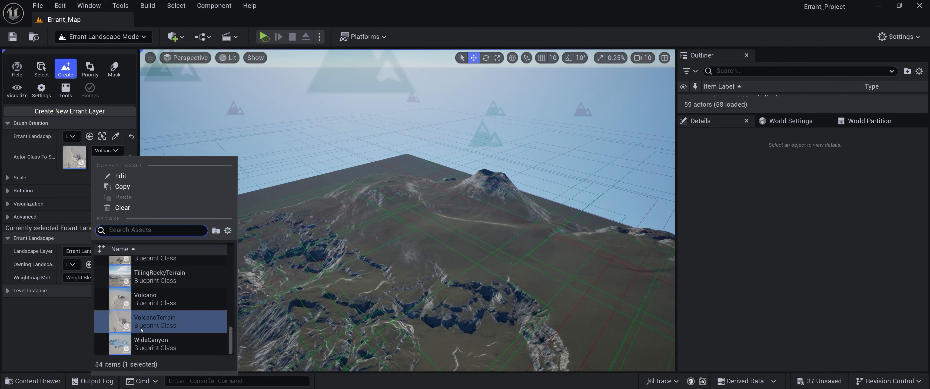
scroll(145, 329, "up", 4)
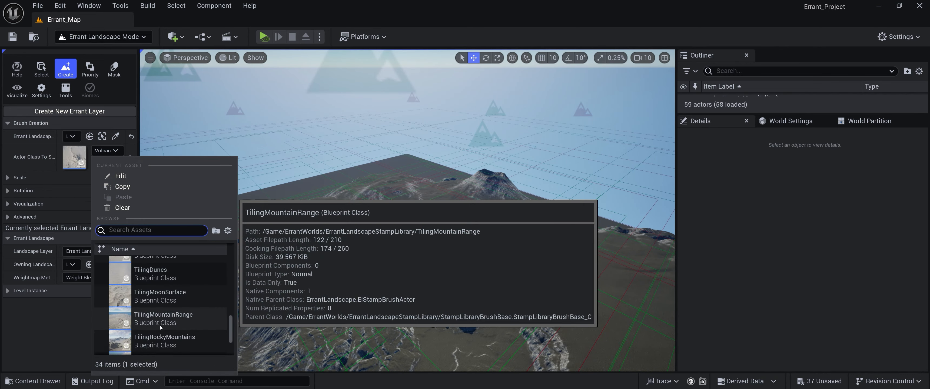
scroll(161, 325, "up", 5)
scroll(163, 307, "up", 3)
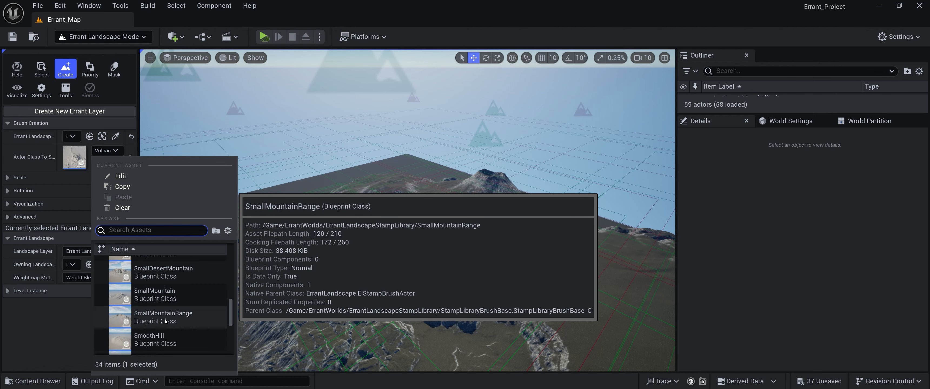
left_click(164, 318)
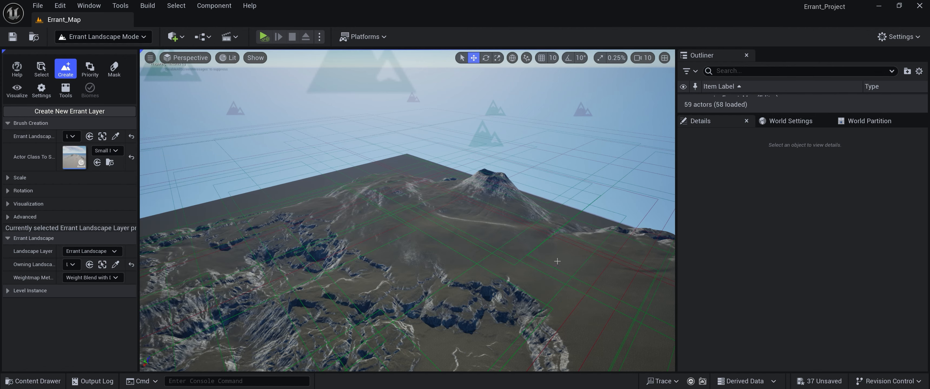
left_click(558, 262)
mouse_move(558, 262)
right_mouse_down()
mouse_move(592, 253)
mouse_move(630, 266)
right_mouse_up()
key("w")
right_click_drag(419, 268, 409, 289)
key("e")
right_click_drag(472, 276, 405, 269)
key("s")
Step: Return to brush selection and flatten the SmallMountainRange brush to a vertical scale of about 0.37
left_click(42, 69)
right_click_drag(449, 228, 406, 245)
key("d")
left_click_drag(407, 195, 509, 187)
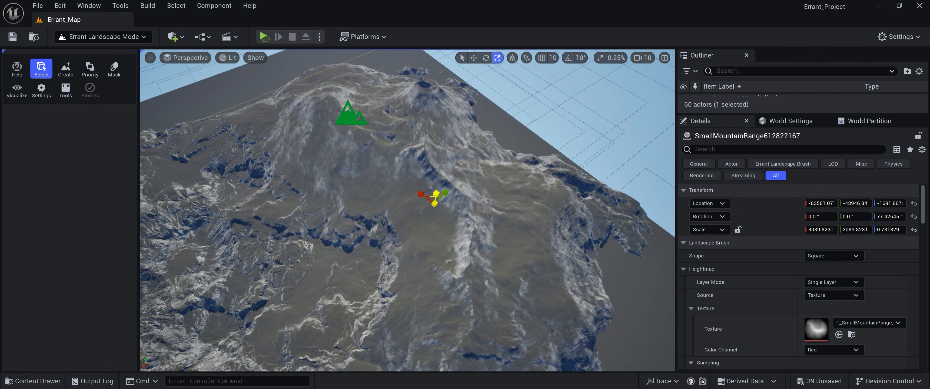
key("w")
mouse_move(439, 194)
right_mouse_down()
mouse_move(419, 152)
mouse_move(429, 161)
mouse_move(426, 147)
right_mouse_up()
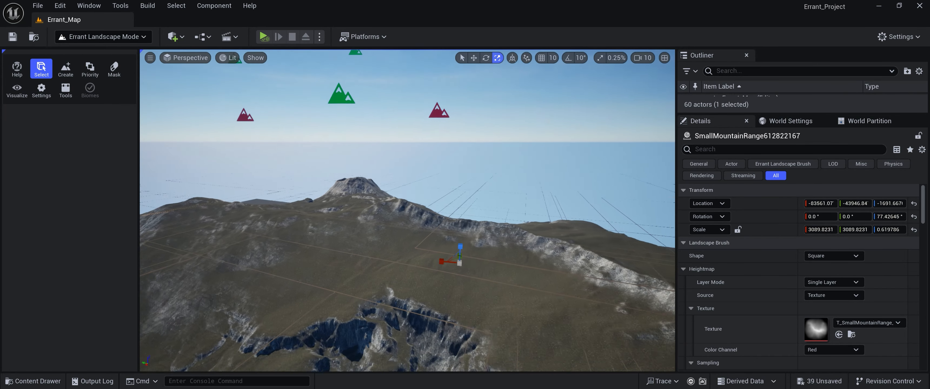
right_click_drag(470, 202, 475, 207)
left_click_drag(450, 242, 450, 261)
mouse_move(503, 189)
right_mouse_down()
mouse_move(523, 232)
mouse_move(503, 189)
right_mouse_up()
key("w")
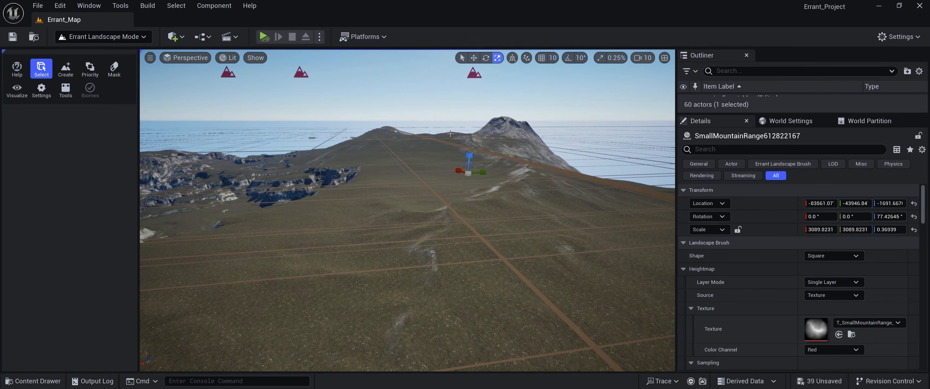
Step: Select the Volcano brush and raise it to a Z location of about 1251
key("a")
mouse_move(450, 134)
right_mouse_down()
mouse_move(466, 157)
mouse_move(550, 162)
mouse_move(563, 123)
mouse_move(553, 145)
mouse_move(506, 181)
mouse_move(503, 119)
right_mouse_up()
key("w")
left_click(436, 130)
key("d")
right_click_drag(435, 130, 430, 210)
key("w")
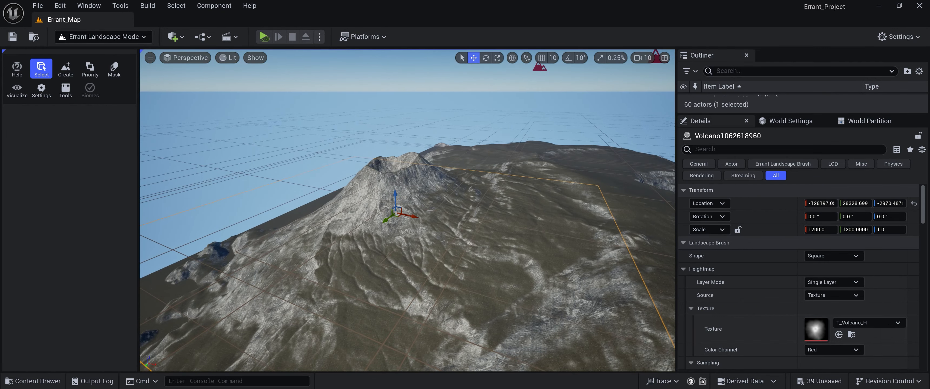
left_click_drag(396, 193, 398, 177)
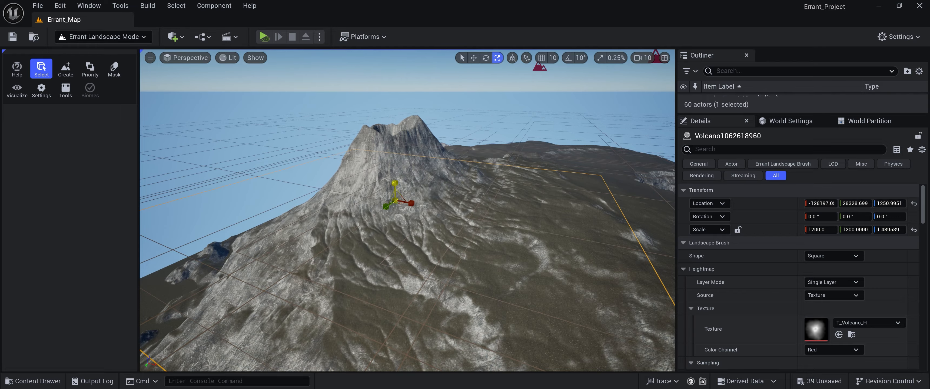
Step: Increase the Volcano brush's vertical scale to about 1.72 and check its crater from above
key("d")
mouse_move(480, 229)
right_mouse_down()
mouse_move(485, 253)
mouse_move(408, 220)
mouse_move(415, 231)
mouse_move(455, 223)
mouse_move(495, 231)
right_mouse_up()
key("a")
right_click_drag(422, 235, 399, 232)
key("d")
mouse_move(409, 227)
left_mouse_down()
mouse_move(409, 205)
mouse_move(409, 227)
left_mouse_up()
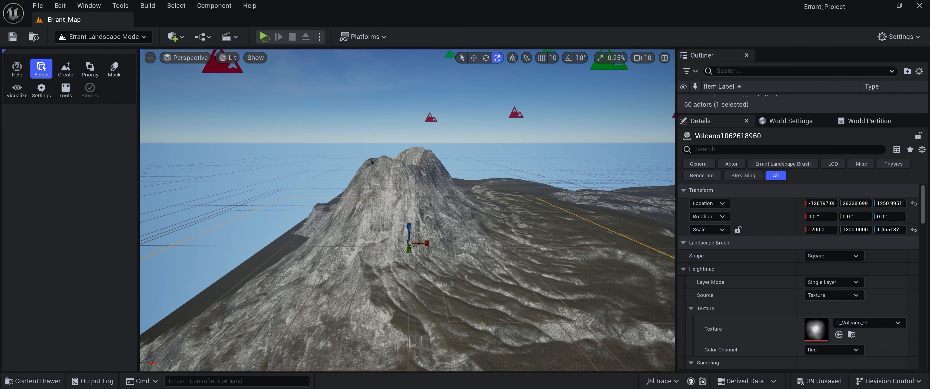
left_click_drag(409, 228, 409, 189)
right_click_drag(409, 189, 427, 216)
key("e")
right_click_drag(383, 197, 383, 197)
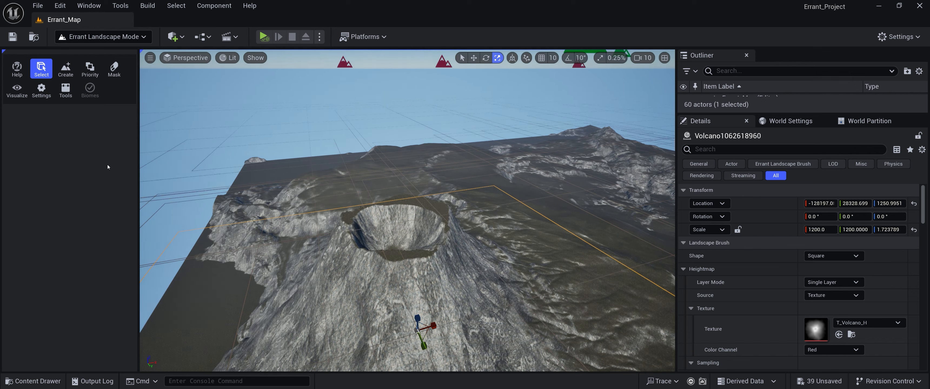
Step: Change the landscape's maximum height by setting its new Z scale to 120
left_click(65, 90)
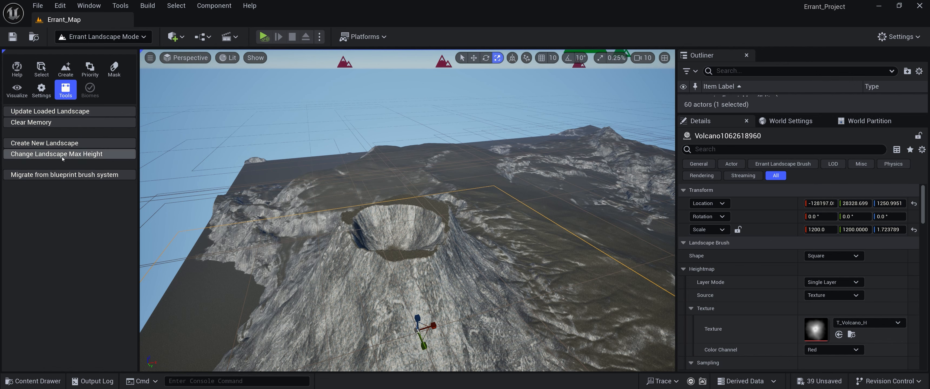
left_click(73, 158)
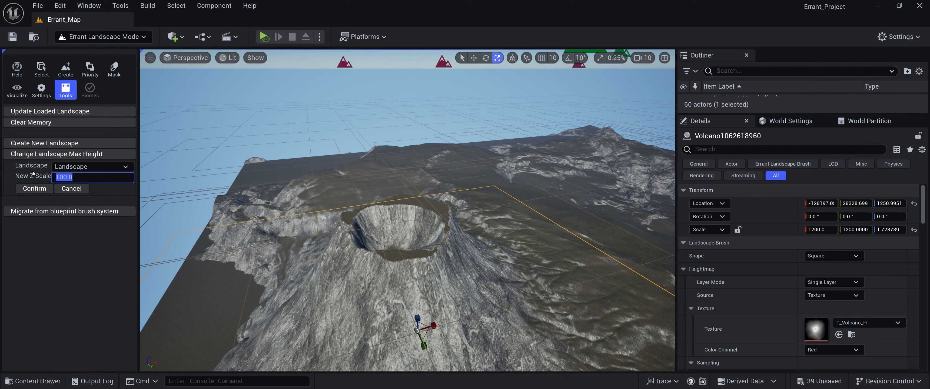
type("120")
key("Return")
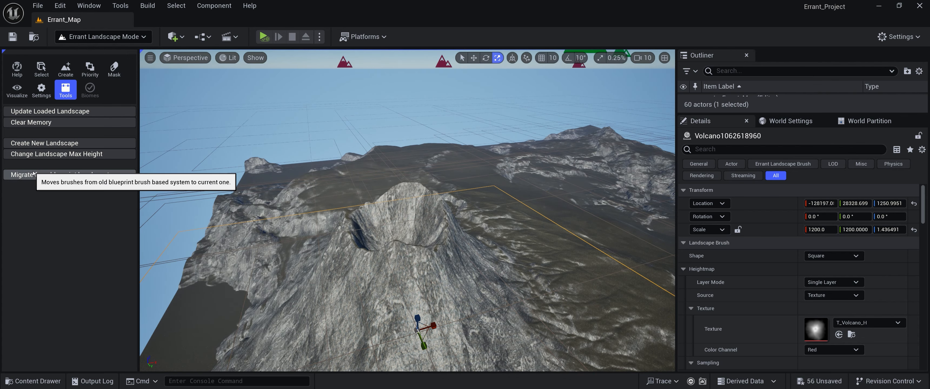
Step: Examine the rescaled volcano, canyons and mountain slopes from several angles and distances
key("w")
mouse_move(206, 220)
right_mouse_down()
mouse_move(253, 256)
mouse_move(246, 202)
mouse_move(210, 217)
mouse_move(275, 224)
mouse_move(278, 210)
mouse_move(311, 224)
mouse_move(275, 199)
mouse_move(202, 190)
mouse_move(203, 166)
mouse_move(174, 195)
mouse_move(228, 186)
mouse_move(116, 197)
mouse_move(184, 156)
mouse_move(271, 154)
mouse_move(145, 172)
right_mouse_up()
scroll(206, 219, "down", 1)
key("s")
scroll(206, 219, "down", 1)
key("w")
key("s")
key("e")
scroll(274, 199, "up", 1)
key("w")
key("s")
key("w")
scroll(274, 199, "down", 2)
key("a")
key("d")
right_click_drag(407, 210, 407, 230)
scroll(350, 213, "up", 1)
key("a")
key("w")
key("s")
key("d")
scroll(315, 217, "up", 3)
key("a")
key("w")
key("d")
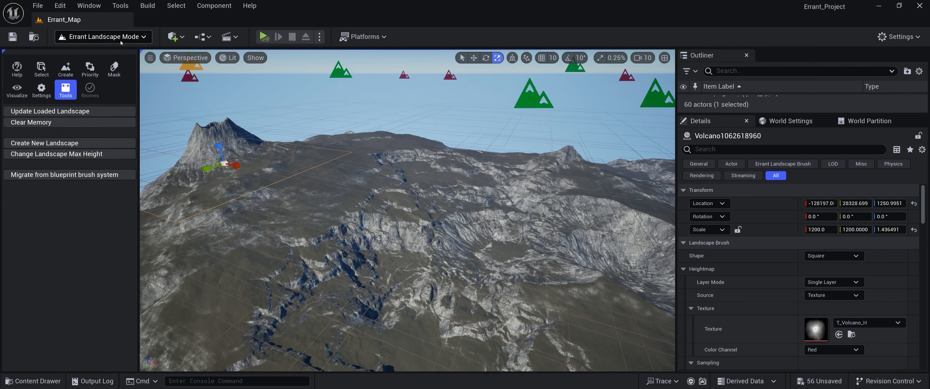
Step: Switch to Selection mode and save the level
left_click(121, 39)
left_click(116, 65)
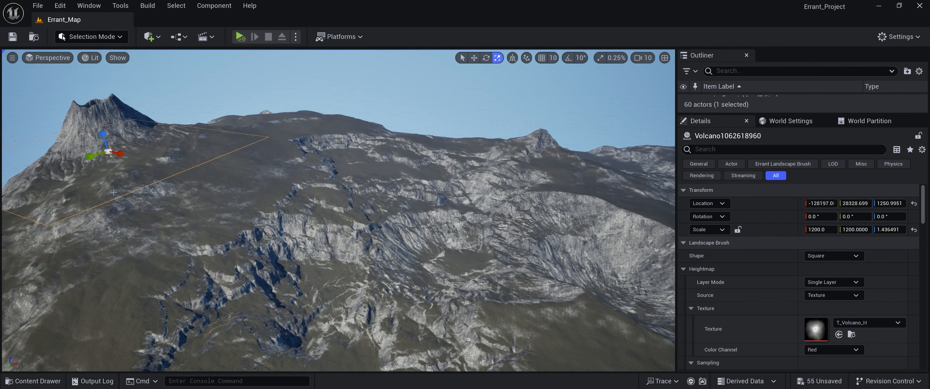
right_click_drag(325, 203, 310, 196)
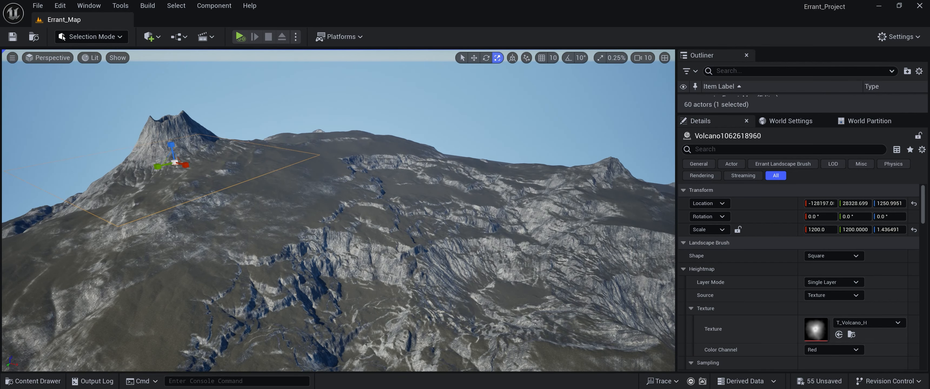
key("ctrl+s")
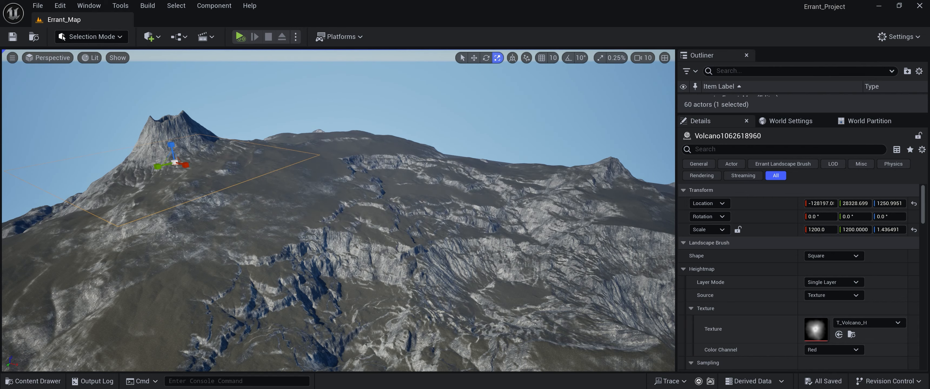
Step: Browse the Engine plugin folders in the content browser and open OCEANOLOGY Content
right_click_drag(243, 254, 230, 263)
key("ctrl+space")
scroll(51, 305, "down", 4)
scroll(51, 305, "up", 5)
left_click(24, 182)
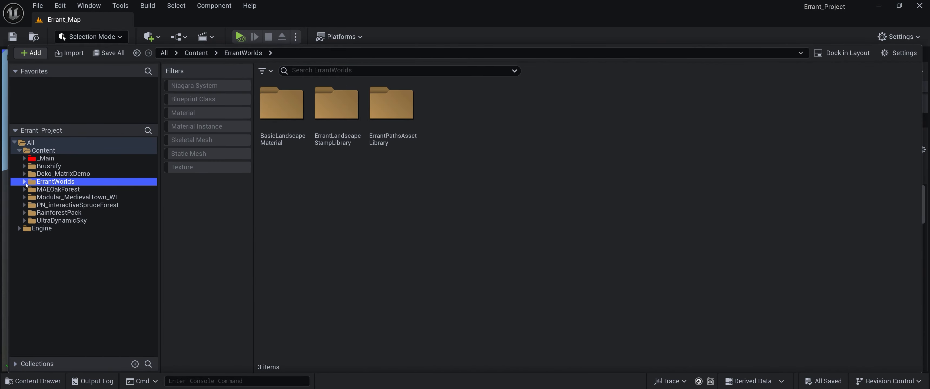
left_click(19, 229)
left_click(23, 245)
scroll(76, 274, "down", 5)
scroll(11, 238, "up", 5)
left_click(24, 244)
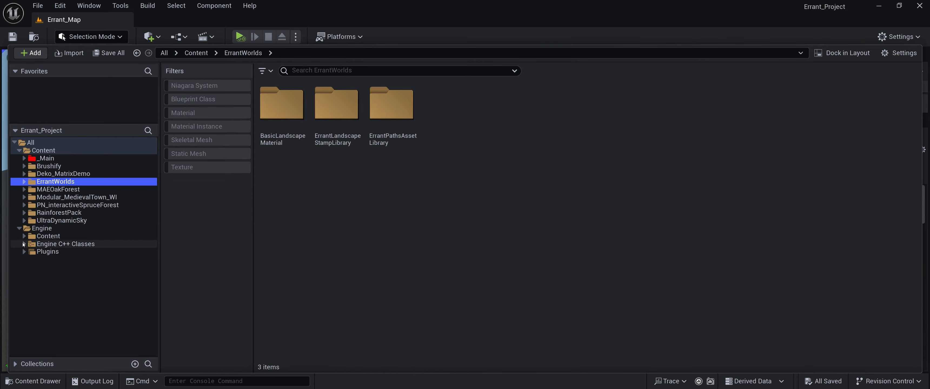
left_click(23, 251)
scroll(84, 287, "down", 10)
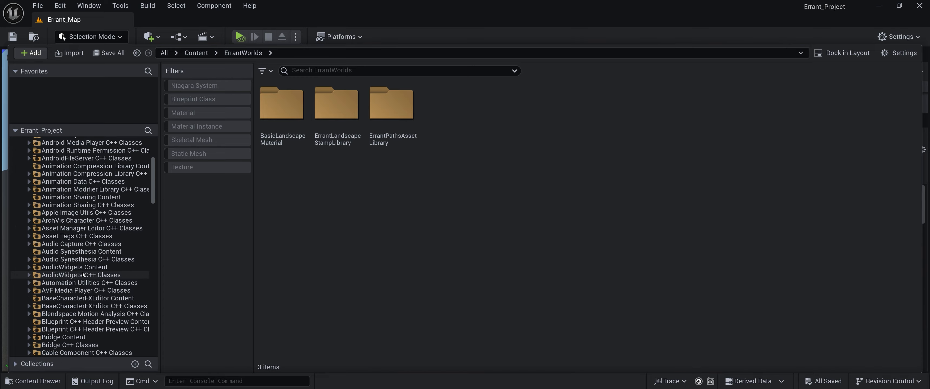
scroll(84, 287, "down", 15)
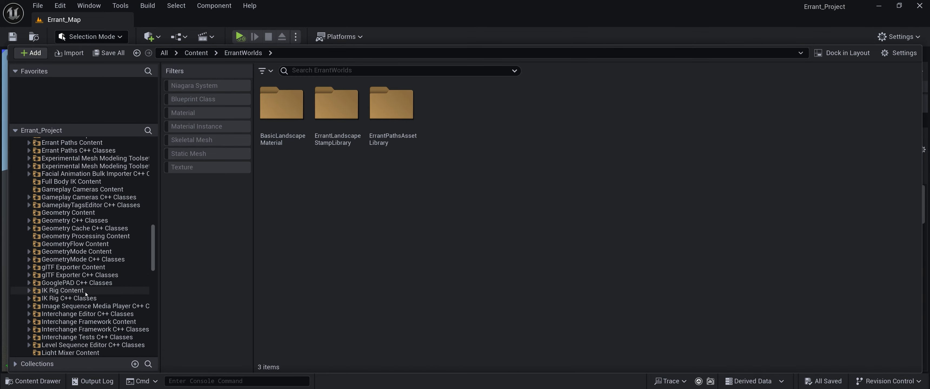
scroll(86, 294, "down", 8)
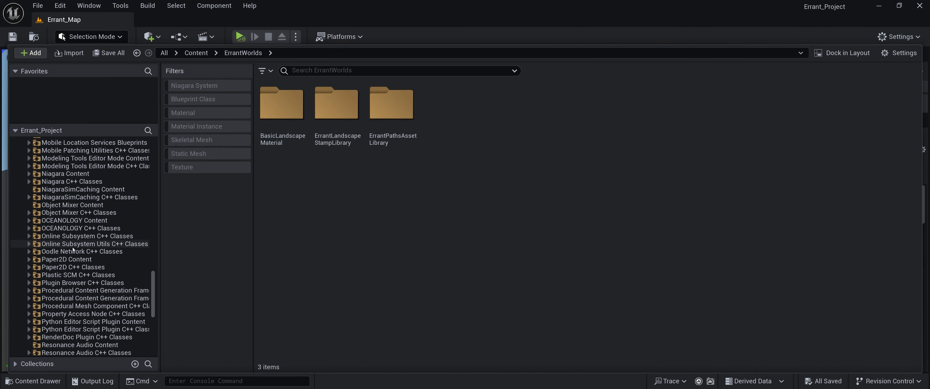
left_click(72, 220)
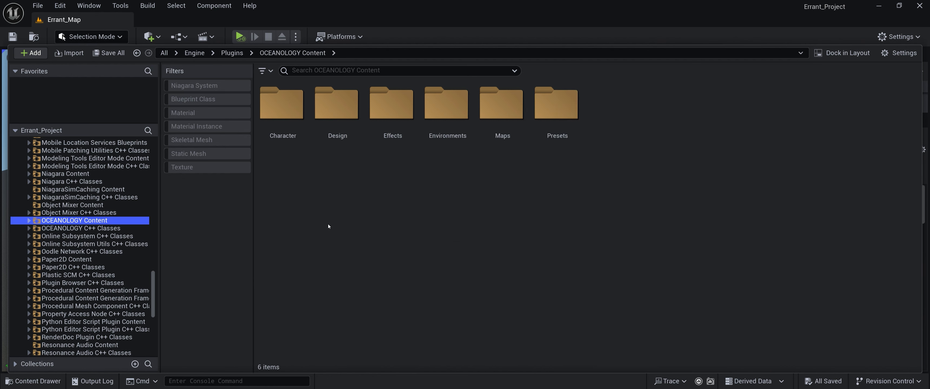
Step: Open the Design/Ocean/Blueprints/Ocean folder of the OCEANOLOGY content
double_click(339, 122)
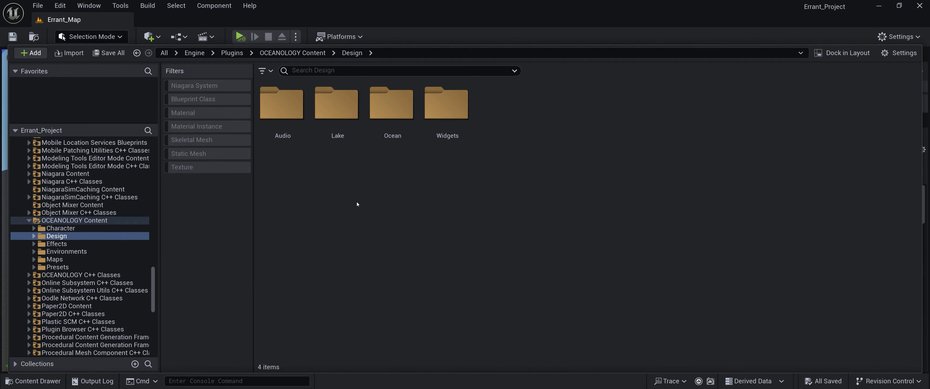
left_click(390, 114)
double_click(390, 114)
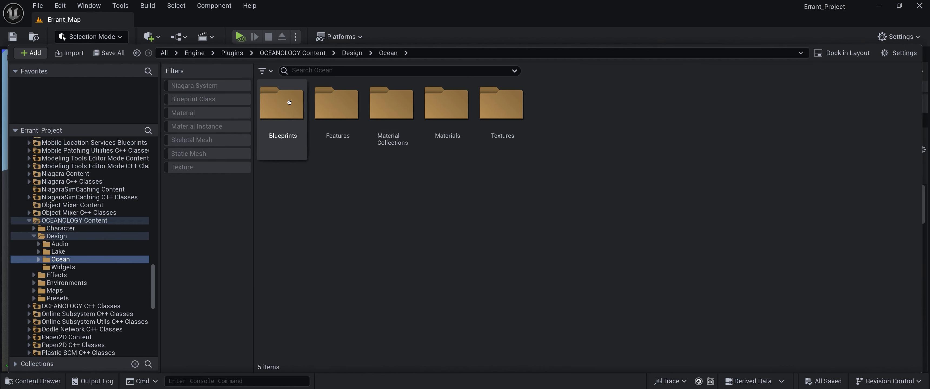
double_click(282, 108)
double_click(333, 114)
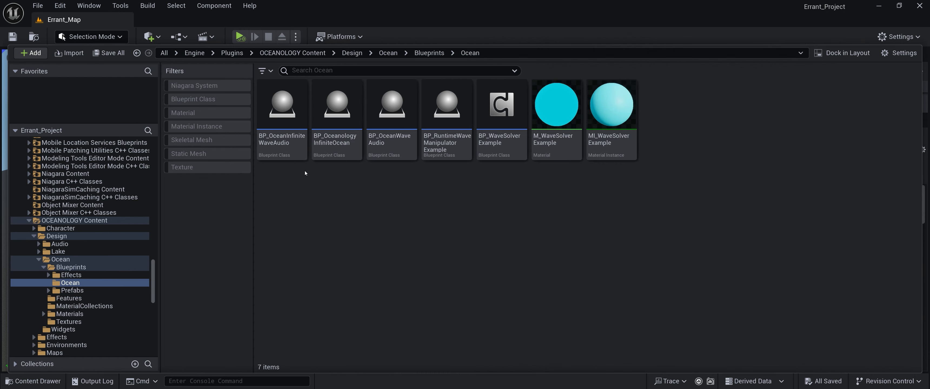
Step: Place BP_OceanologyInfiniteOcean in the level at about X 80000, Y 160000, Z -10227 so that water surrounds the landscape
left_click(350, 155)
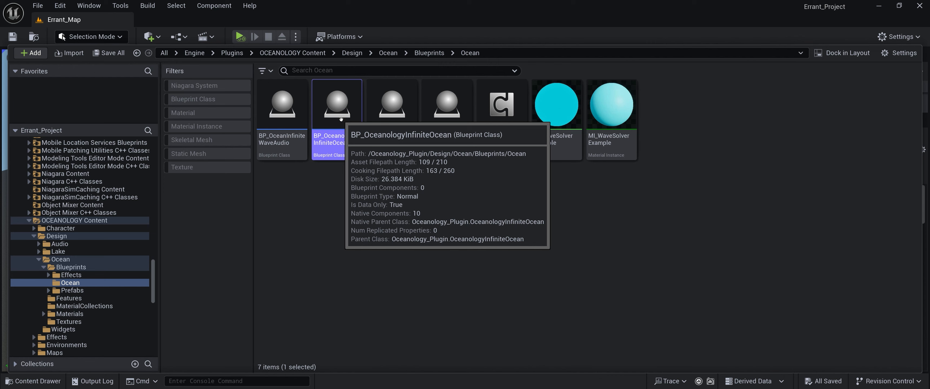
mouse_move(341, 119)
left_mouse_down()
mouse_move(368, 78)
mouse_move(419, 43)
mouse_move(457, 39)
mouse_move(296, 115)
mouse_move(341, 105)
left_mouse_up()
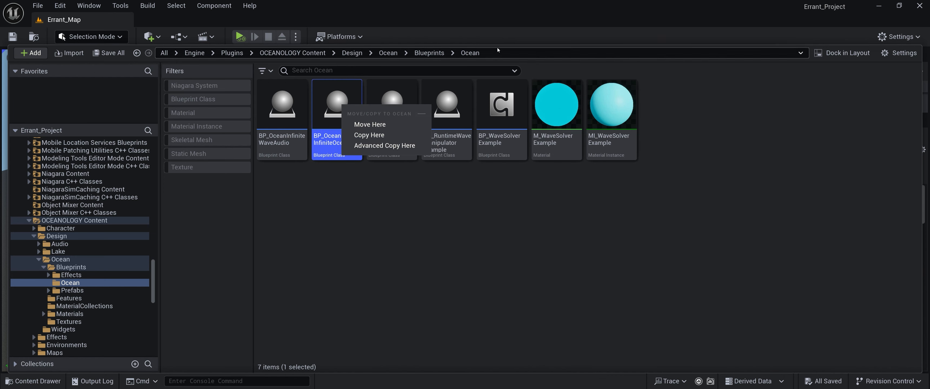
left_click(505, 45)
left_click_drag(505, 45, 504, 228)
left_click_drag(342, 303, 440, 177)
right_click_drag(445, 240, 479, 298)
key("d")
scroll(378, 171, "down", 1)
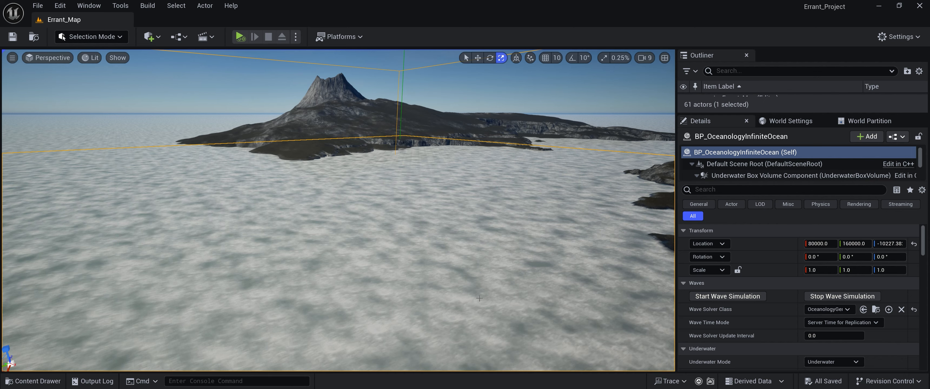
Step: Find the ocean actor's water depth settings and lower WaterZMin to about -2717257
right_click_drag(485, 312, 390, 327)
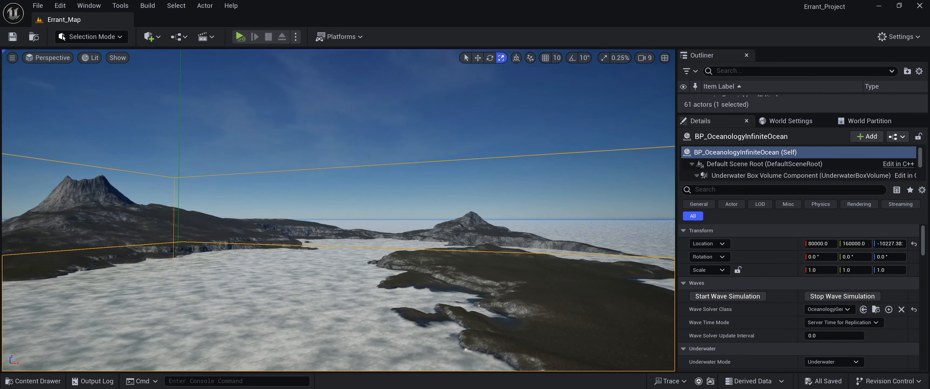
right_click_drag(361, 256, 314, 287)
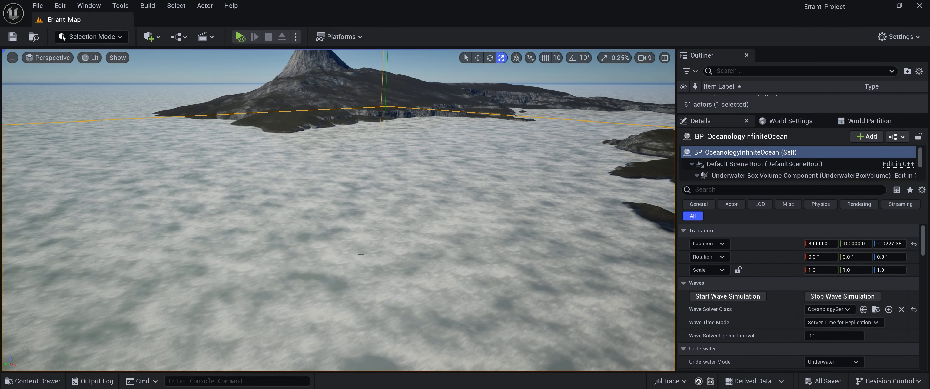
scroll(713, 258, "down", 10)
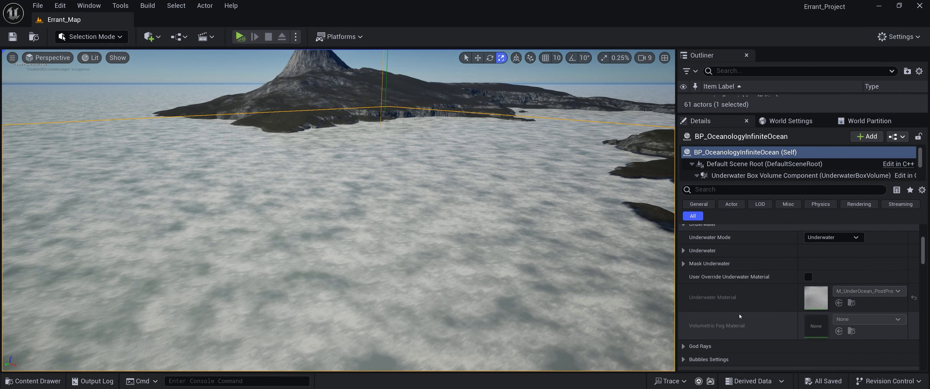
scroll(740, 316, "up", 2)
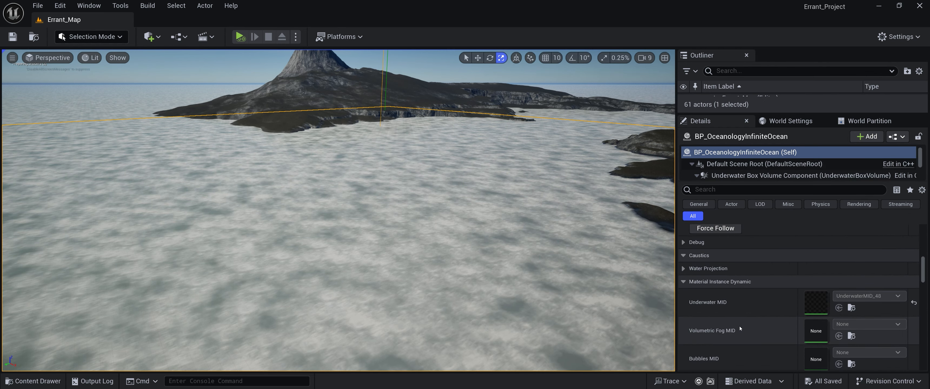
scroll(740, 326, "down", 5)
scroll(743, 330, "down", 3)
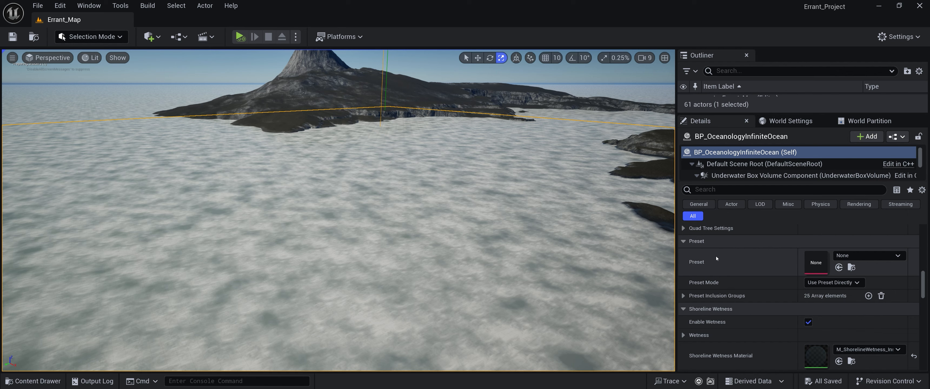
scroll(730, 291, "down", 5)
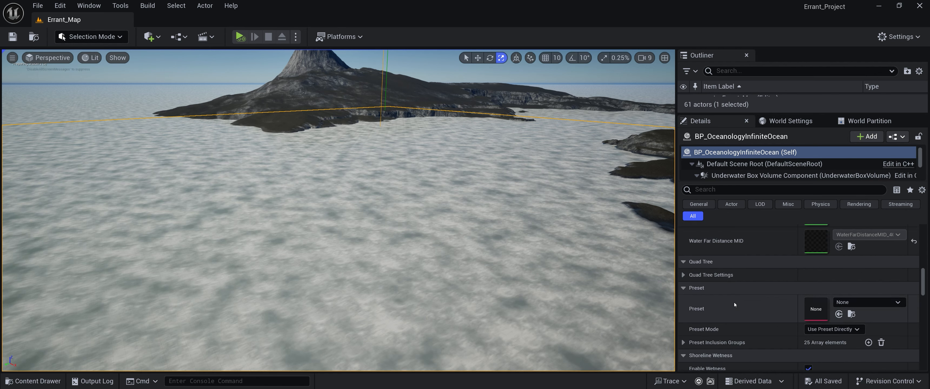
scroll(735, 305, "down", 3)
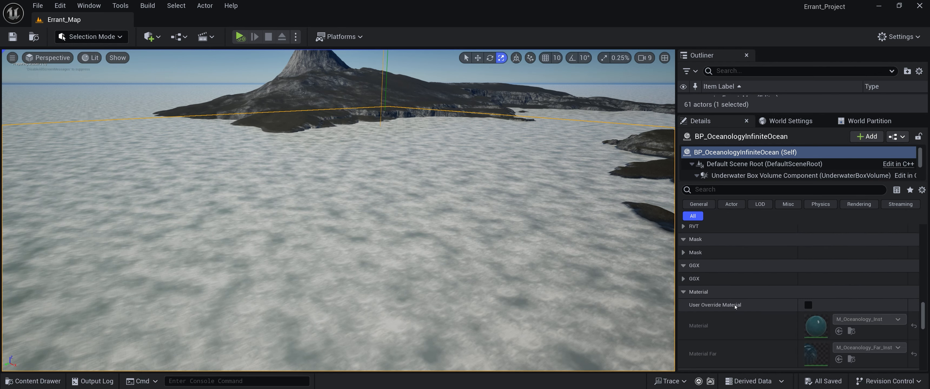
left_click(682, 289)
scroll(744, 278, "down", 3)
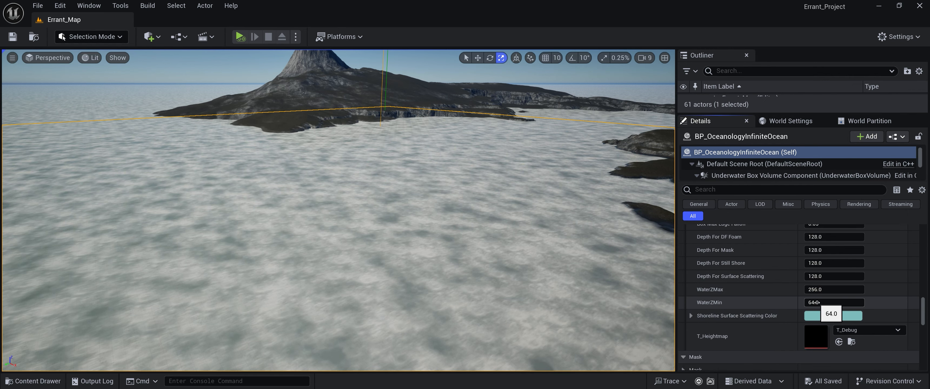
left_click_drag(835, 303, 809, 303)
Step: Inspect the ocean surface, shorelines and cliffs around the islands from the air
right_click_drag(470, 217, 542, 216)
key("w")
scroll(549, 220, "up", 1)
right_click_drag(455, 259, 387, 284)
scroll(456, 259, "down", 1)
key("w")
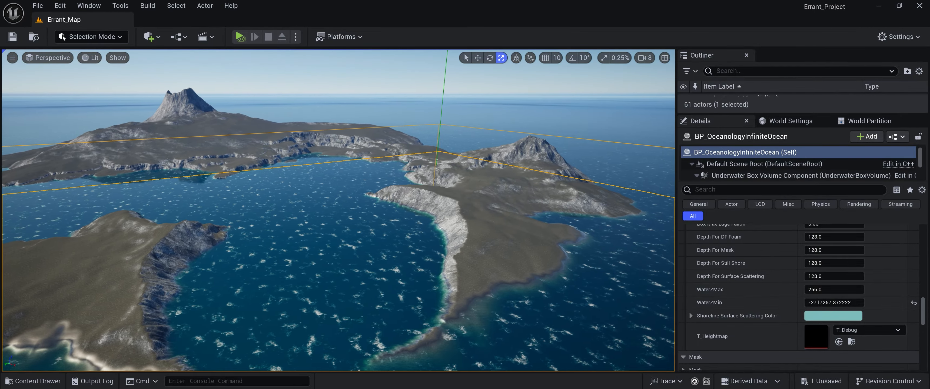
right_click_drag(338, 210, 333, 231)
scroll(471, 289, "up", 1)
right_click_drag(471, 290, 470, 325)
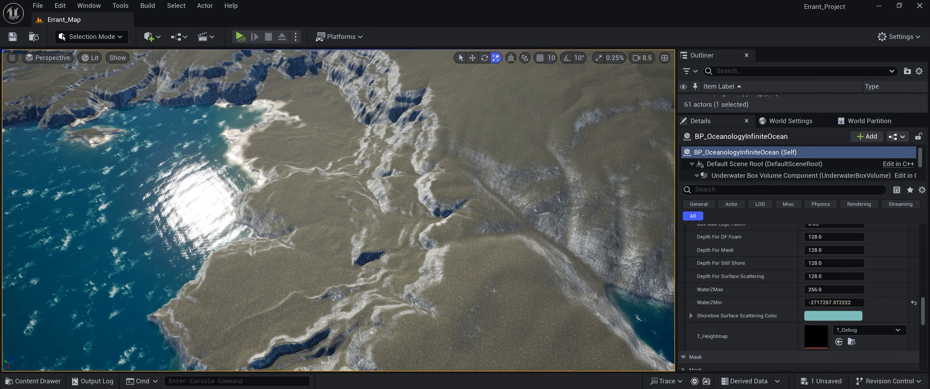
right_click_drag(494, 291, 455, 254)
key("w")
key("w")
scroll(455, 254, "up", 1)
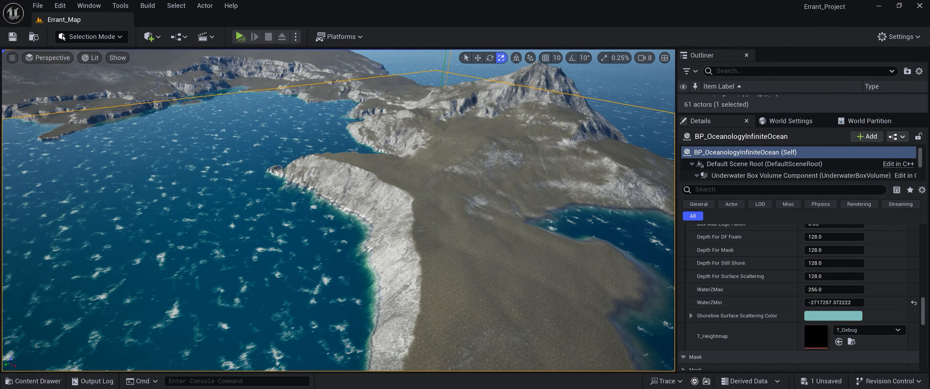
key("a")
right_click_drag(339, 210, 415, 206)
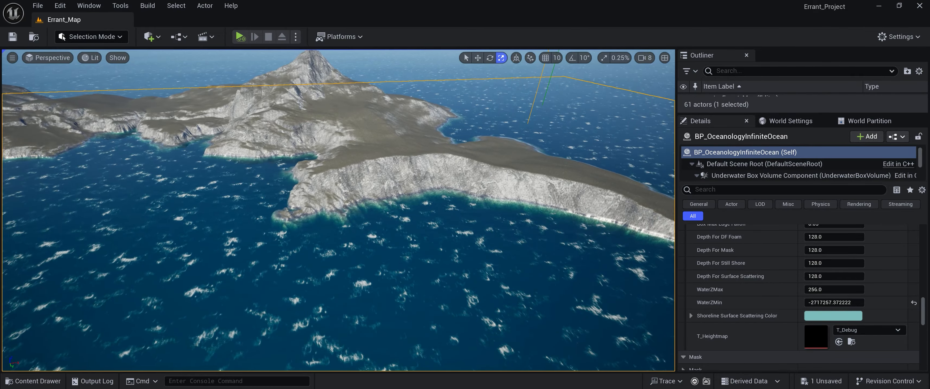
key("e")
key("w")
right_click_drag(518, 270, 335, 242)
key("s")
scroll(317, 291, "down", 1)
key("w")
key("s")
key("w")
scroll(408, 283, "up", 1)
key("s")
key("s")
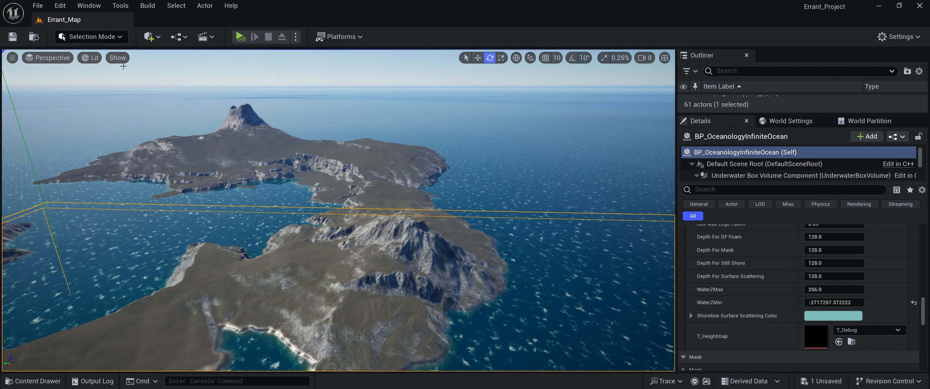
Step: Switch to Errant Landscape mode and scale the SmoothHill stamp brush over the rocky peak in the middle of the island
left_click(92, 36)
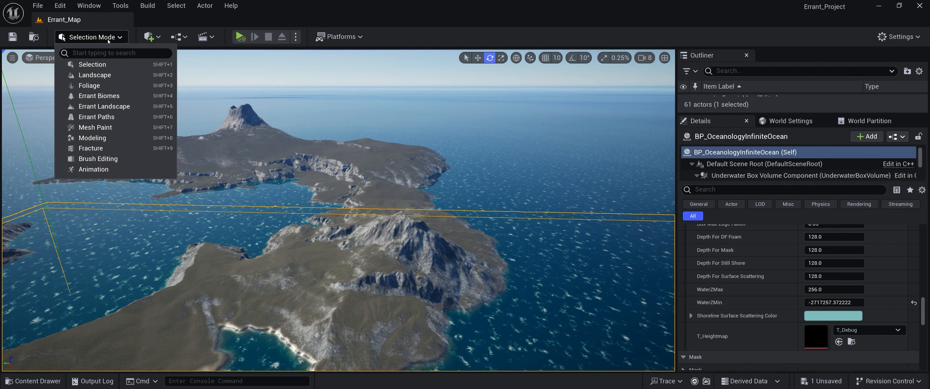
left_click(105, 106)
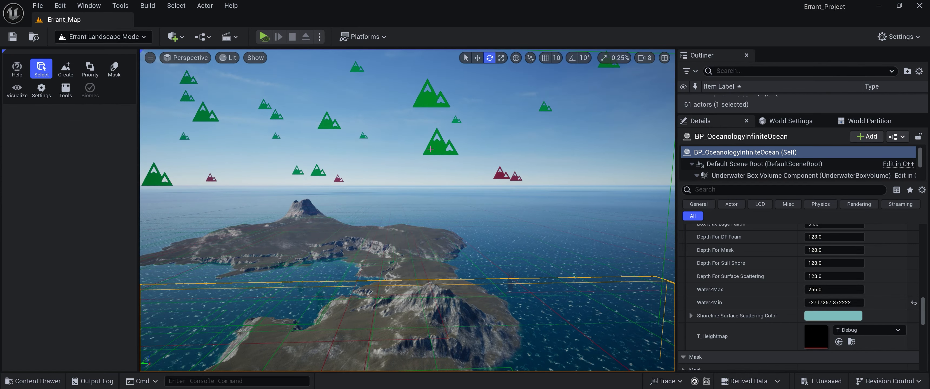
left_click(431, 150)
key("w")
mouse_move(431, 149)
right_mouse_down()
mouse_move(423, 188)
mouse_move(435, 173)
right_mouse_up()
key("r")
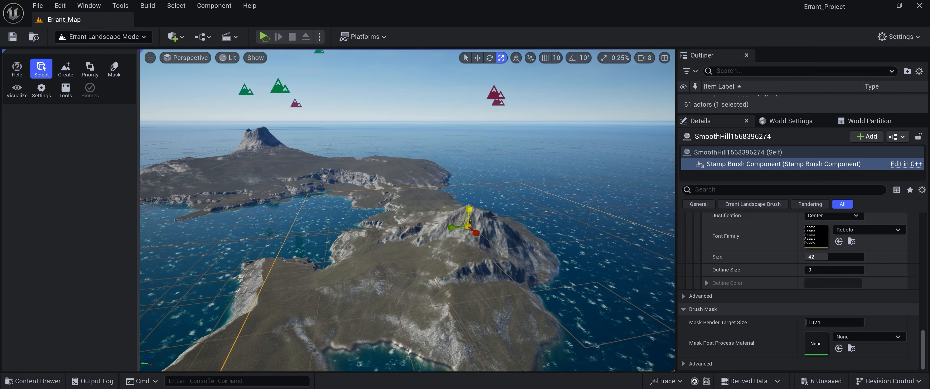
key("f")
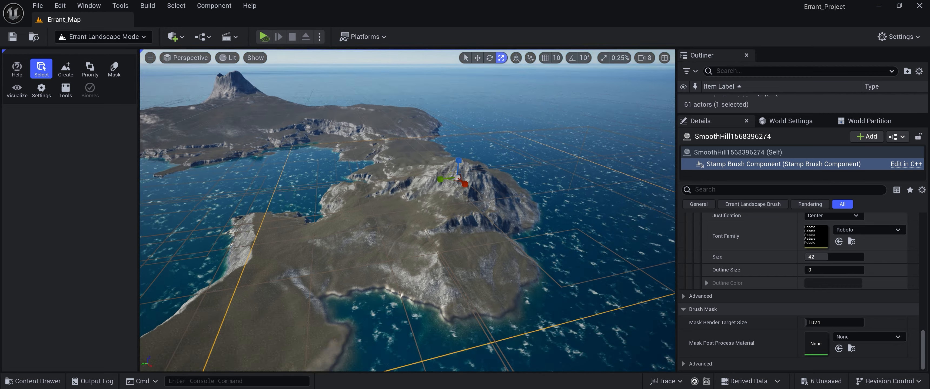
Step: Shift the SmoothHill stamp brush slightly and check the surrounding terrain
key("w")
left_click_drag(414, 199, 413, 205)
right_click_drag(412, 205, 368, 132)
key("w")
scroll(412, 205, "up", 1)
key("s")
key("e")
right_click_drag(488, 148, 502, 136)
key("a")
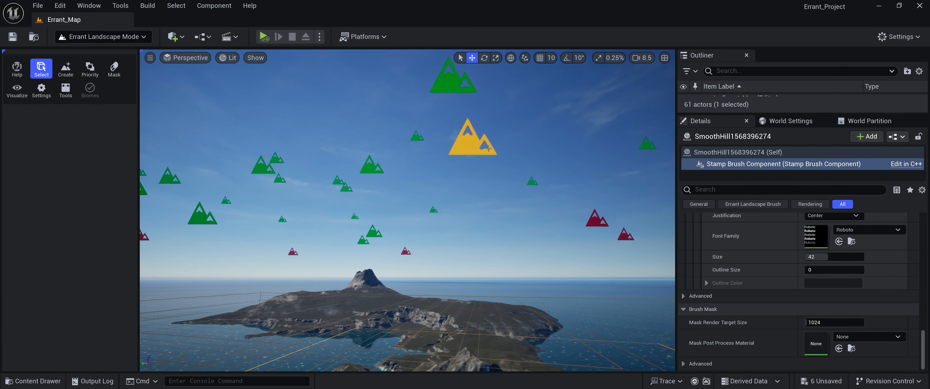
Step: Flatten the SpikyMountain stamp brush by scaling down its height, and rescale its horizontal footprint
left_click(438, 86)
key("f")
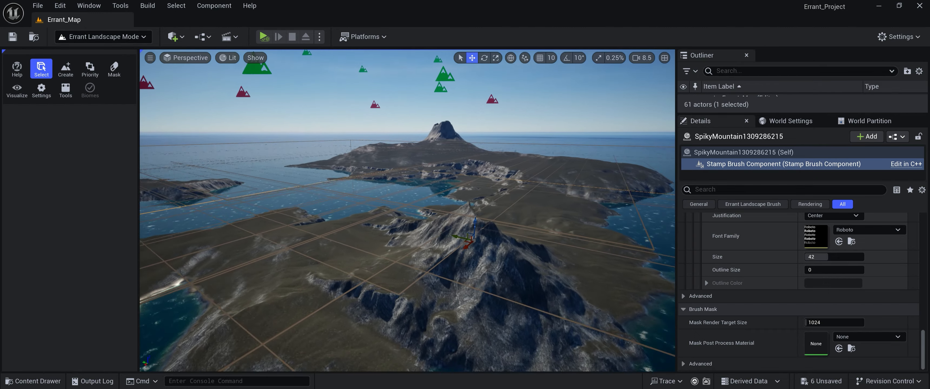
key("r")
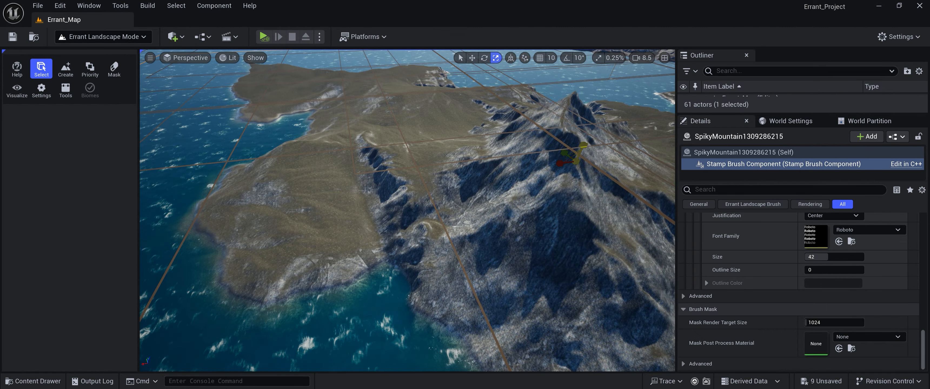
left_click_drag(583, 146, 580, 159)
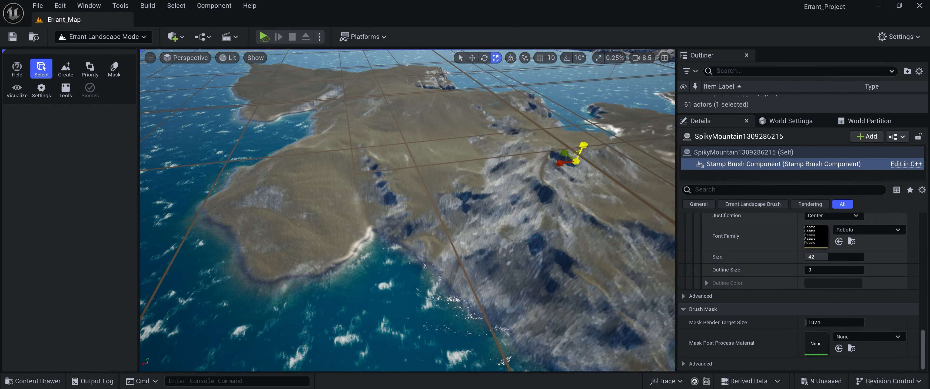
key("w")
right_click_drag(579, 160, 541, 174)
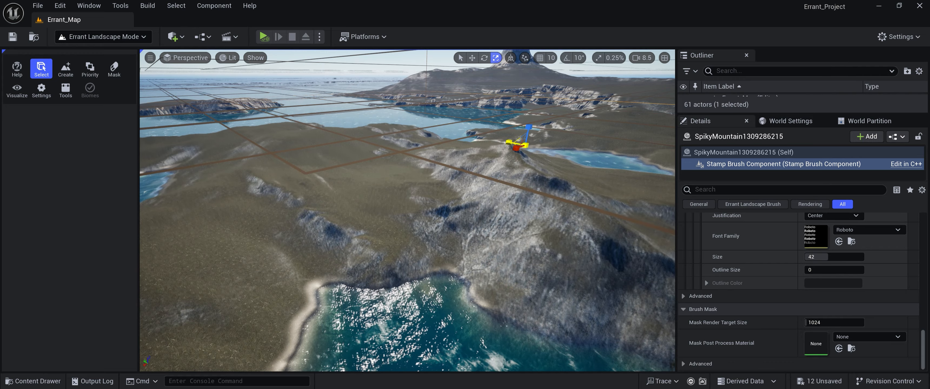
key("e")
right_click_drag(414, 171, 433, 248)
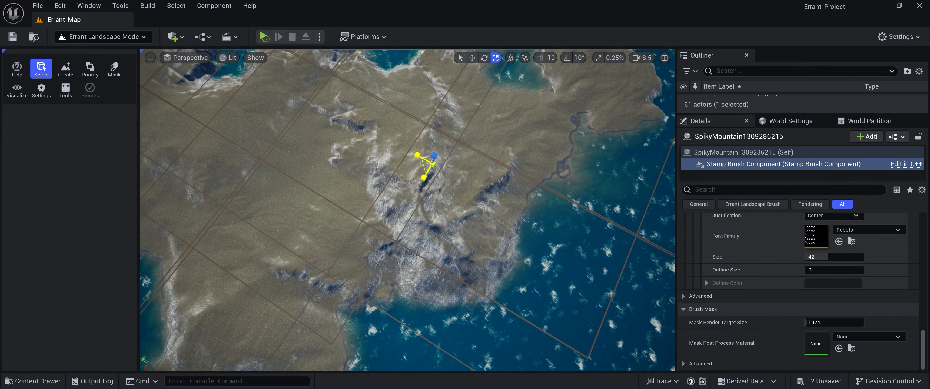
right_click_drag(534, 181, 534, 112)
key("w")
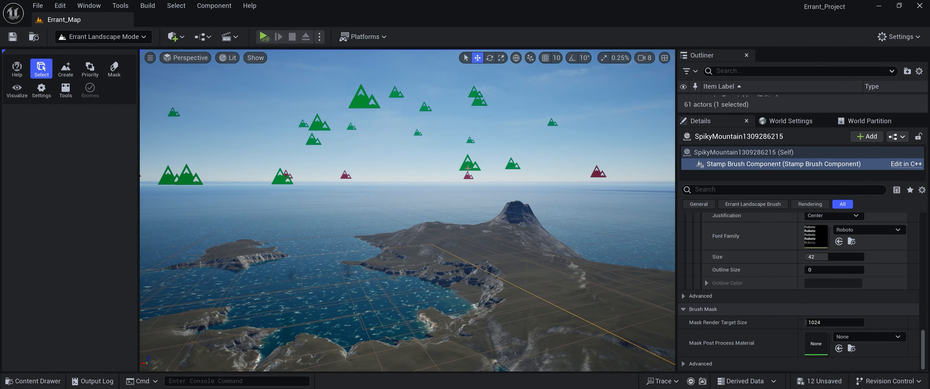
Step: Move the RockCrack stamp brush horizontally so that water separates the small island from the large one
left_click(468, 168)
right_click_drag(468, 168, 452, 245)
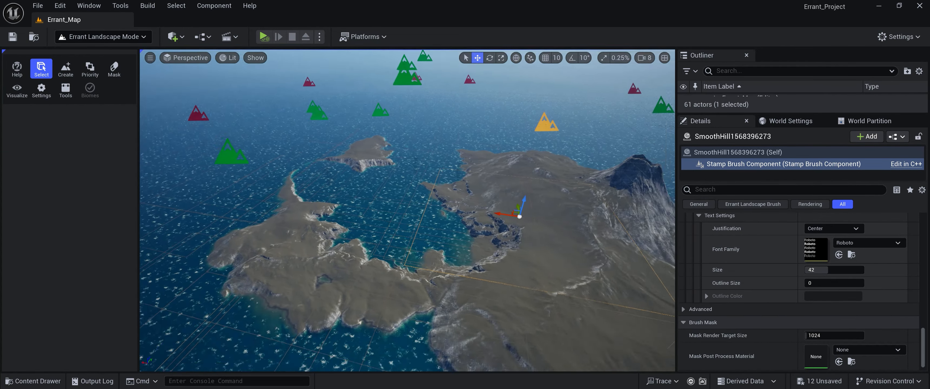
right_click_drag(450, 137, 450, 98)
key("s")
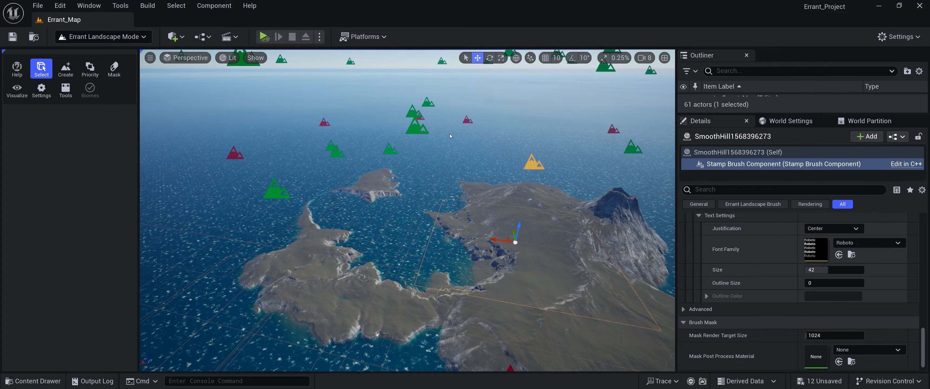
left_click(416, 132)
mouse_move(416, 133)
right_mouse_down()
mouse_move(416, 217)
mouse_move(417, 180)
mouse_move(434, 188)
mouse_move(451, 231)
mouse_move(506, 166)
mouse_move(502, 156)
right_mouse_up()
key("s")
left_click(485, 203)
right_click_drag(486, 204, 445, 220)
key("d")
key("s")
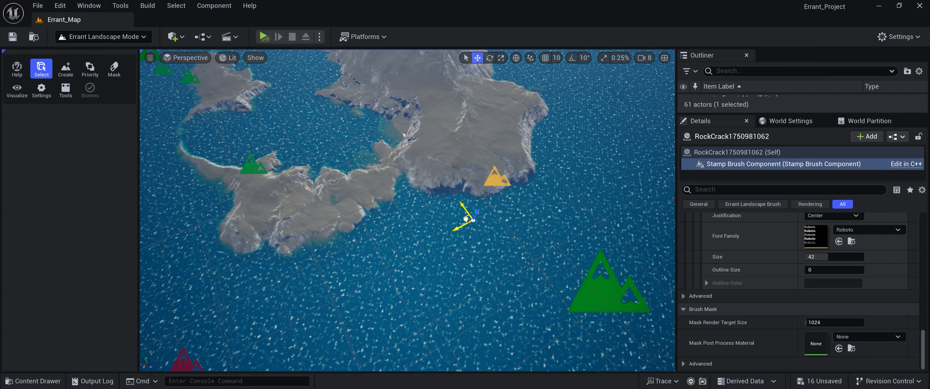
left_click_drag(461, 221, 452, 216)
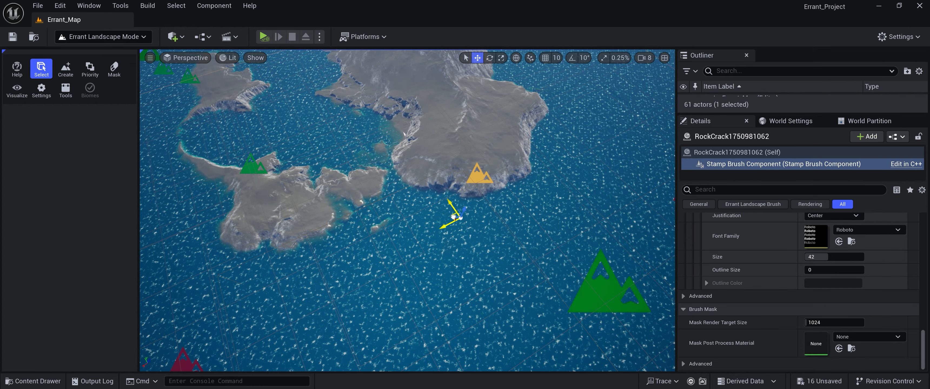
Step: Inspect the cliffs, beaches, shallow water and overall layout of the islands from close up and from the air
right_click_drag(454, 218, 489, 141)
key("w")
scroll(454, 218, "up", 1)
key("s")
key("r")
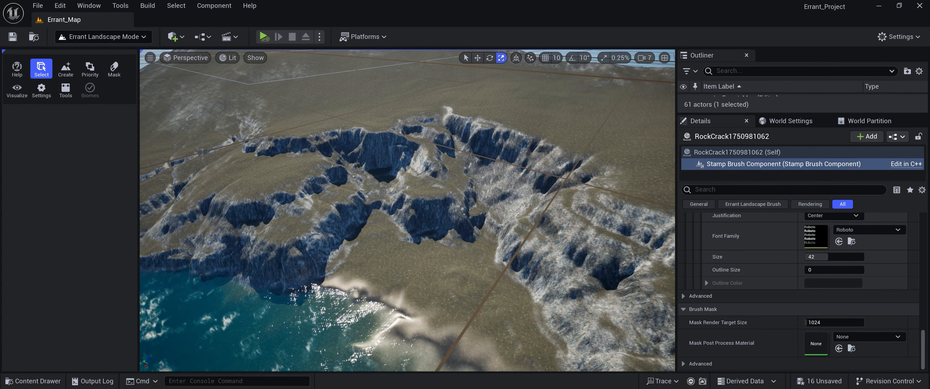
right_click_drag(291, 182, 267, 172)
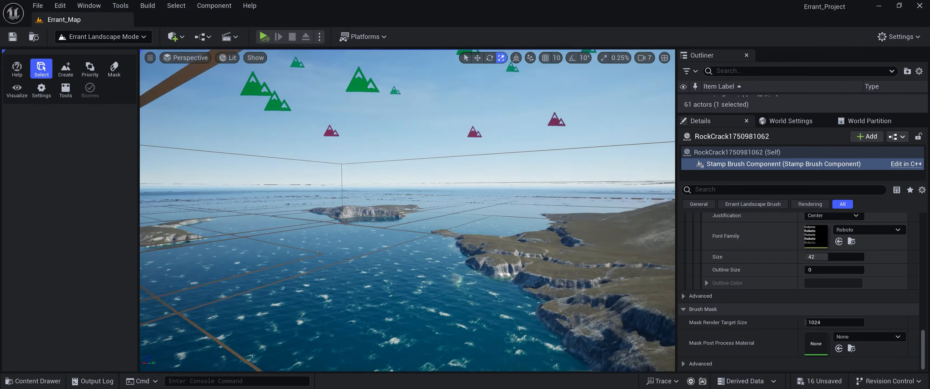
right_click_drag(576, 221, 625, 267)
mouse_move(444, 271)
right_mouse_down()
mouse_move(441, 231)
mouse_move(444, 270)
right_mouse_up()
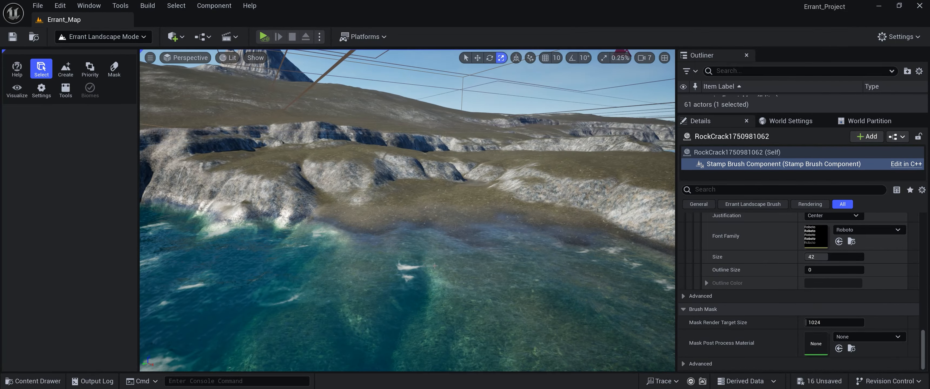
right_click_drag(533, 235, 538, 255)
right_click_drag(510, 282, 618, 293)
right_click_drag(542, 216, 321, 231)
mouse_move(407, 224)
right_mouse_down()
mouse_move(424, 202)
mouse_move(439, 141)
right_mouse_up()
right_click_drag(563, 264, 563, 285)
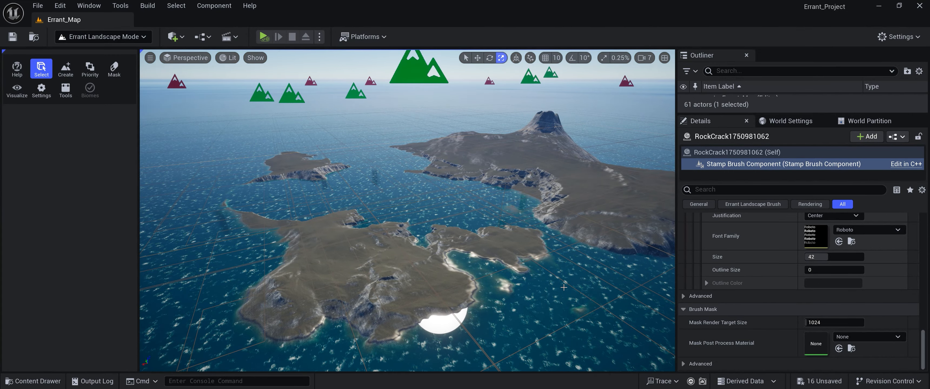
mouse_move(435, 253)
right_mouse_down()
mouse_move(502, 251)
mouse_move(509, 237)
mouse_move(491, 244)
mouse_move(462, 285)
right_mouse_up()
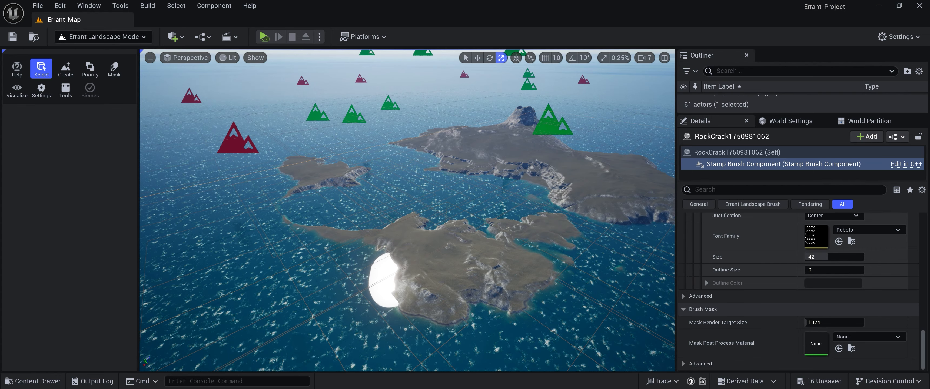
mouse_move(407, 210)
right_mouse_down()
mouse_move(434, 235)
mouse_move(412, 215)
right_mouse_up()
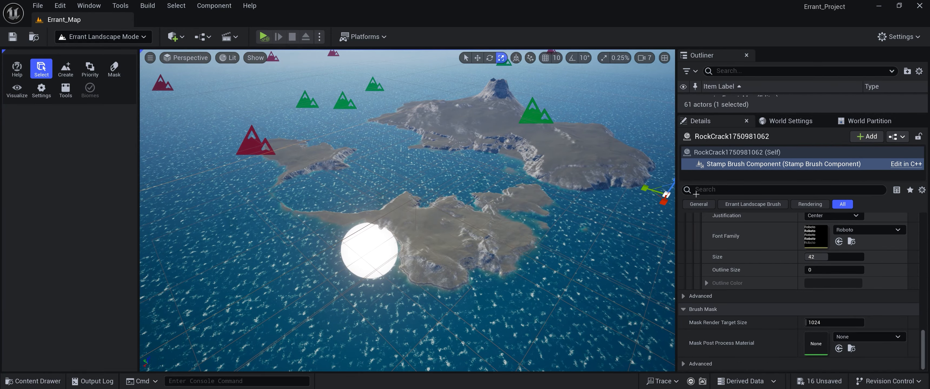
Step: Enlarge the Outliner and collapse the ErrantLandscape folder to reach the main level actors
left_click_drag(765, 115, 765, 321)
scroll(769, 246, "up", 15)
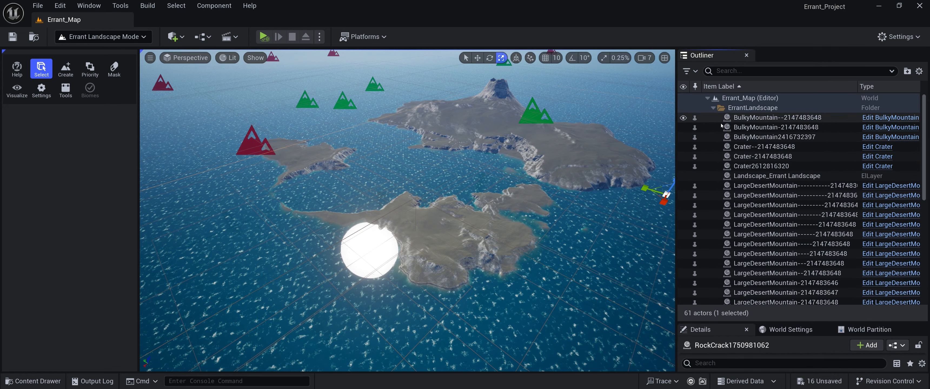
left_click(714, 108)
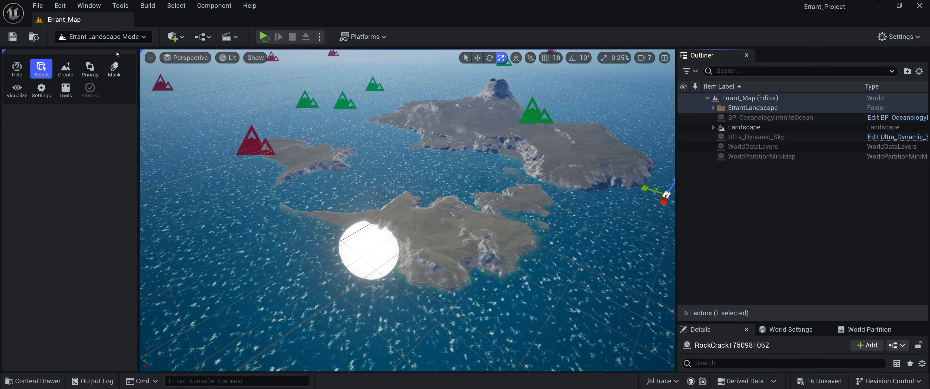
Step: Return to Selection mode and hide the BP_OceanologyInfiniteOcean actor
left_click(81, 38)
left_click(93, 66)
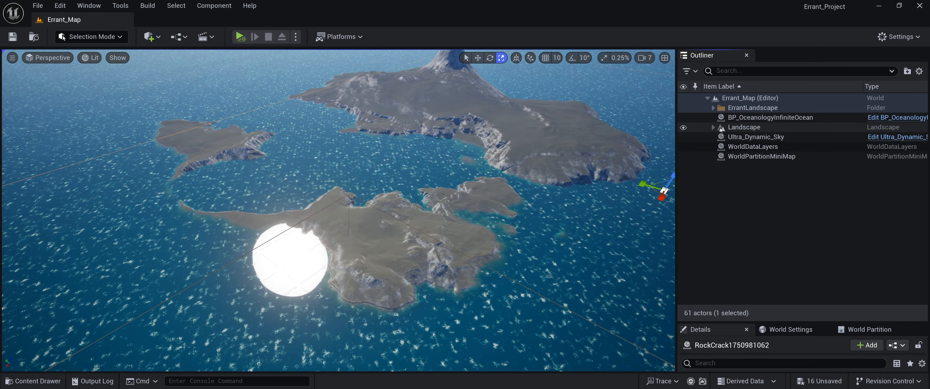
left_click(684, 117)
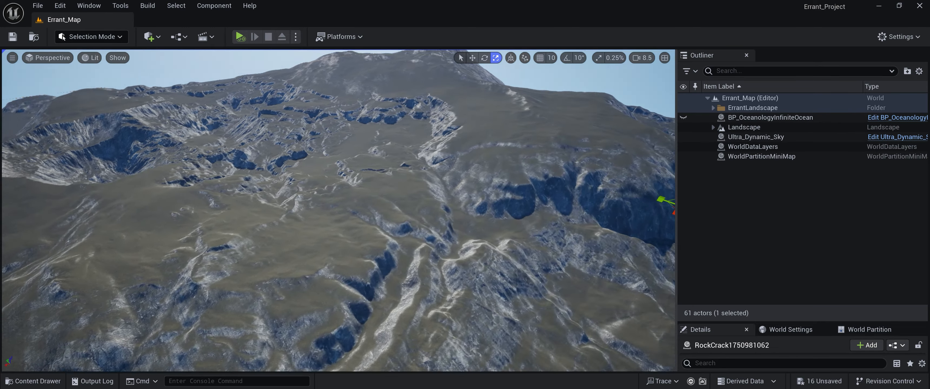
Step: Examine the bare landscape without water, including the crater, the rock cracks and the full extent of the terrain
scroll(339, 211, "up", 1)
right_click_drag(339, 210, 155, 99)
right_click_drag(565, 148, 390, 134)
scroll(488, 148, "up", 1)
key("w")
key("s")
key("w")
right_click_drag(435, 202, 434, 184)
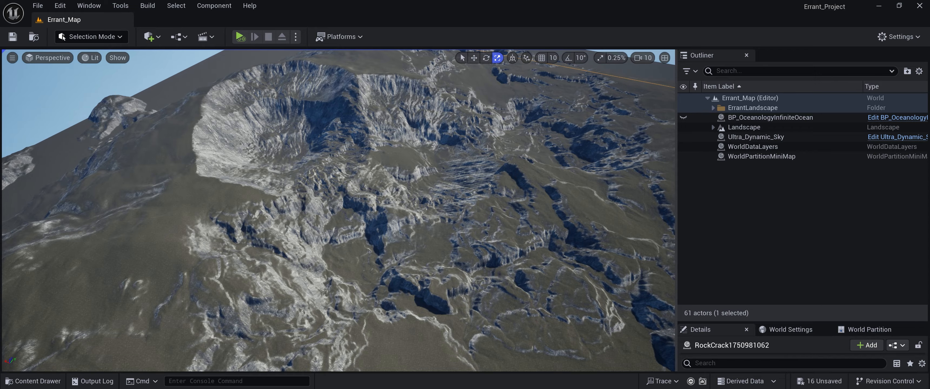
key("s")
right_click_drag(487, 148, 502, 269)
key("s")
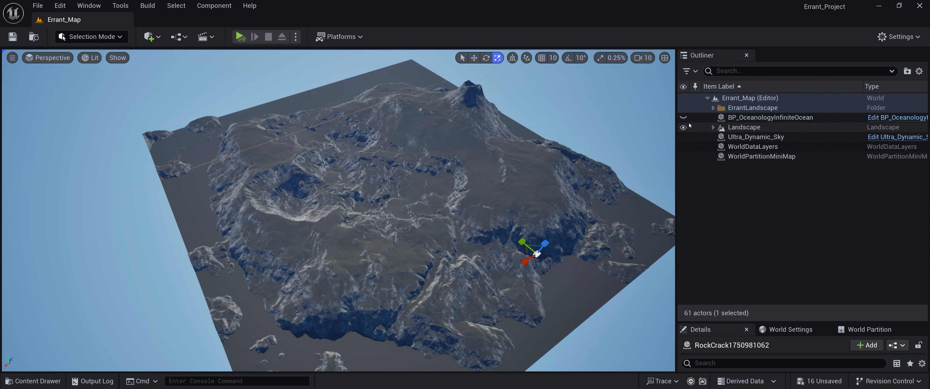
Step: Show the BP_OceanologyInfiniteOcean actor again and view the islands surrounded by water
left_click(683, 117)
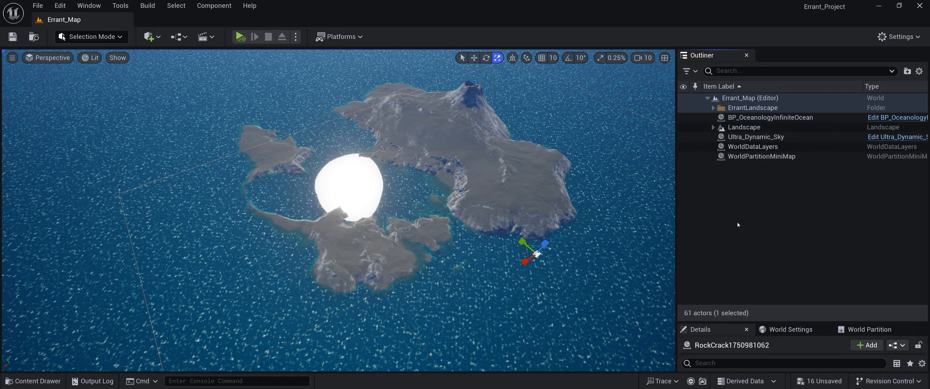
right_click_drag(578, 221, 426, 228)
right_click_drag(519, 214, 520, 148)
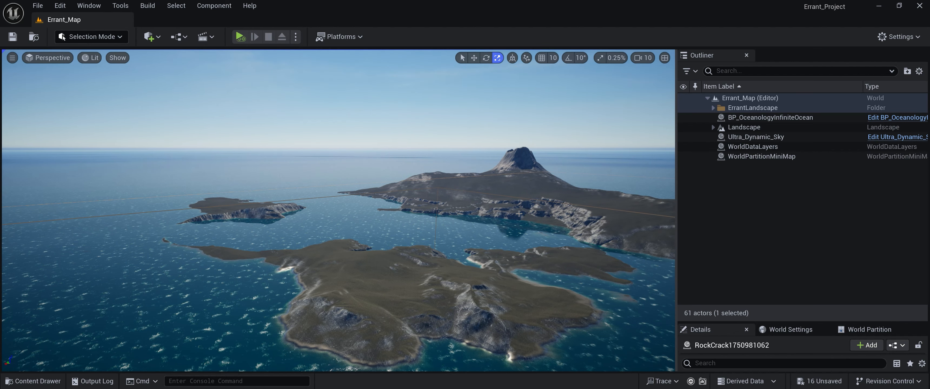